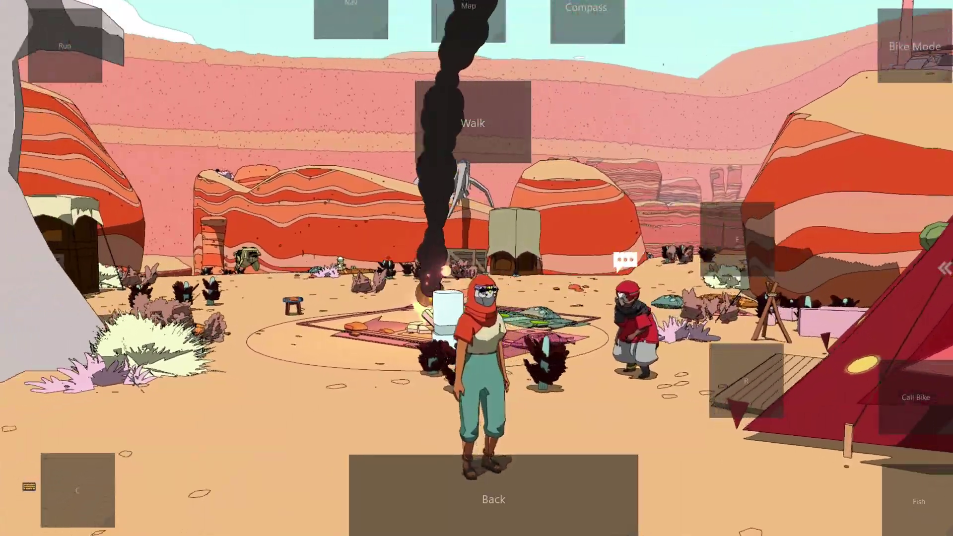
Walk through the camp in Sable, mount the hover-bike and ride forward, veering left
{"action": "key", "text": "w"}
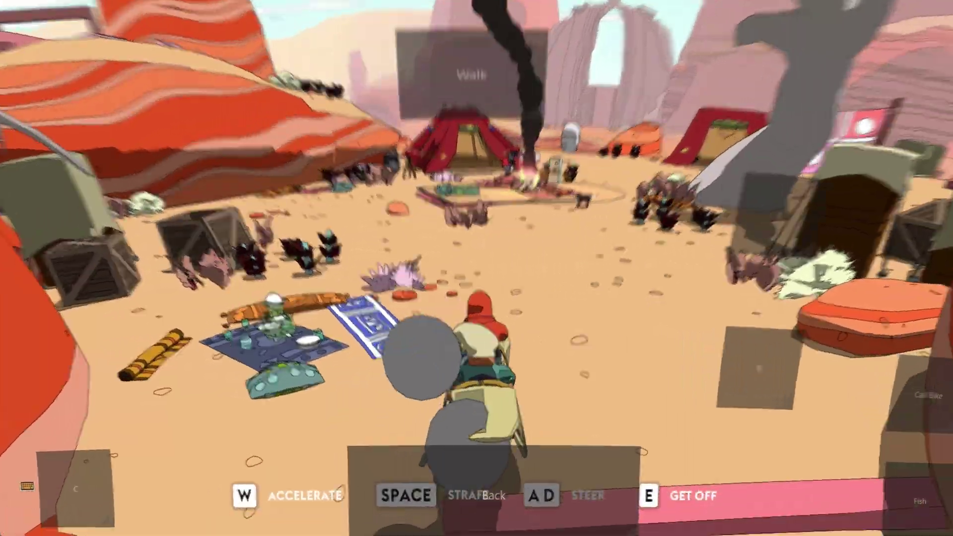
{"action": "key", "text": "w"}
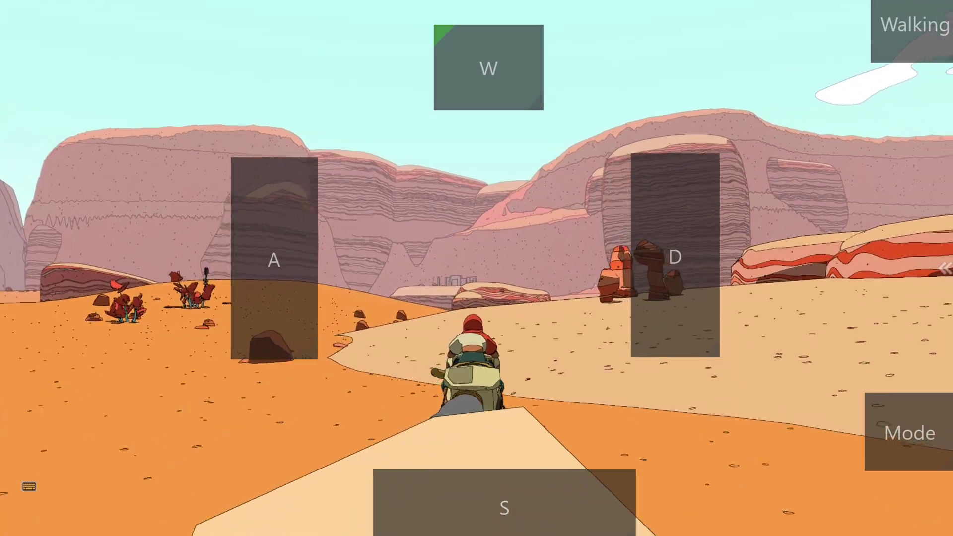
{"action": "key", "text": "w"}
{"action": "key", "text": "a"}
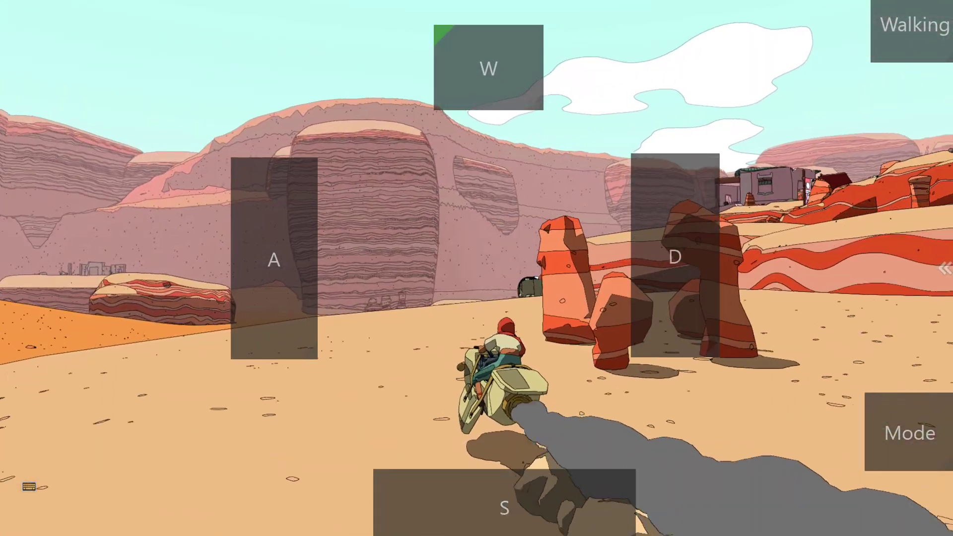
Steer the hover-bike left and right across the desert toward the camp
{"action": "key", "text": "w"}
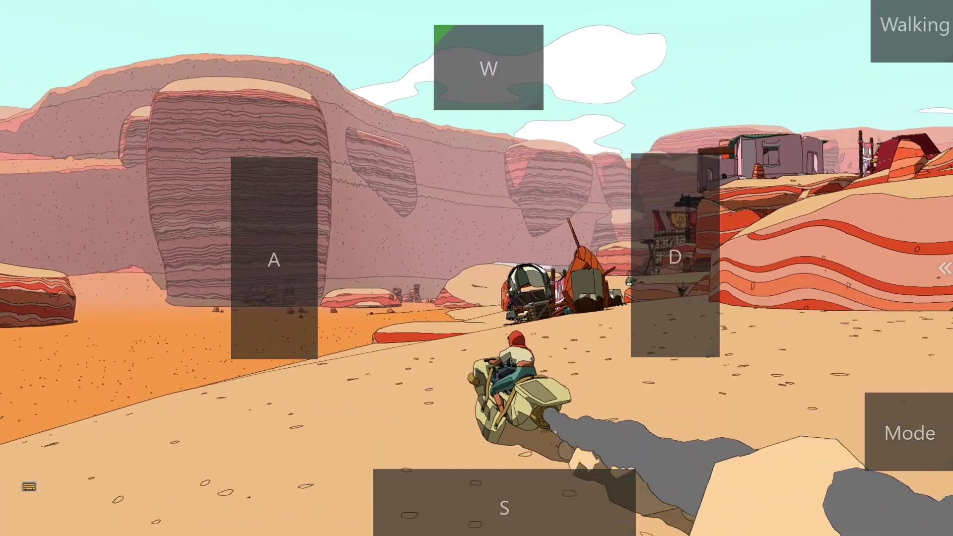
{"action": "key", "text": "w"}
{"action": "key", "text": "a"}
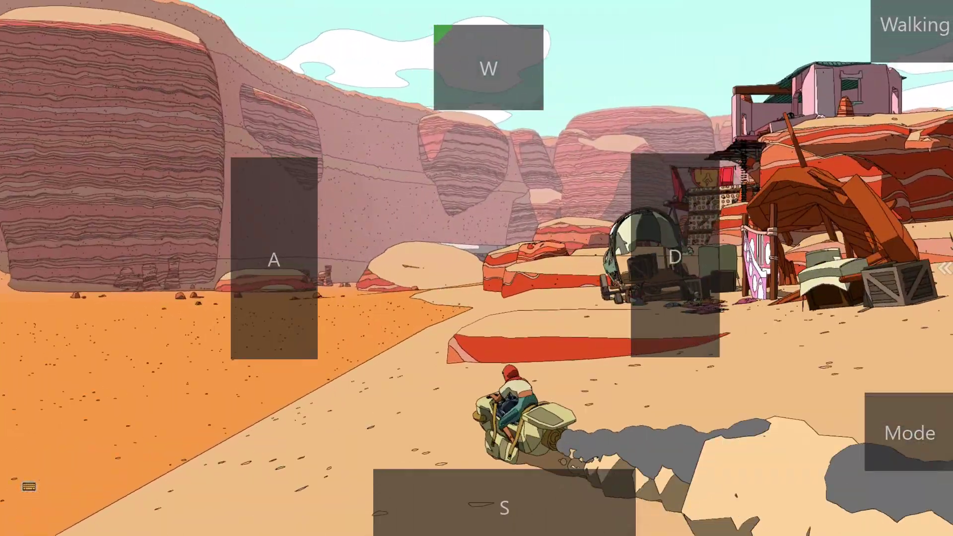
{"action": "key", "text": "w"}
{"action": "key", "text": "a"}
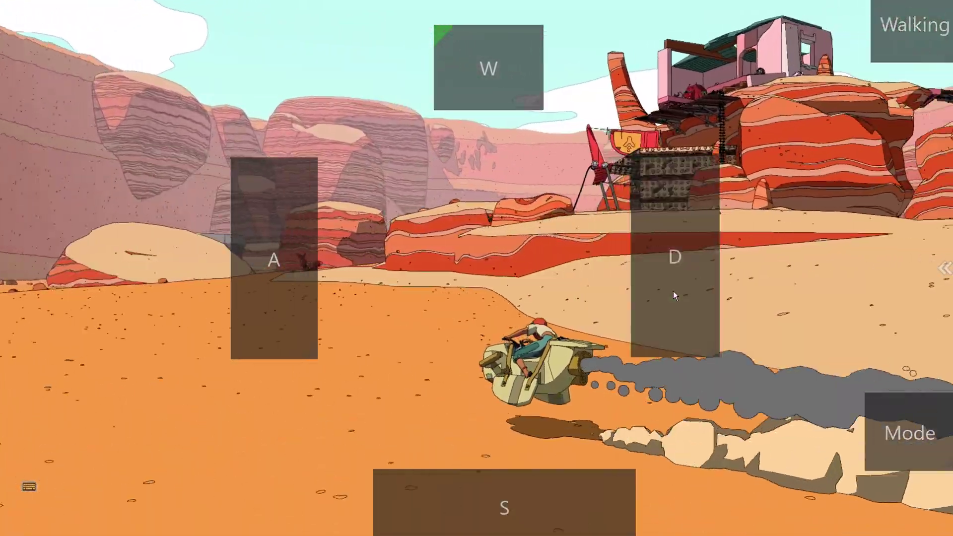
{"action": "key", "text": "a"}
{"action": "key", "text": "d"}
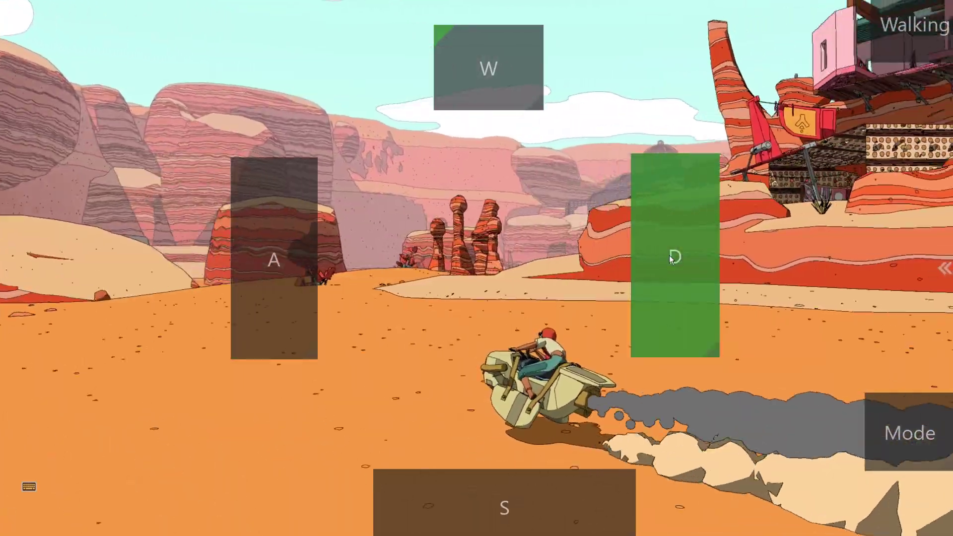
{"action": "key", "text": "a"}
{"action": "key", "text": "d"}
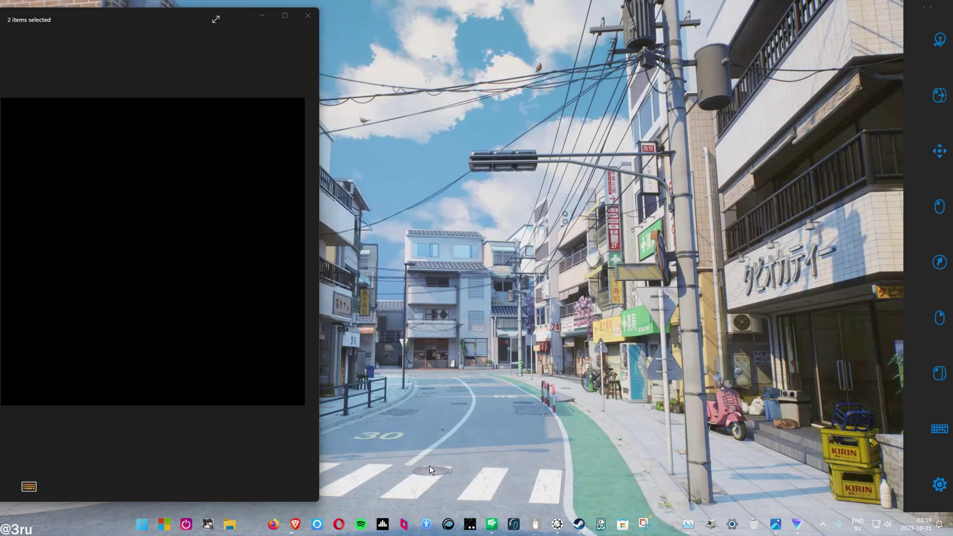
Add a new IRIS profile named 'Sable' in Profile Settings
{"action": "left_click", "coordinate": [448, 524]}
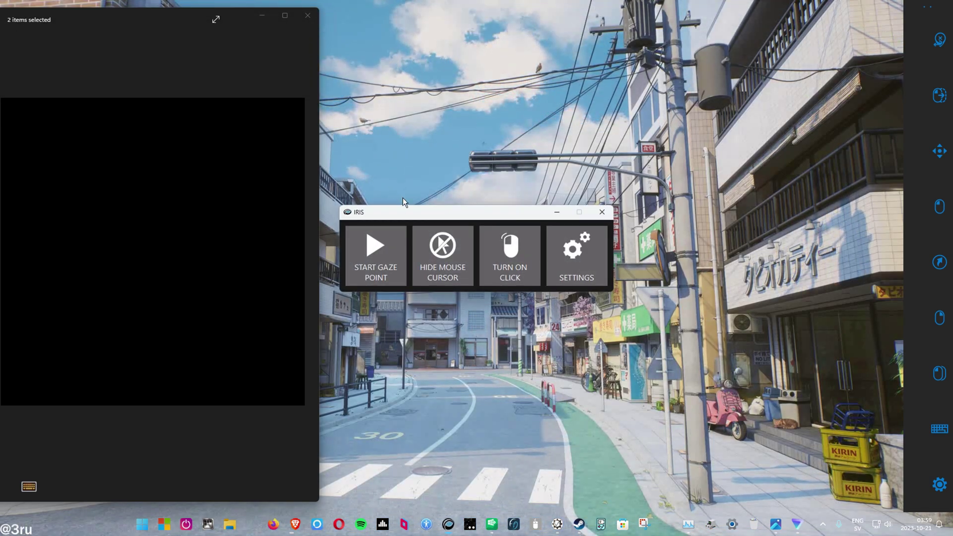
{"action": "left_click", "coordinate": [570, 247]}
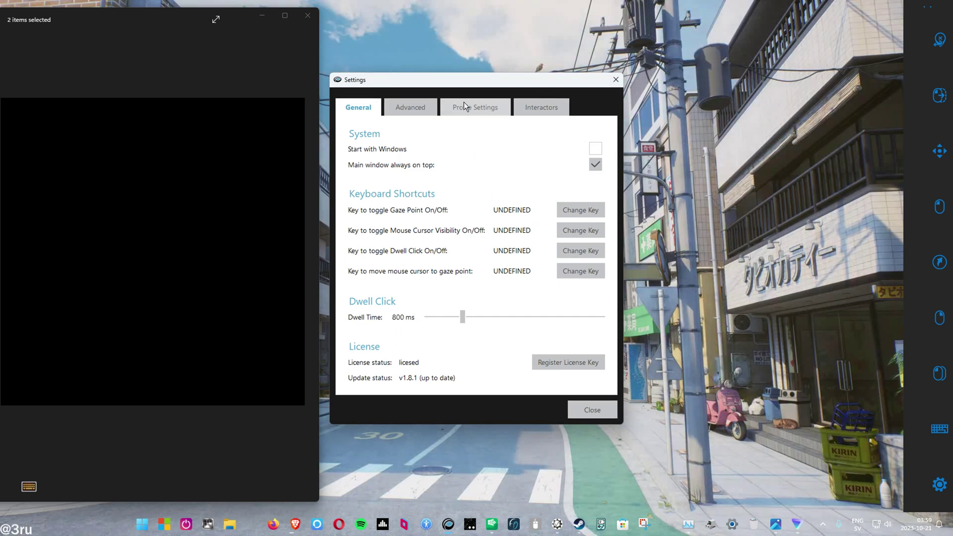
{"action": "left_click", "coordinate": [476, 107]}
{"action": "left_click", "coordinate": [579, 151]}
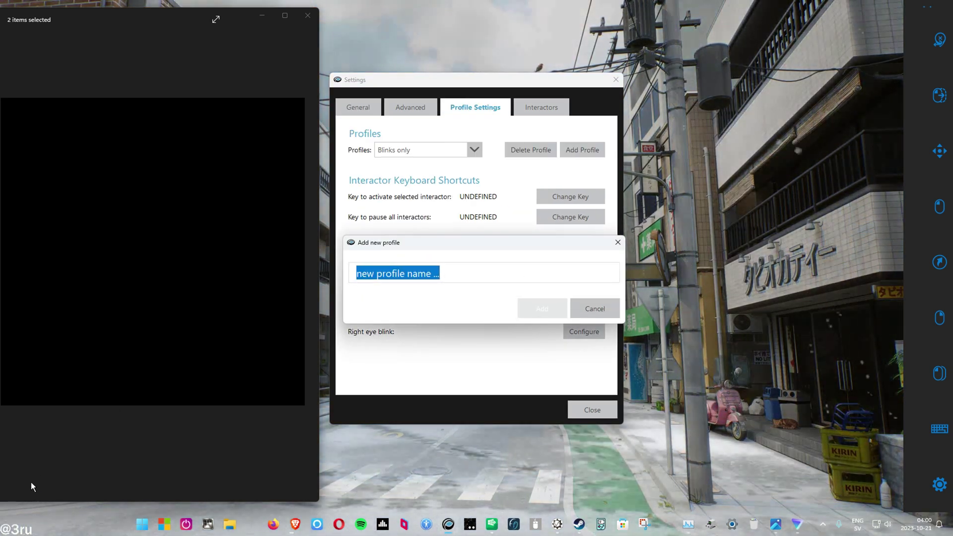
{"action": "left_click", "coordinate": [102, 459]}
{"action": "left_click", "coordinate": [223, 414]}
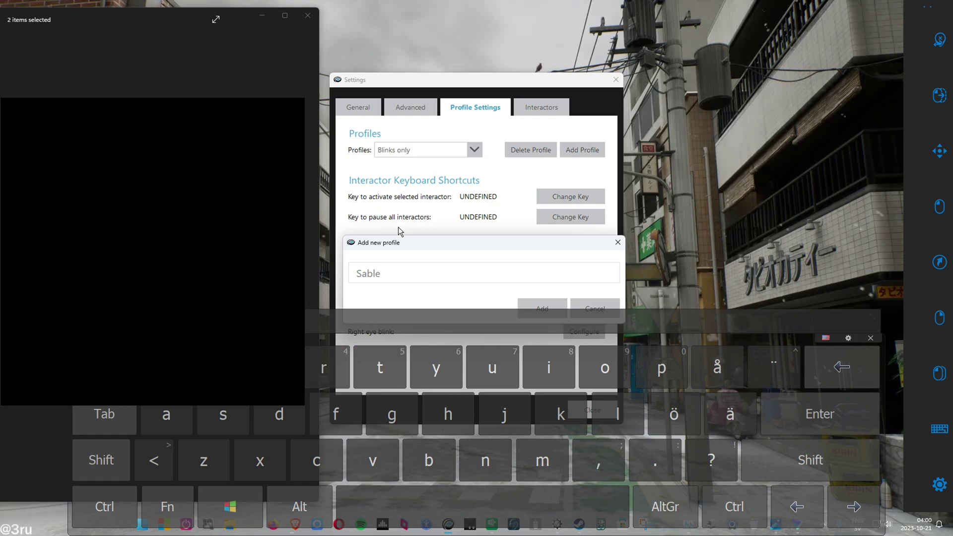
{"action": "left_click", "coordinate": [820, 415]}
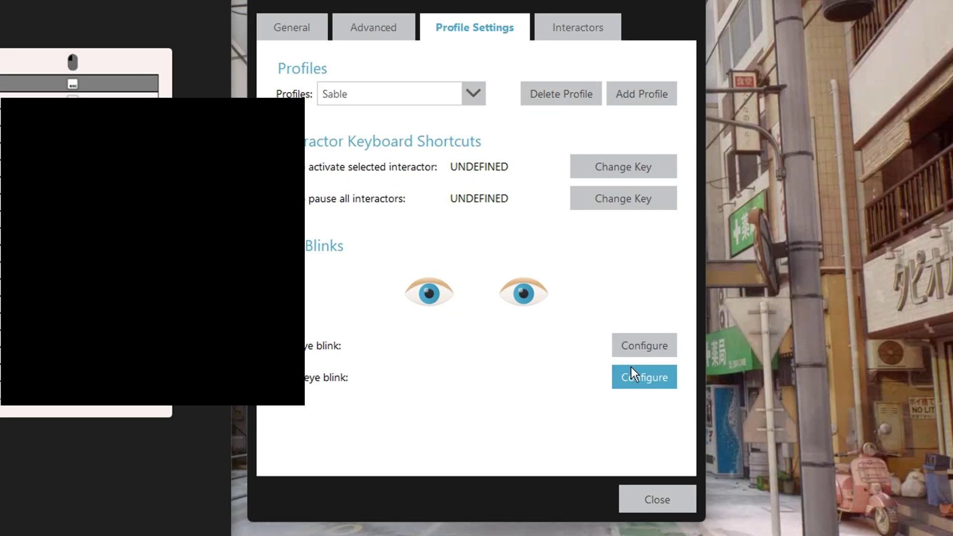
Map the right-eye blink to hold the Space key, then show the Interactors list
{"action": "left_click", "coordinate": [644, 377]}
{"action": "left_click", "coordinate": [603, 229]}
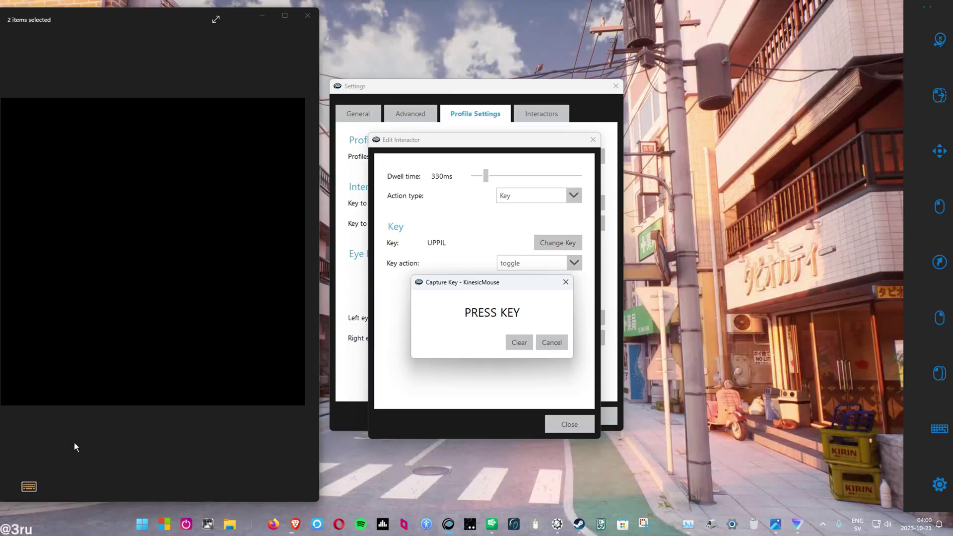
{"action": "left_click", "coordinate": [29, 488]}
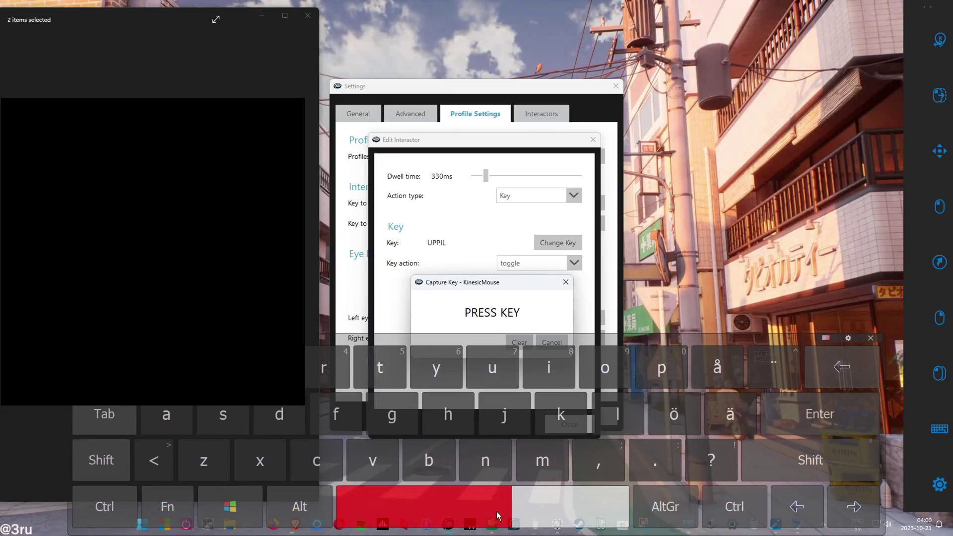
{"action": "left_click", "coordinate": [448, 512]}
{"action": "left_click", "coordinate": [533, 263]}
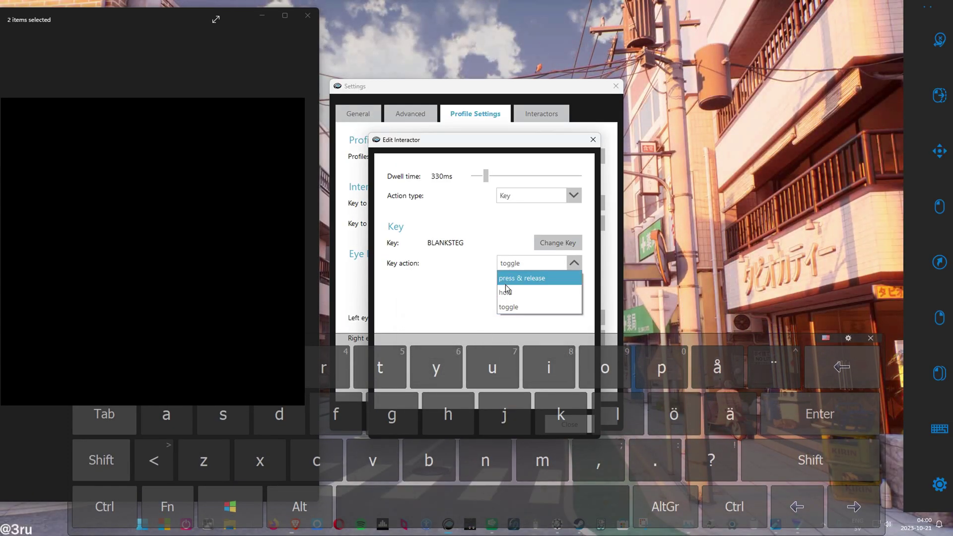
{"action": "left_click", "coordinate": [522, 298]}
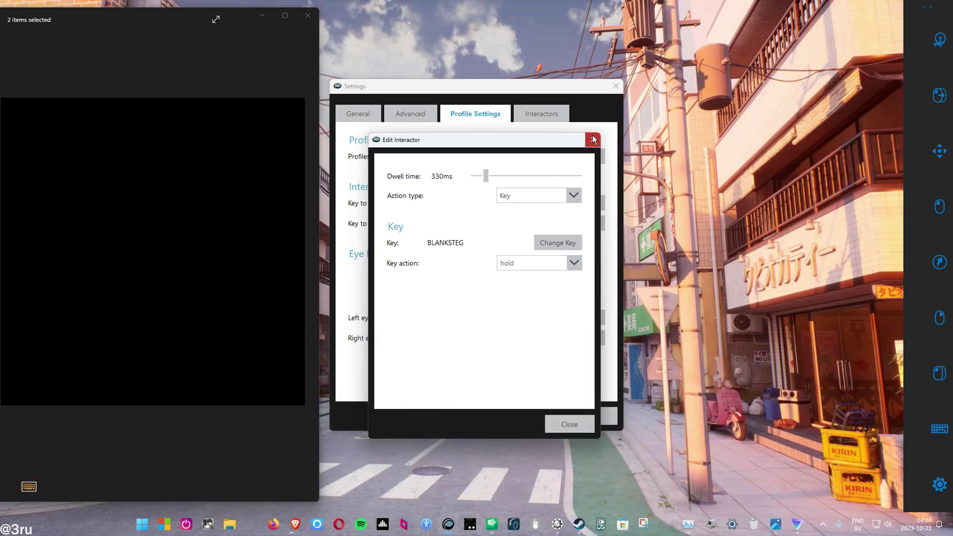
{"action": "left_click", "coordinate": [593, 140]}
{"action": "left_click", "coordinate": [541, 113]}
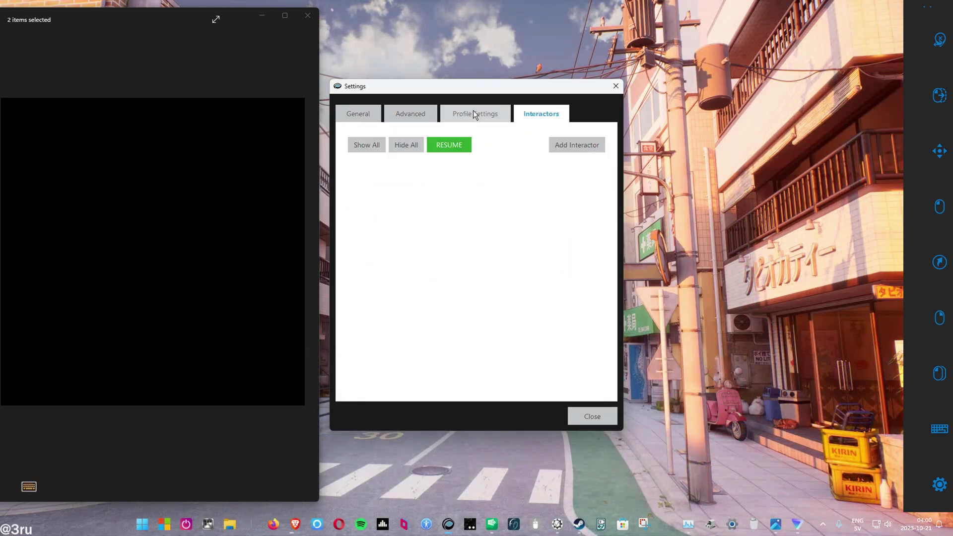
Pause the interactors and add a new interactor to the profile
{"action": "left_click", "coordinate": [444, 142]}
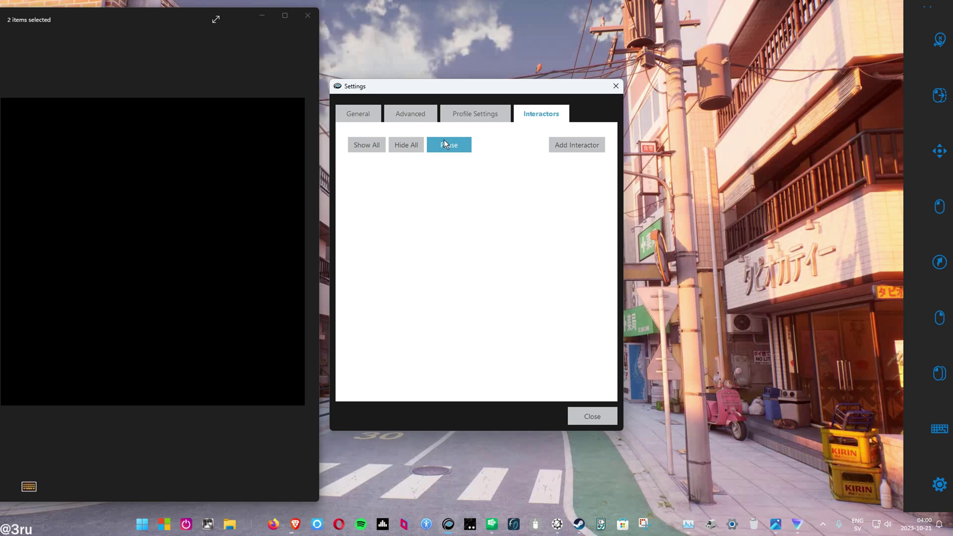
{"action": "left_click", "coordinate": [443, 143]}
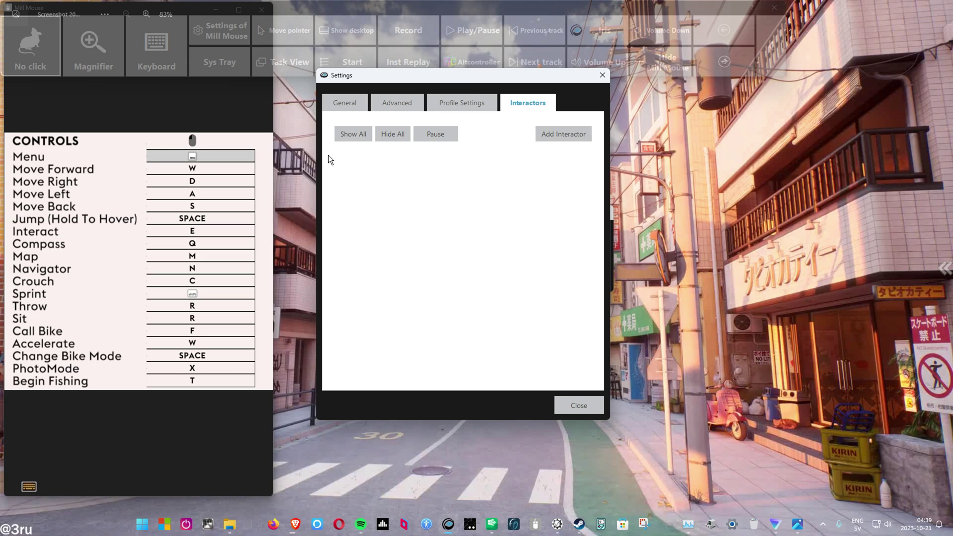
{"action": "left_click", "coordinate": [433, 131]}
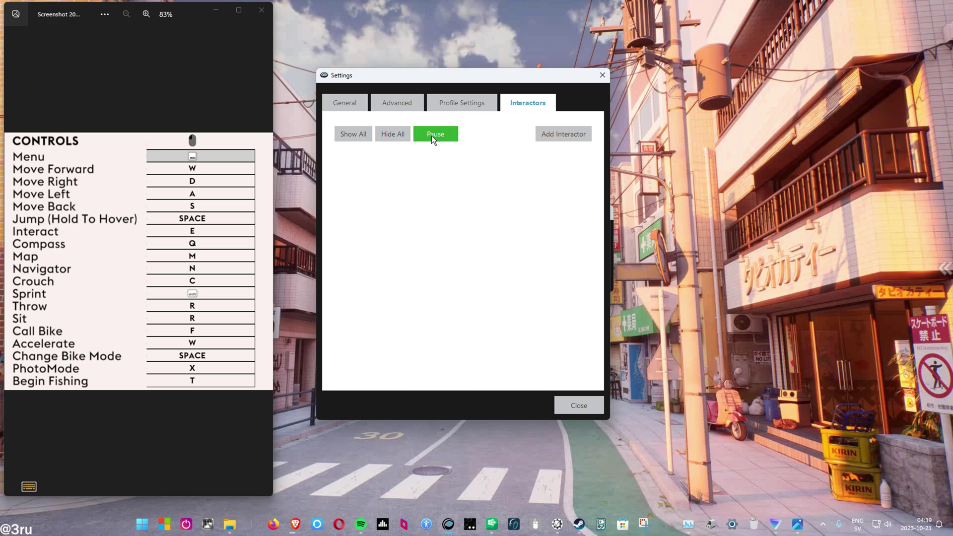
{"action": "left_click", "coordinate": [554, 129]}
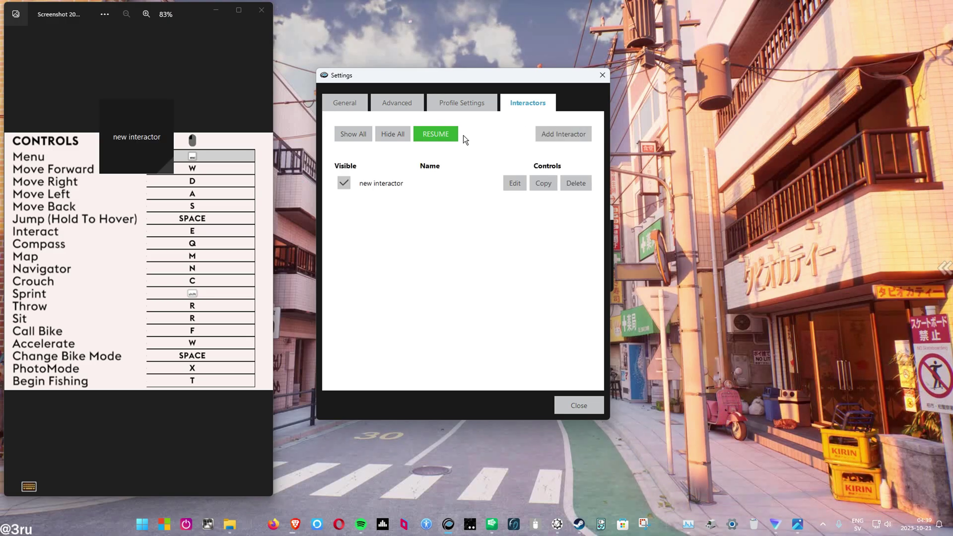
Label the new interactor 'E' and drag its opacity slider to make it semi-transparent
{"action": "left_click", "coordinate": [514, 184]}
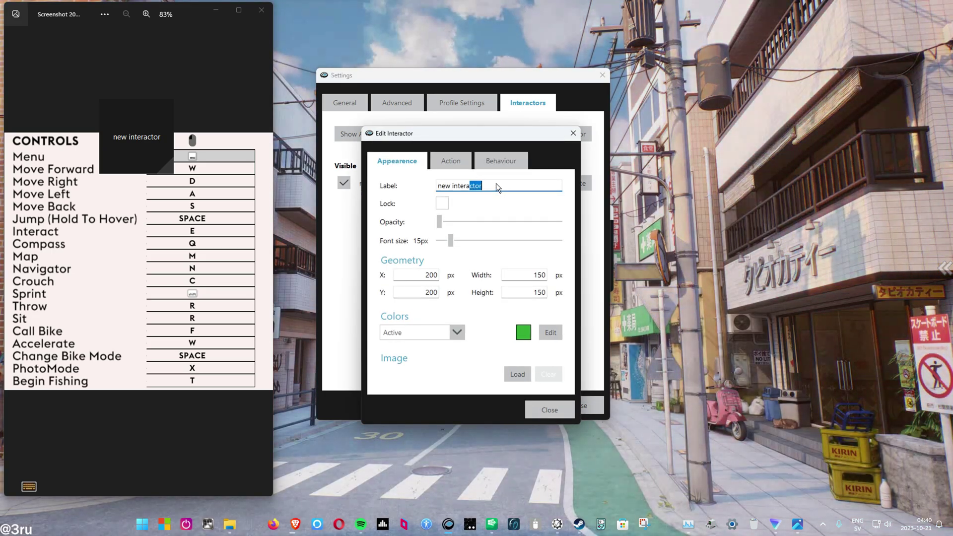
{"action": "left_click", "coordinate": [496, 184]}
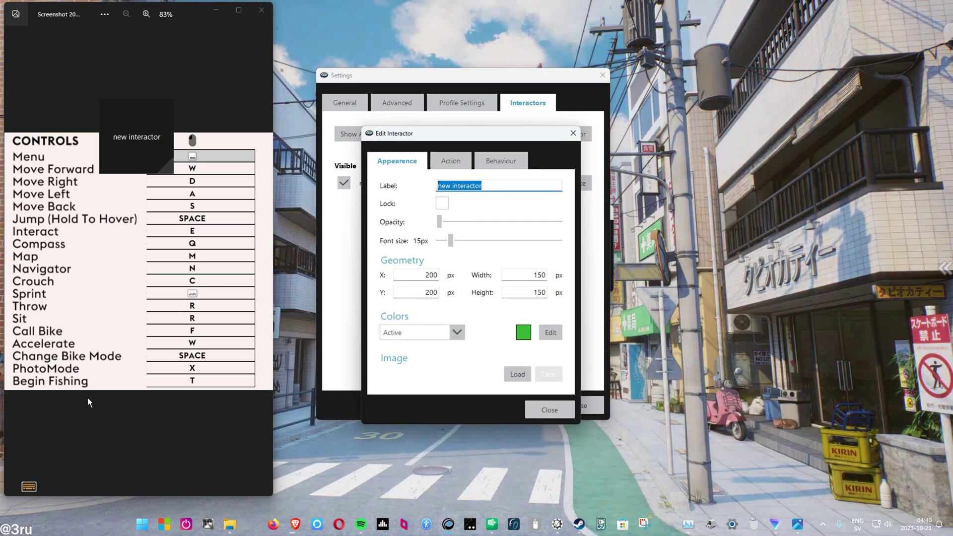
{"action": "left_click", "coordinate": [32, 491]}
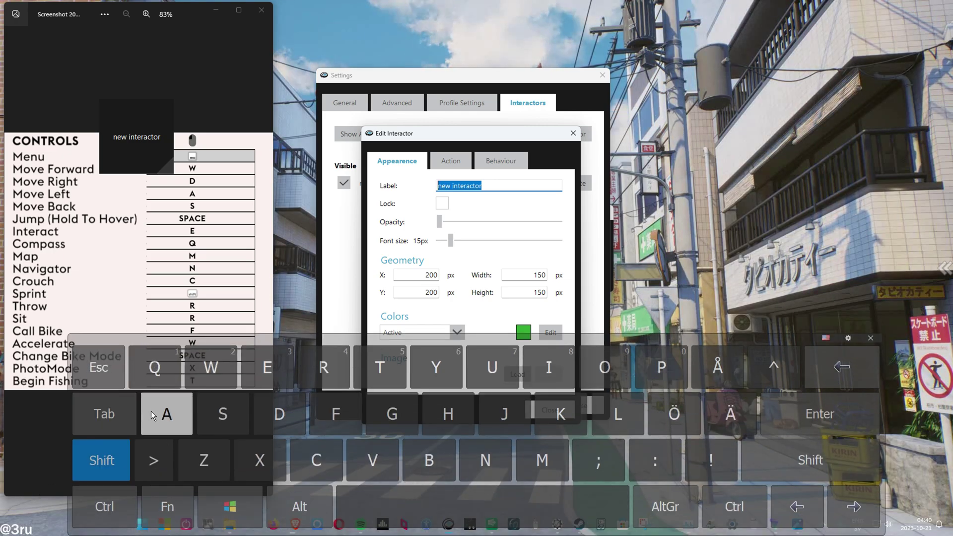
{"action": "left_click", "coordinate": [262, 356]}
{"action": "left_click", "coordinate": [449, 160]}
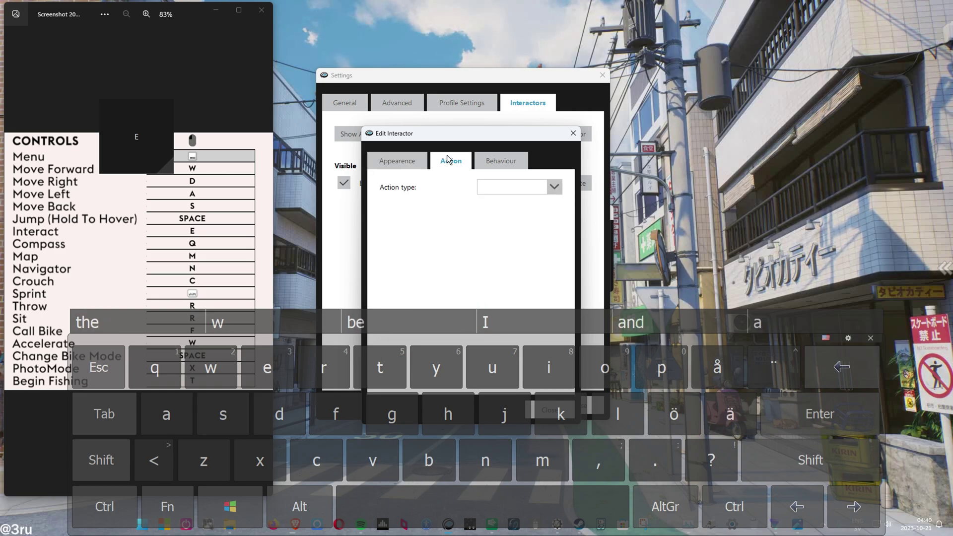
{"action": "left_click", "coordinate": [397, 162]}
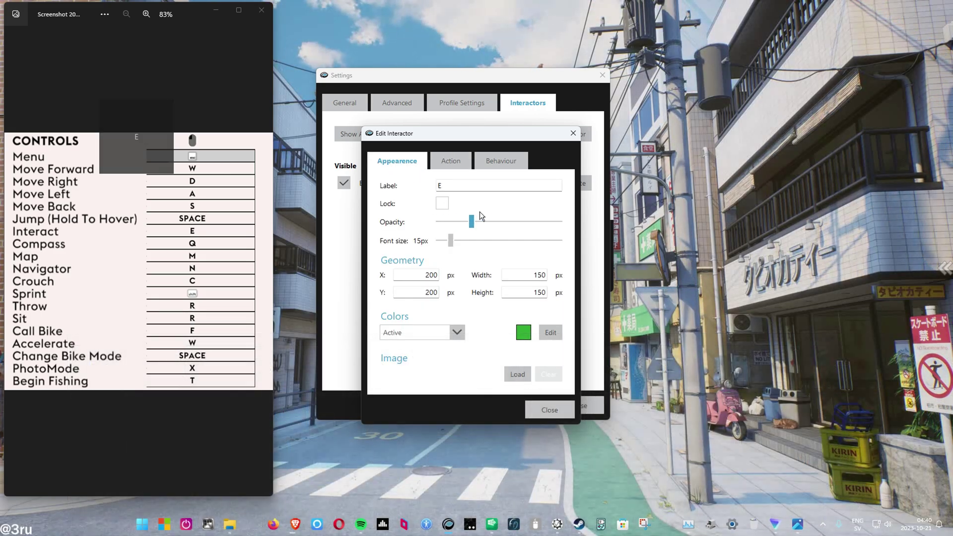
{"action": "left_click_drag", "start_coordinate": [537, 221], "coordinate": [498, 221]}
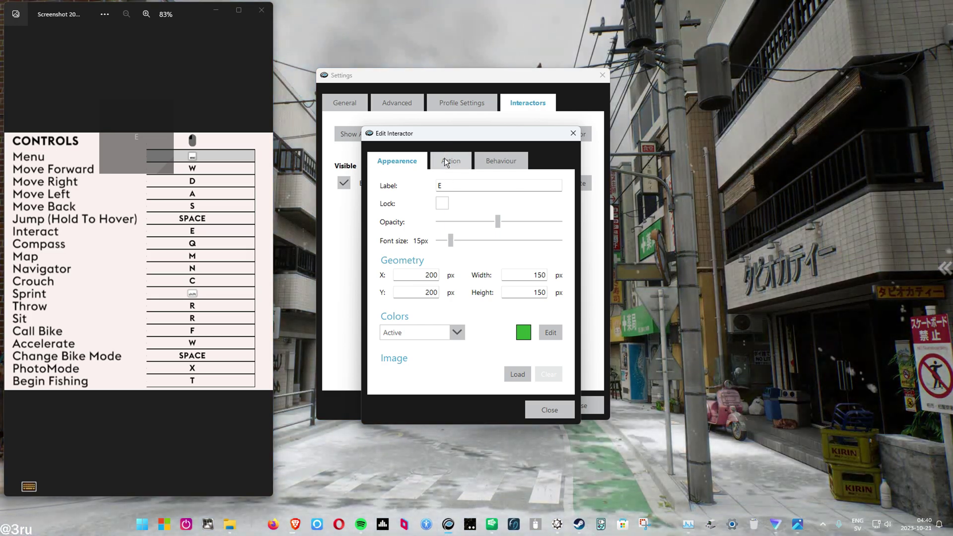
Give the interactor a Key action holding E, with a 180 ms dwell time
{"action": "left_click", "coordinate": [444, 159]}
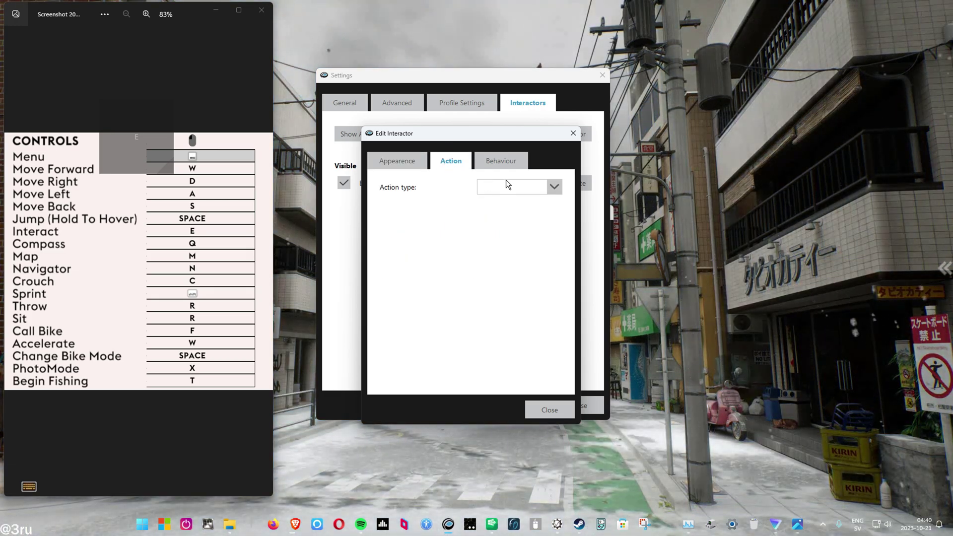
{"action": "left_click", "coordinate": [489, 219]}
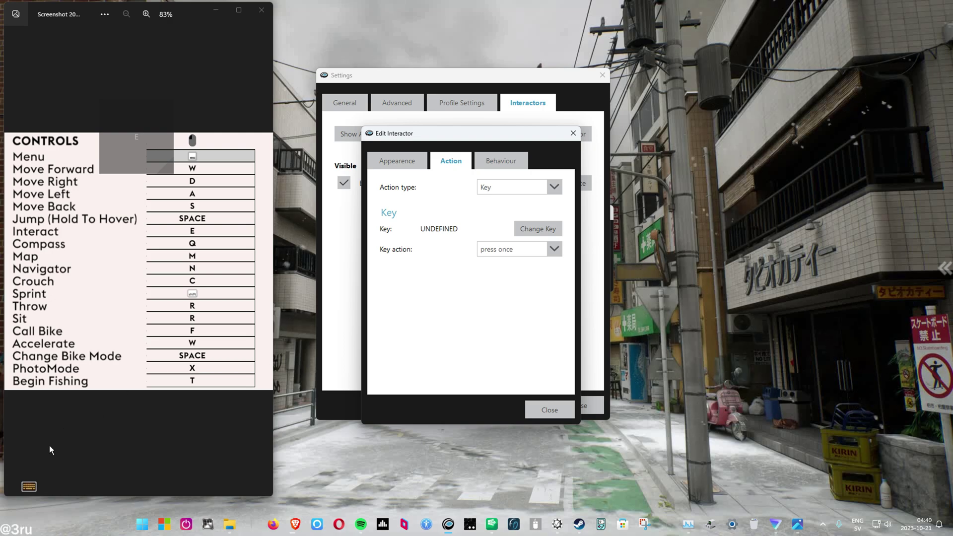
{"action": "left_click", "coordinate": [29, 487]}
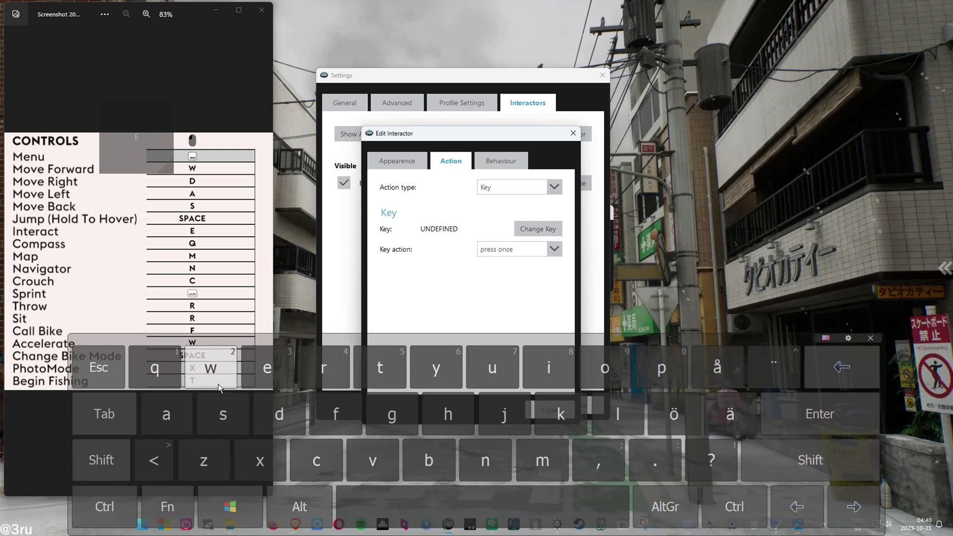
{"action": "left_click", "coordinate": [267, 367]}
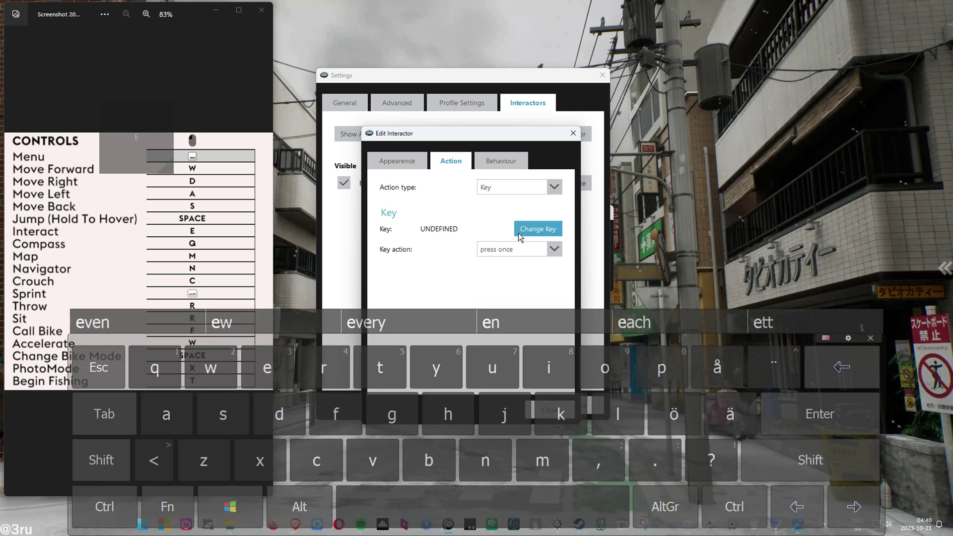
{"action": "left_click", "coordinate": [537, 229]}
{"action": "left_click", "coordinate": [98, 368]}
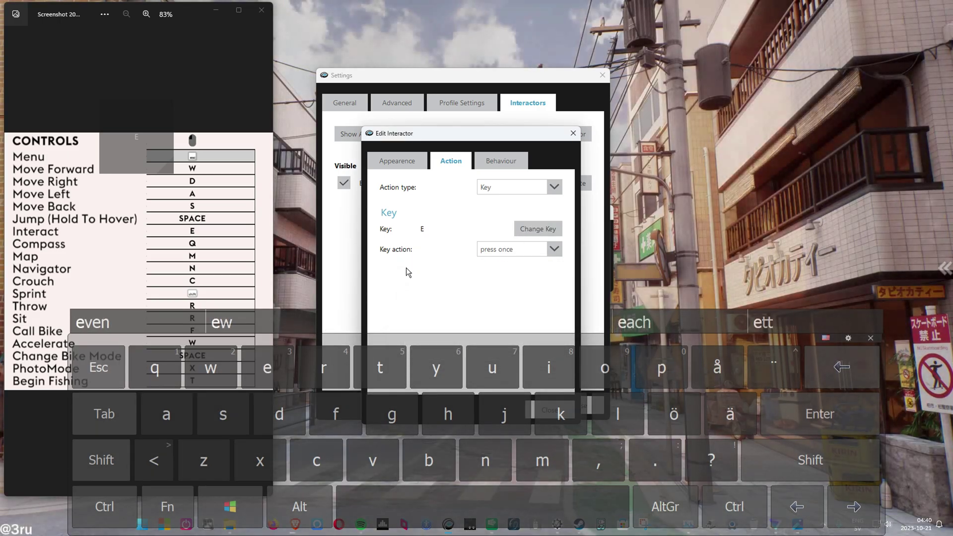
{"action": "left_click", "coordinate": [514, 249]}
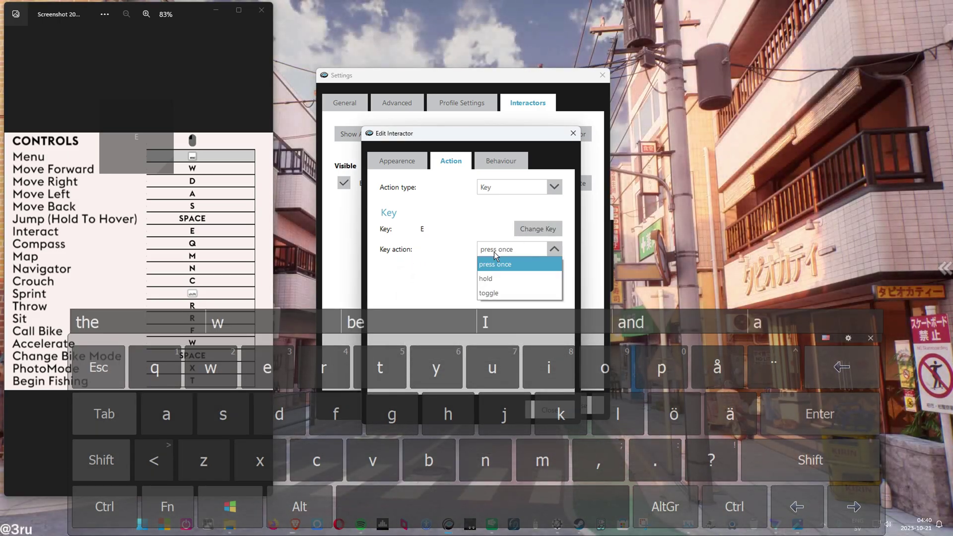
{"action": "left_click", "coordinate": [485, 278]}
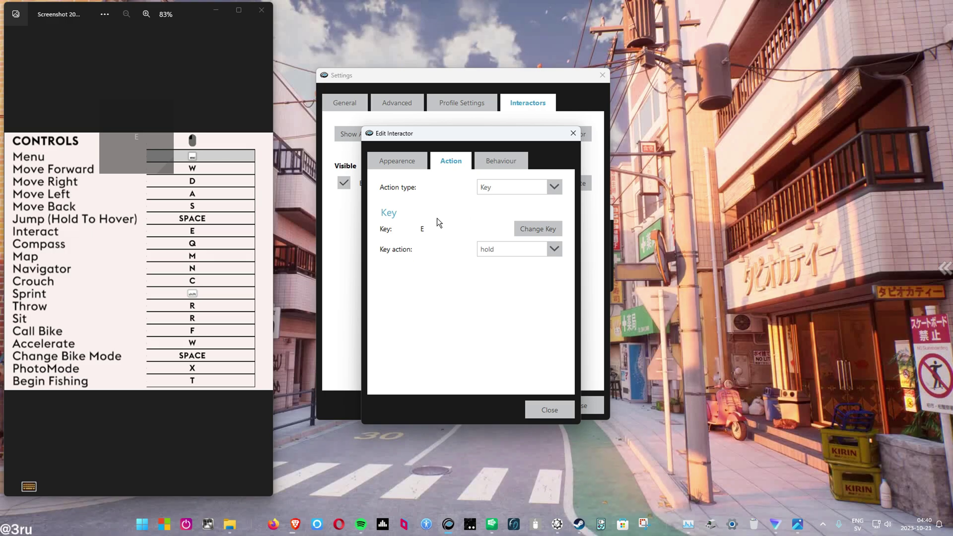
{"action": "left_click", "coordinate": [500, 162]}
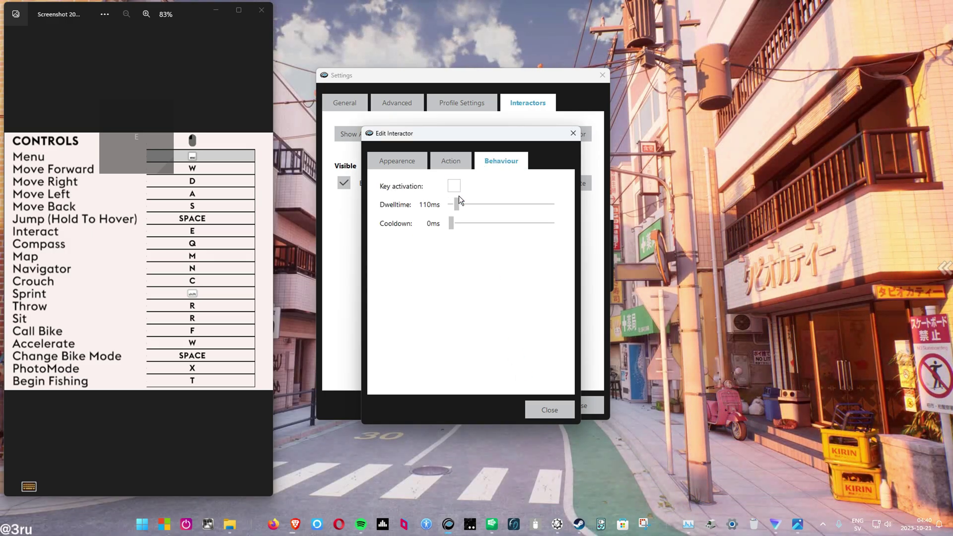
{"action": "left_click_drag", "start_coordinate": [456, 204], "coordinate": [461, 204]}
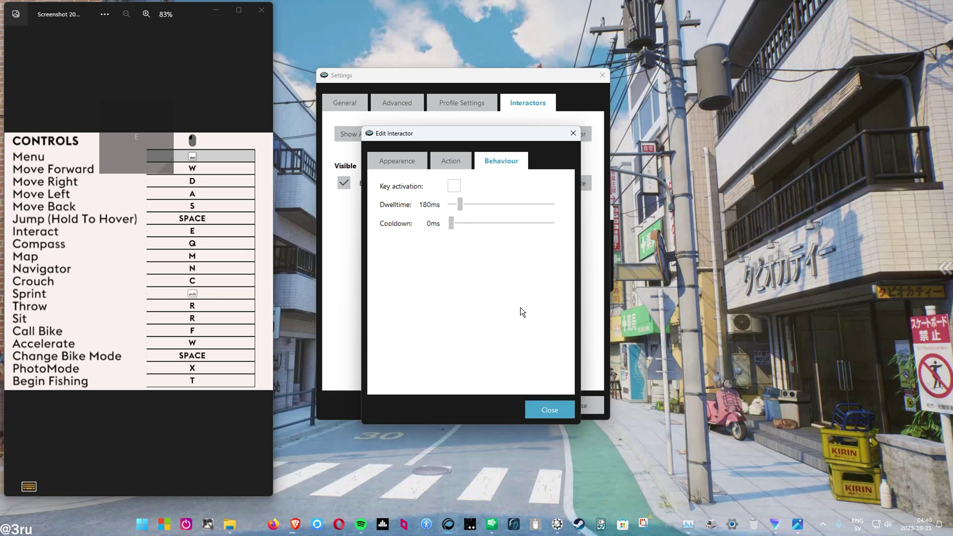
Close the editor and copy the E interactor until seven E entries are listed
{"action": "left_click", "coordinate": [538, 406]}
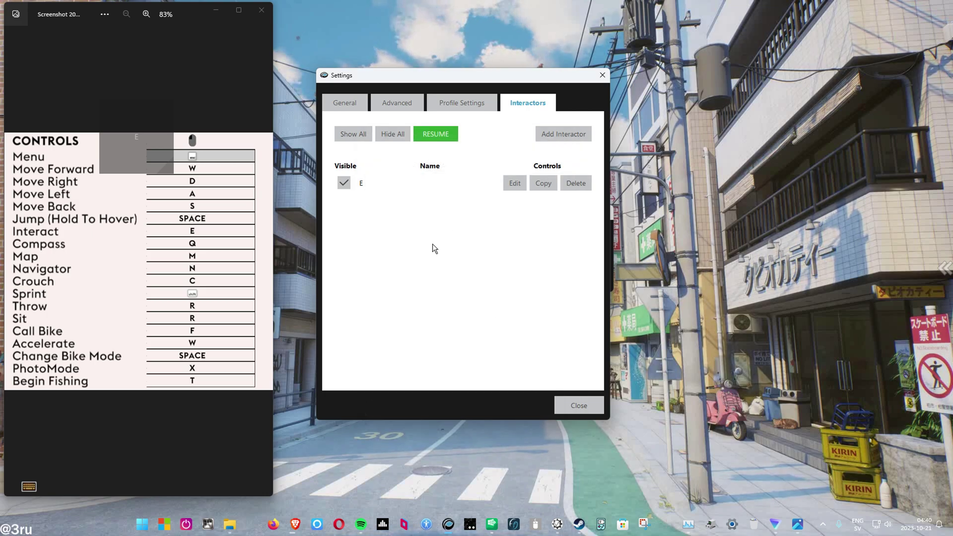
{"action": "left_click", "coordinate": [543, 184]}
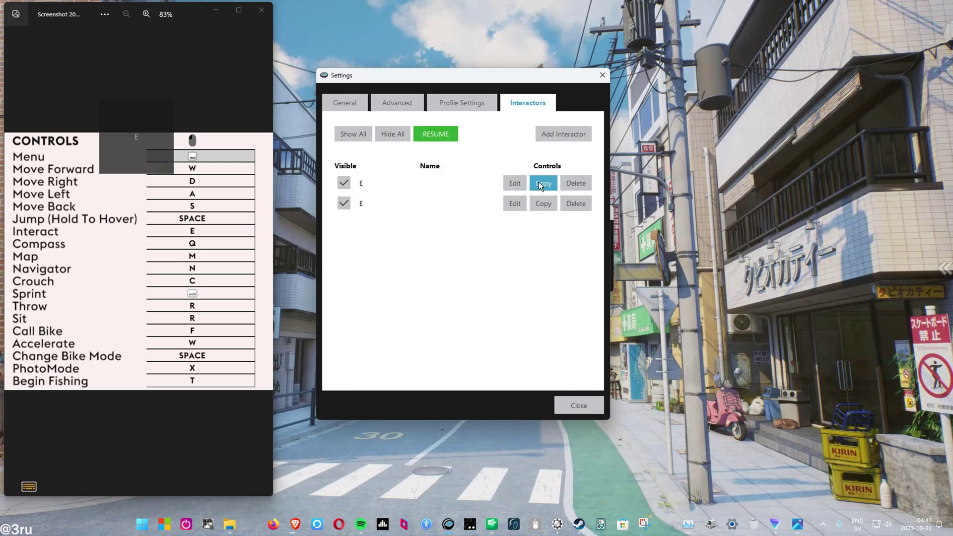
{"action": "left_click", "coordinate": [544, 184]}
{"action": "left_click", "coordinate": [543, 183]}
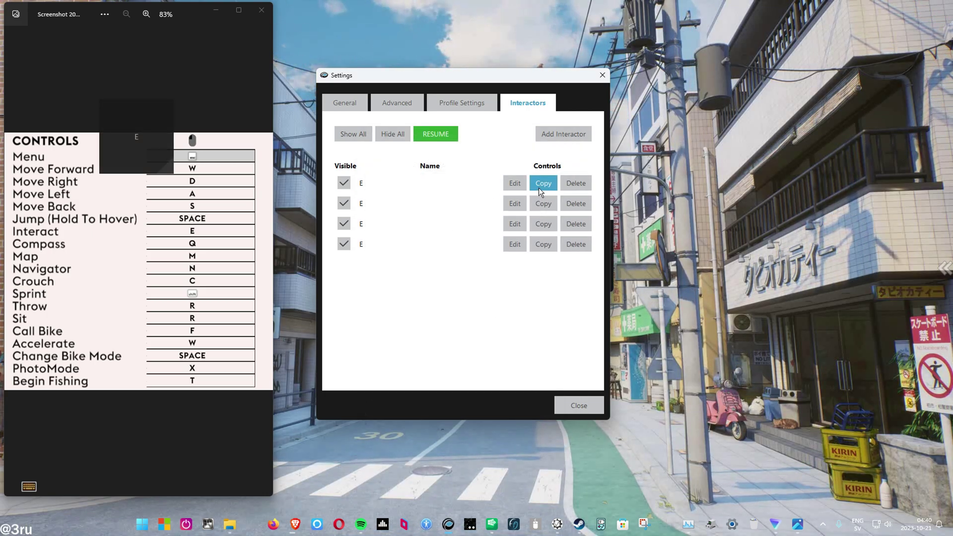
{"action": "left_click", "coordinate": [542, 183]}
{"action": "left_click", "coordinate": [543, 184]}
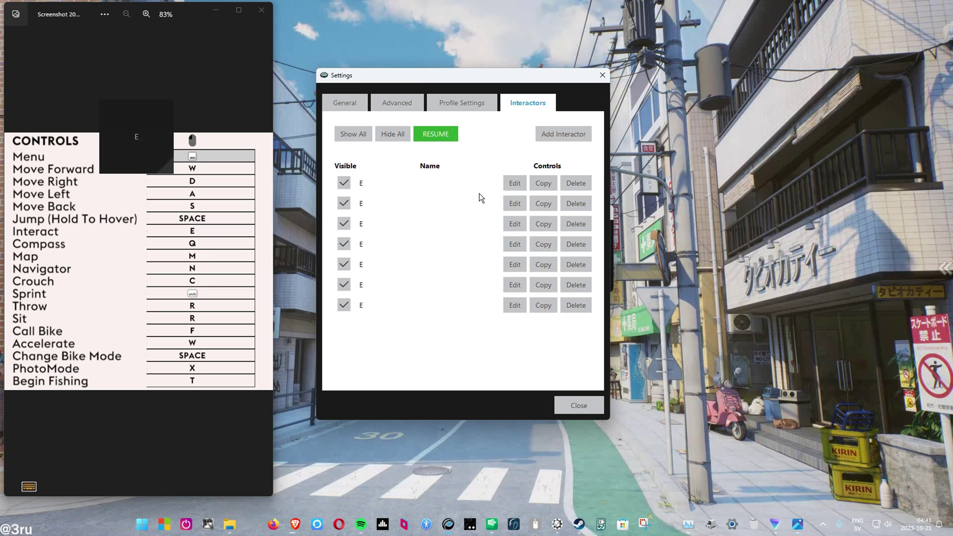
Set the second interactor's key to Q
{"action": "left_click", "coordinate": [511, 202]}
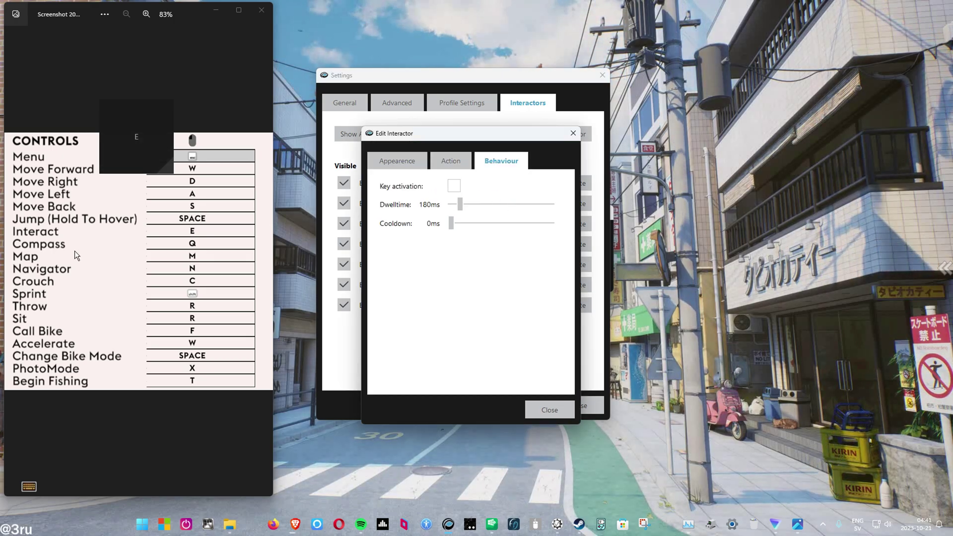
{"action": "left_click", "coordinate": [443, 162]}
{"action": "left_click", "coordinate": [536, 228]}
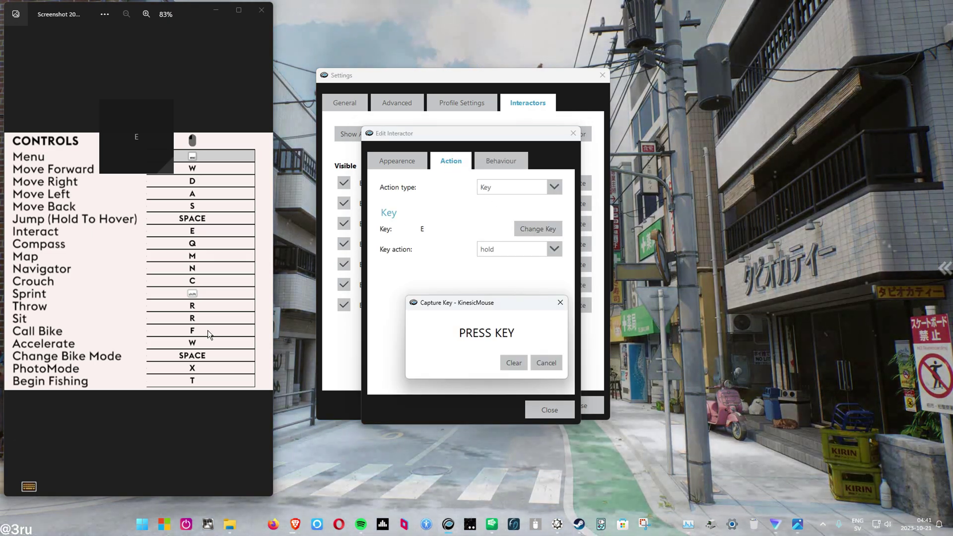
{"action": "left_click", "coordinate": [29, 486]}
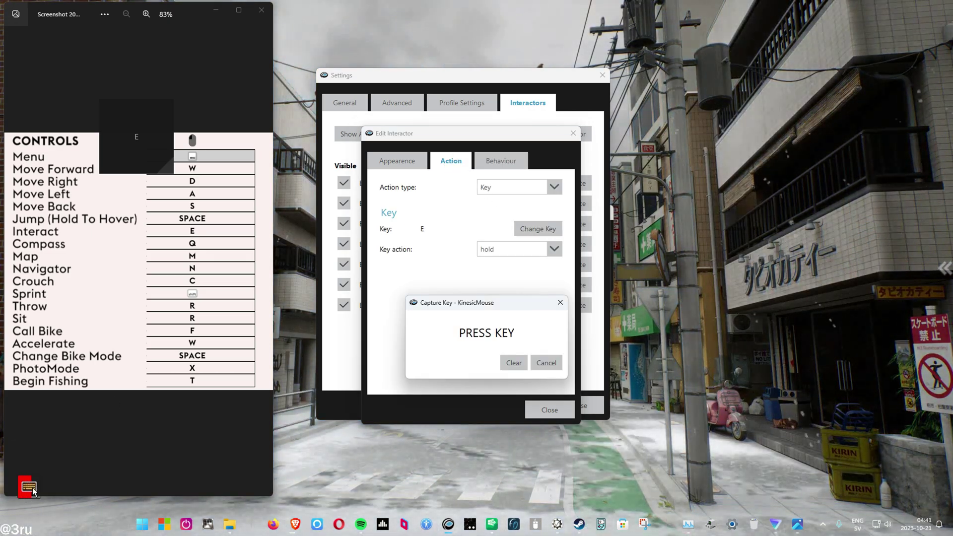
{"action": "left_click", "coordinate": [155, 368]}
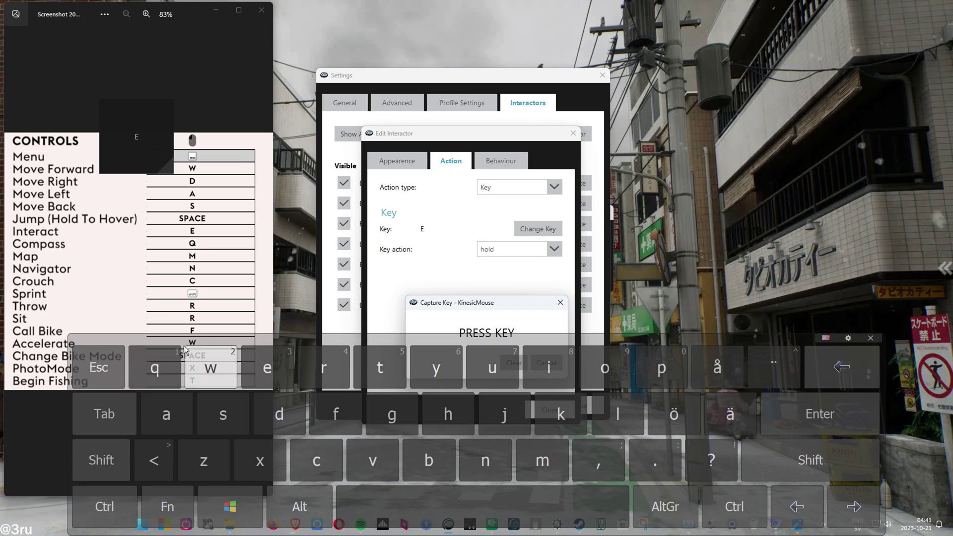
{"action": "left_click", "coordinate": [155, 369]}
Relabel the second interactor 'Compass' and close the editor
{"action": "left_click", "coordinate": [397, 162]}
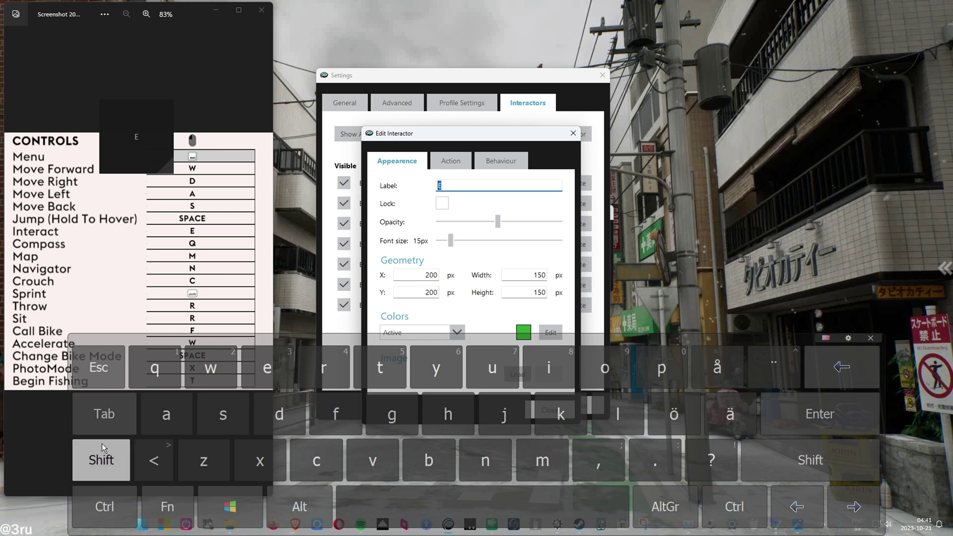
{"action": "left_click", "coordinate": [102, 446]}
{"action": "left_click", "coordinate": [317, 461]}
{"action": "type", "text": "C"}
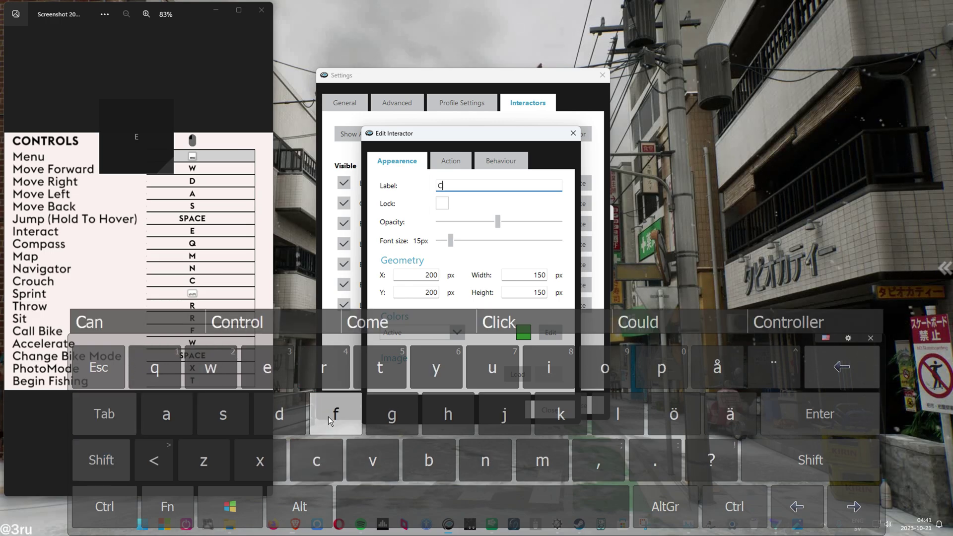
{"action": "left_click", "coordinate": [605, 367]}
{"action": "type", "text": "mpas"}
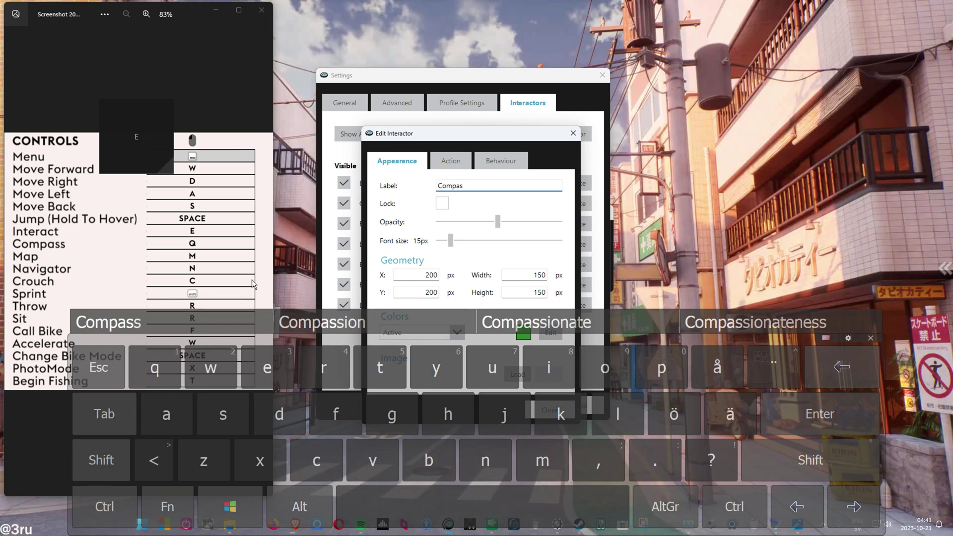
{"action": "left_click", "coordinate": [151, 322]}
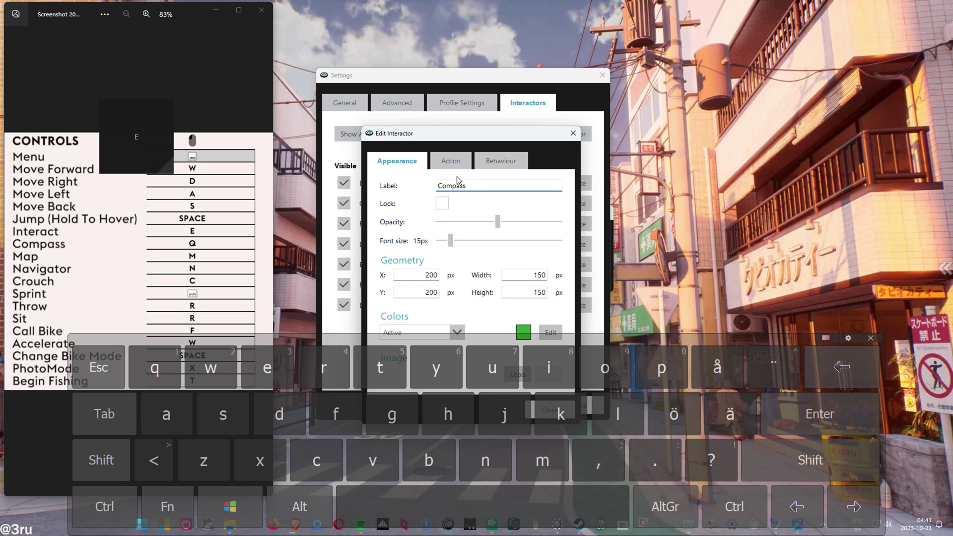
{"action": "key", "text": "Return"}
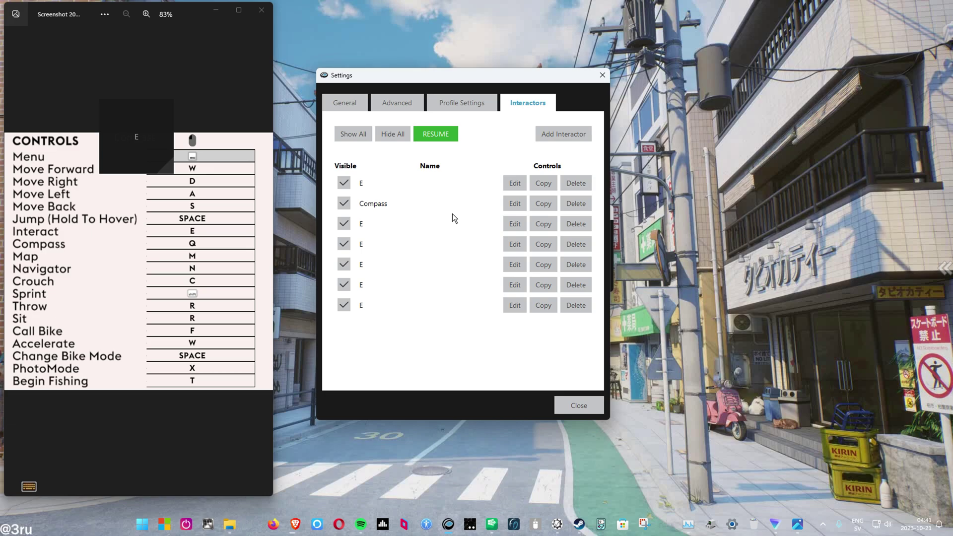
Set the third interactor's key to M
{"action": "left_click", "coordinate": [517, 223]}
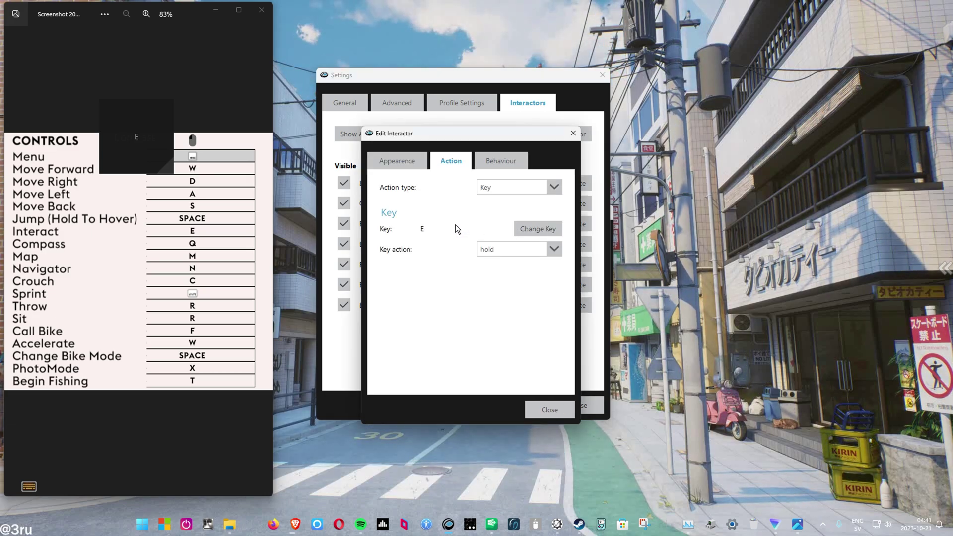
{"action": "left_click", "coordinate": [528, 230]}
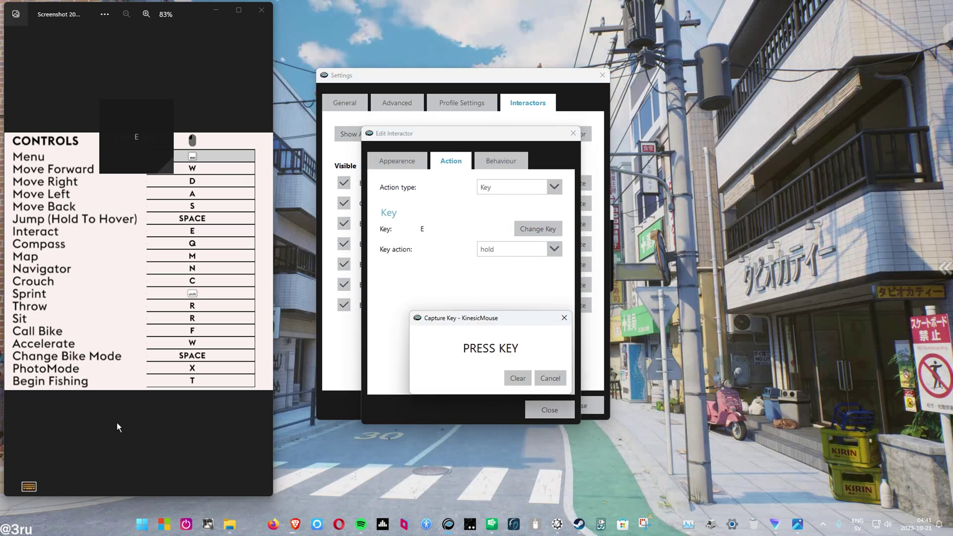
{"action": "left_click", "coordinate": [30, 485]}
{"action": "left_click", "coordinate": [542, 458]}
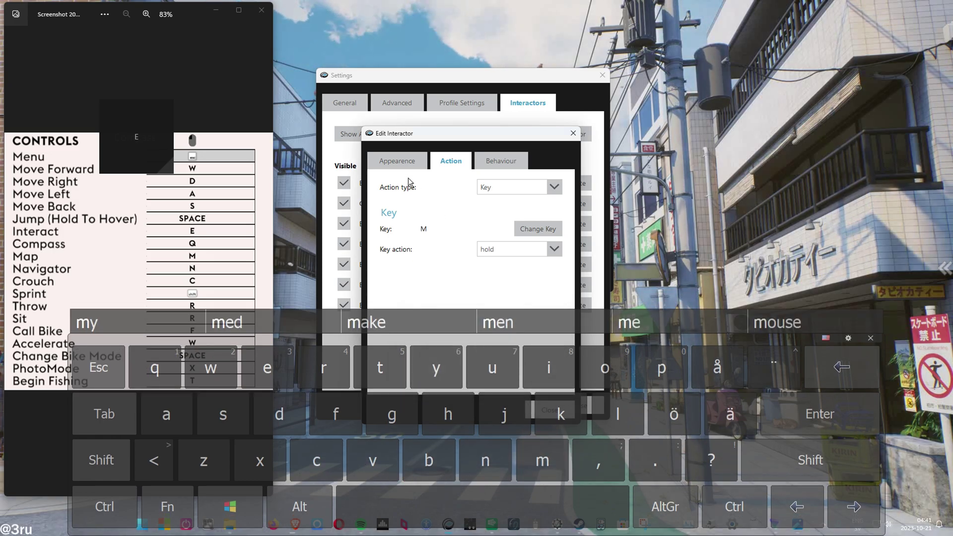
Replace the third interactor's label E with 'Map' and close the editor
{"action": "left_click", "coordinate": [397, 161]}
{"action": "double_click", "coordinate": [442, 185]}
{"action": "left_click", "coordinate": [101, 460]}
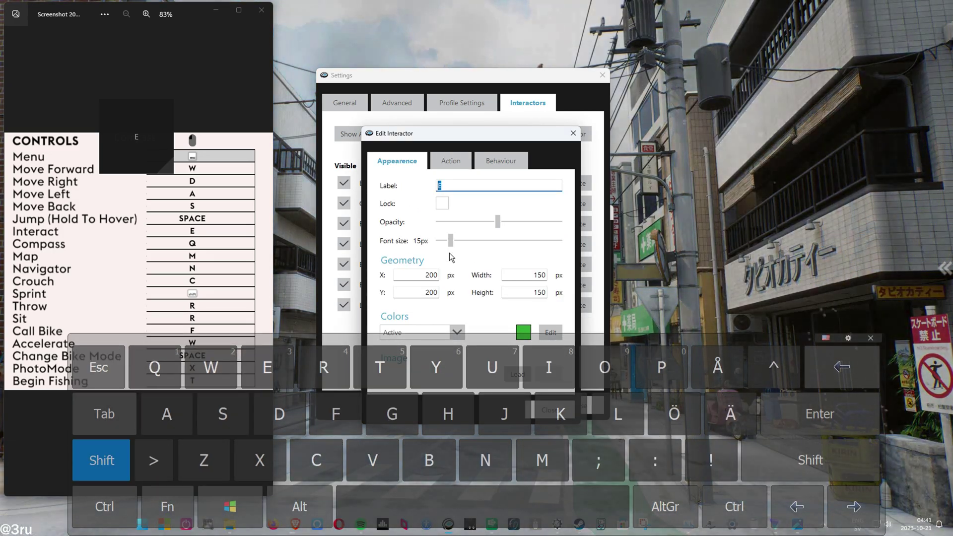
{"action": "left_click", "coordinate": [537, 455]}
{"action": "type", "text": "Map"}
{"action": "left_click", "coordinate": [166, 414]}
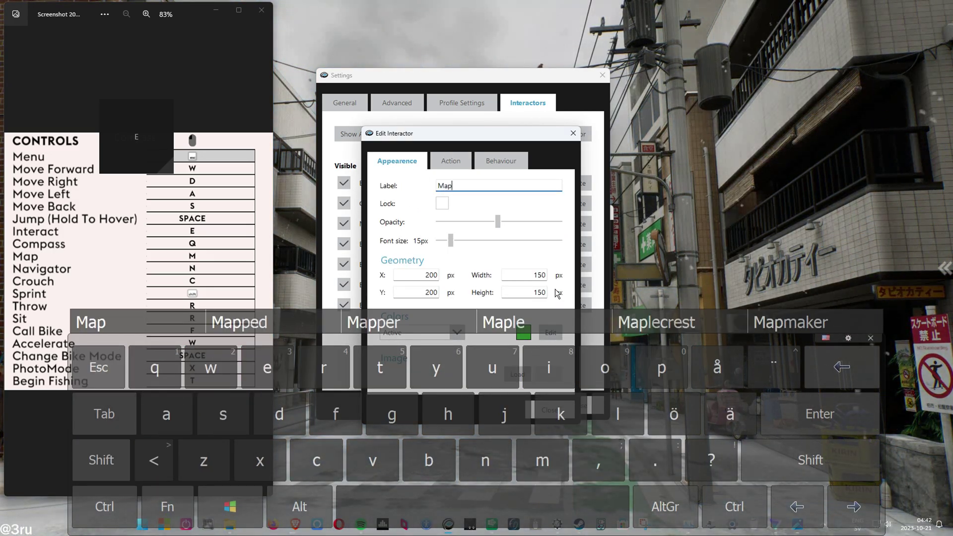
{"action": "left_click", "coordinate": [500, 161]}
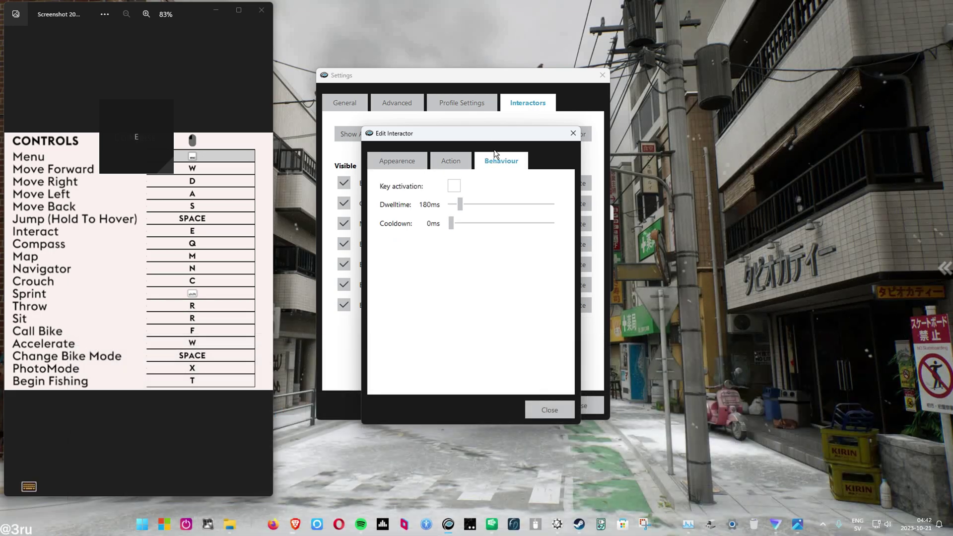
{"action": "left_click", "coordinate": [573, 133]}
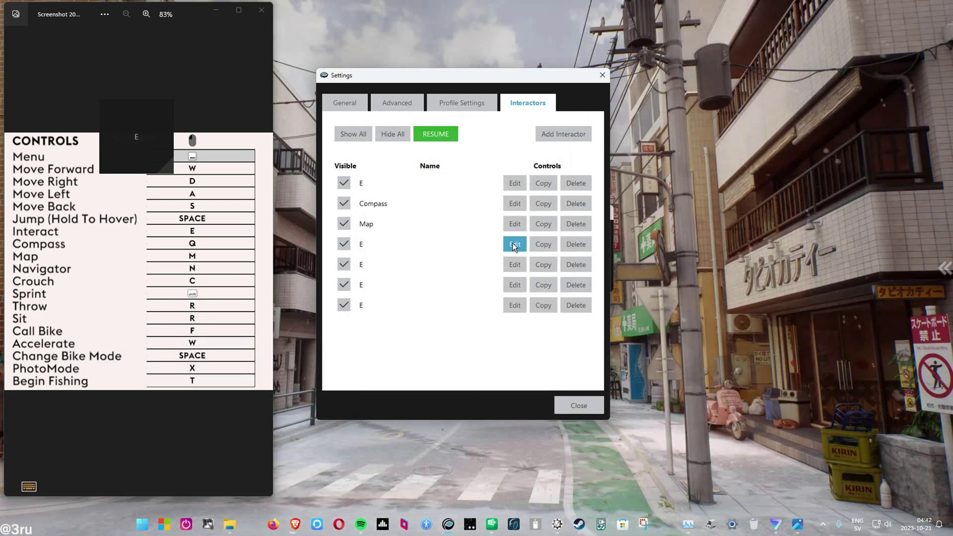
Set the fourth interactor's key to N
{"action": "left_click", "coordinate": [517, 246]}
{"action": "left_click", "coordinate": [450, 161]}
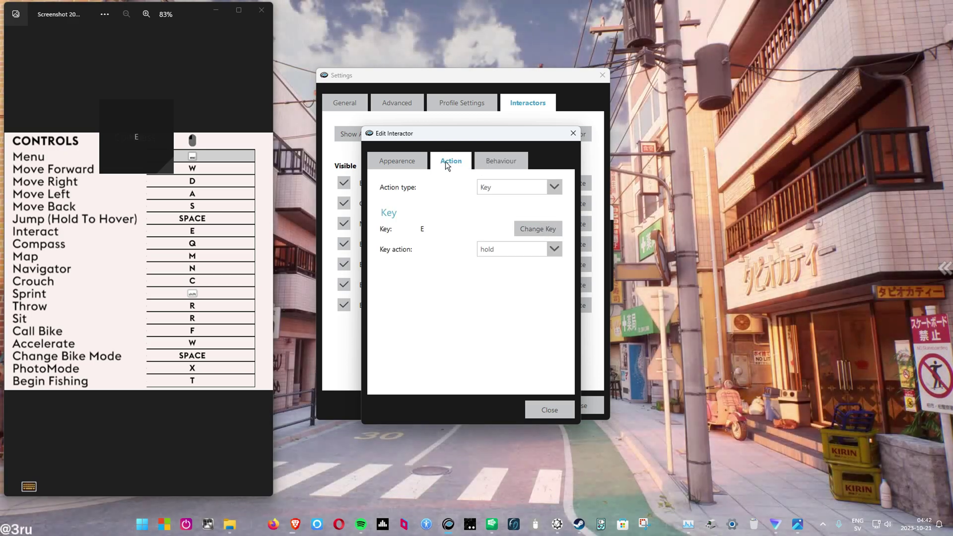
{"action": "left_click", "coordinate": [525, 227]}
{"action": "left_click", "coordinate": [29, 486]}
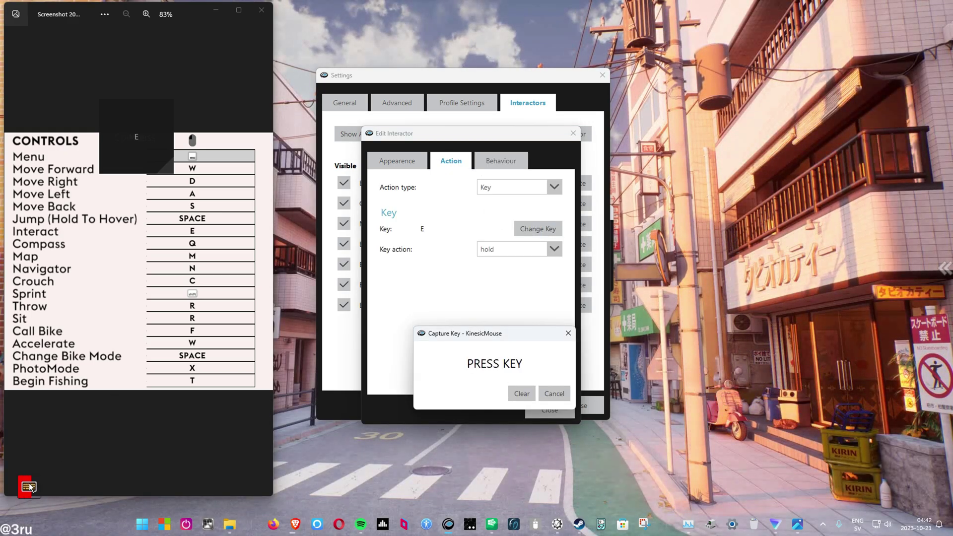
{"action": "left_click", "coordinate": [490, 454]}
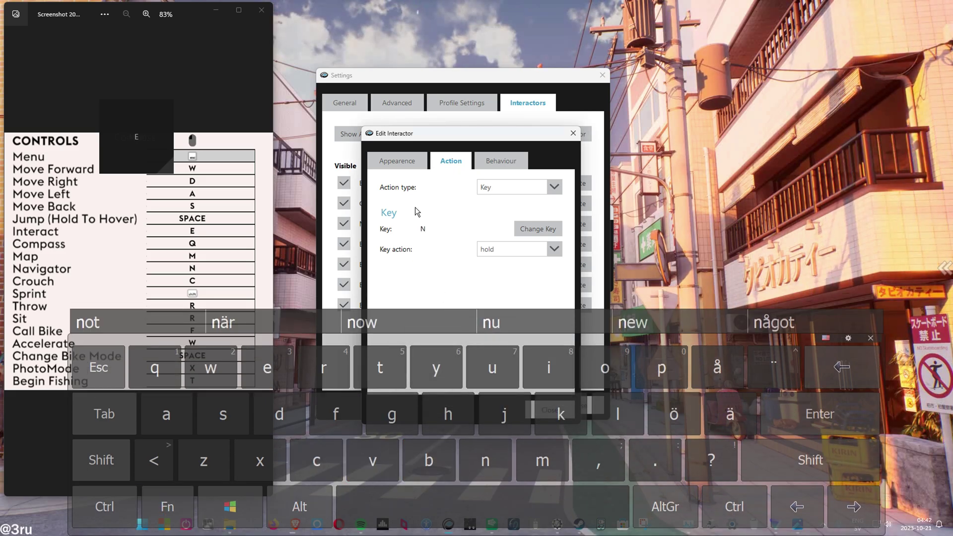
Relabel the fourth interactor 'Nav' and check its key settings
{"action": "left_click", "coordinate": [406, 162]}
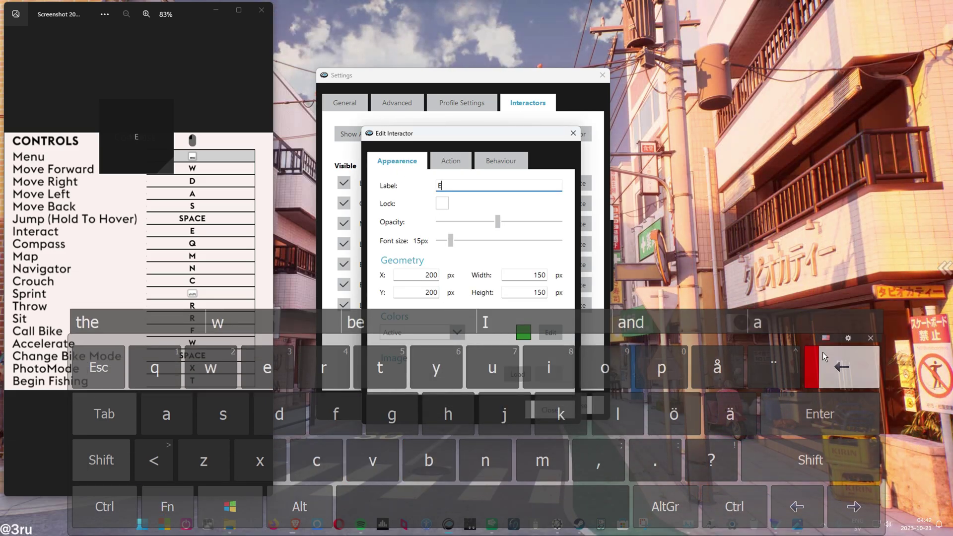
{"action": "left_click", "coordinate": [512, 189]}
{"action": "left_click", "coordinate": [102, 459]}
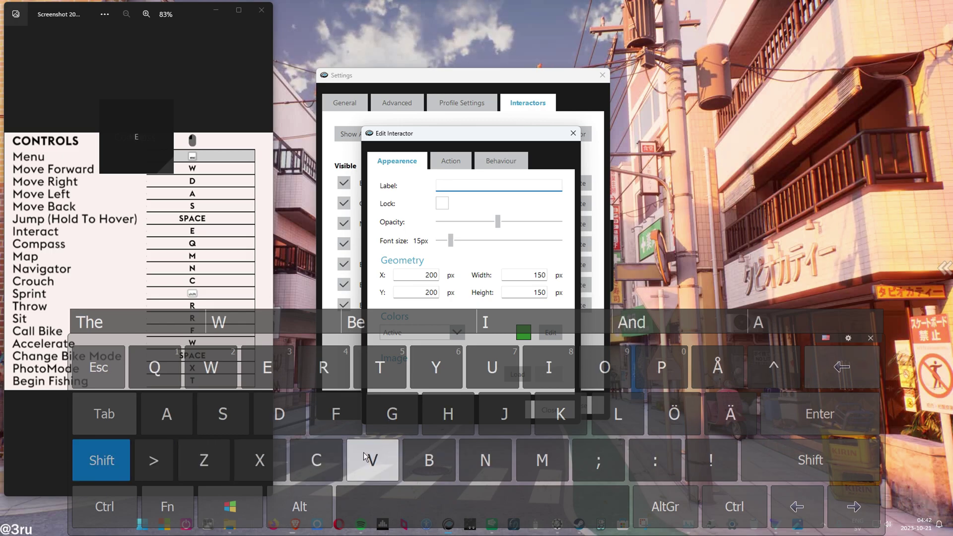
{"action": "left_click", "coordinate": [485, 460]}
{"action": "type", "text": "N"}
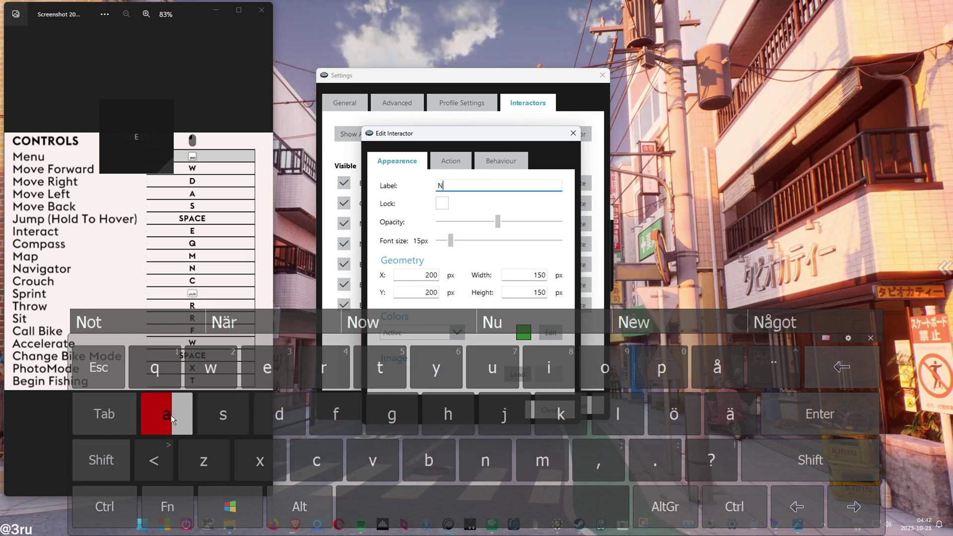
{"action": "left_click", "coordinate": [170, 414]}
{"action": "left_click", "coordinate": [362, 453]}
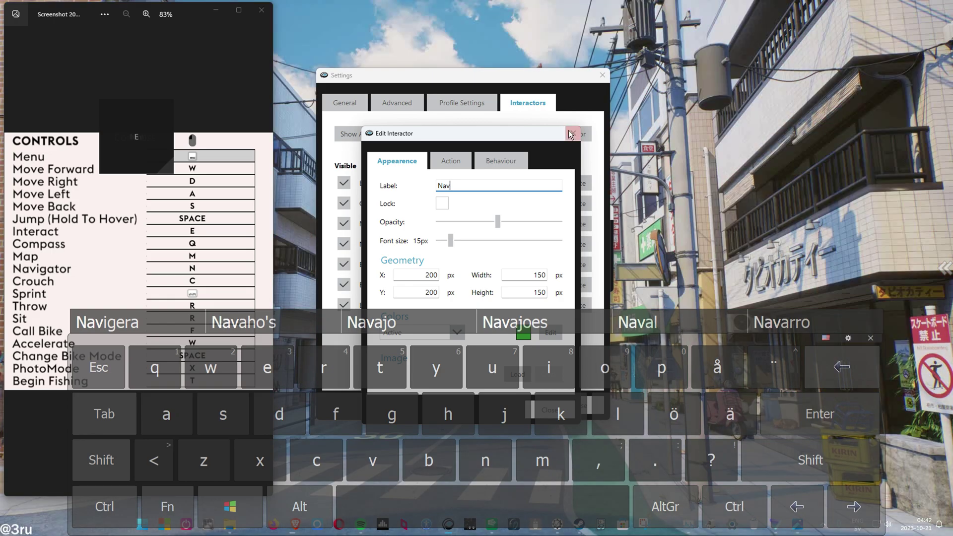
{"action": "left_click_drag", "start_coordinate": [502, 143], "coordinate": [468, 144]}
{"action": "left_click", "coordinate": [421, 161]}
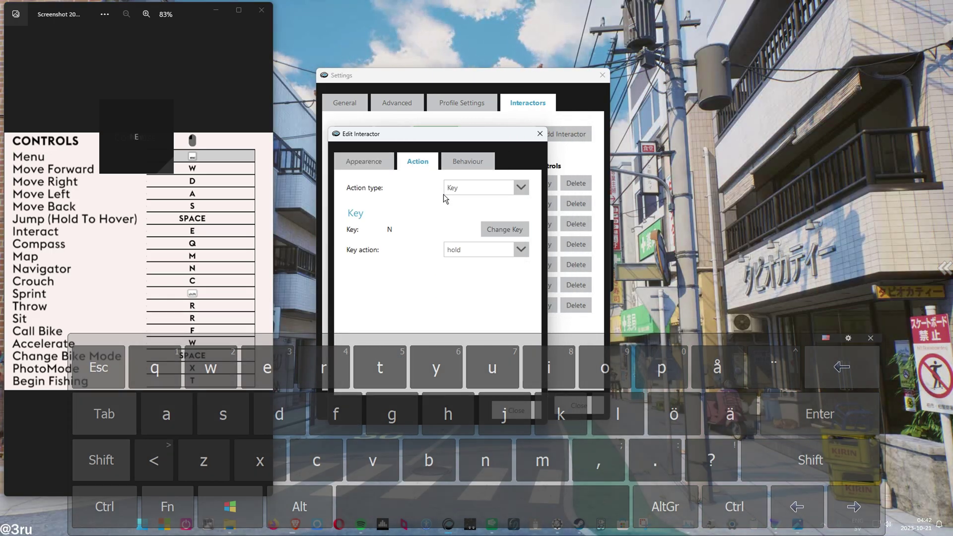
Make the fifth interactor toggle the C key
{"action": "left_click", "coordinate": [540, 133]}
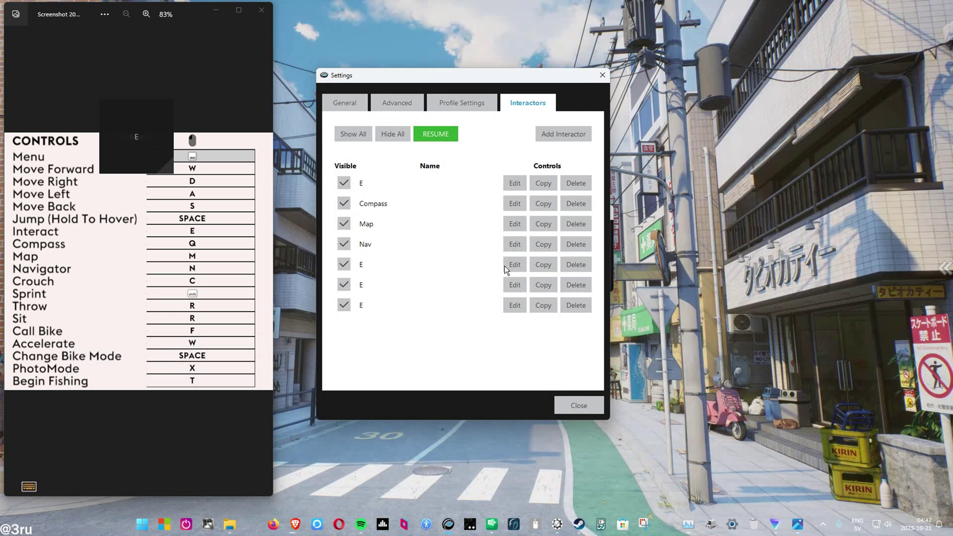
{"action": "left_click", "coordinate": [514, 265]}
{"action": "left_click", "coordinate": [504, 229]}
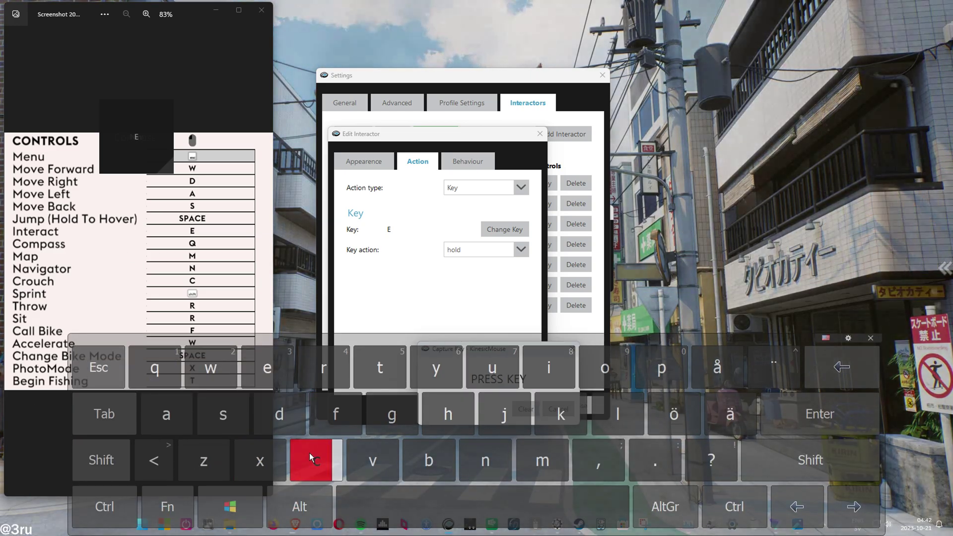
{"action": "left_click", "coordinate": [309, 453]}
{"action": "left_click", "coordinate": [480, 250]}
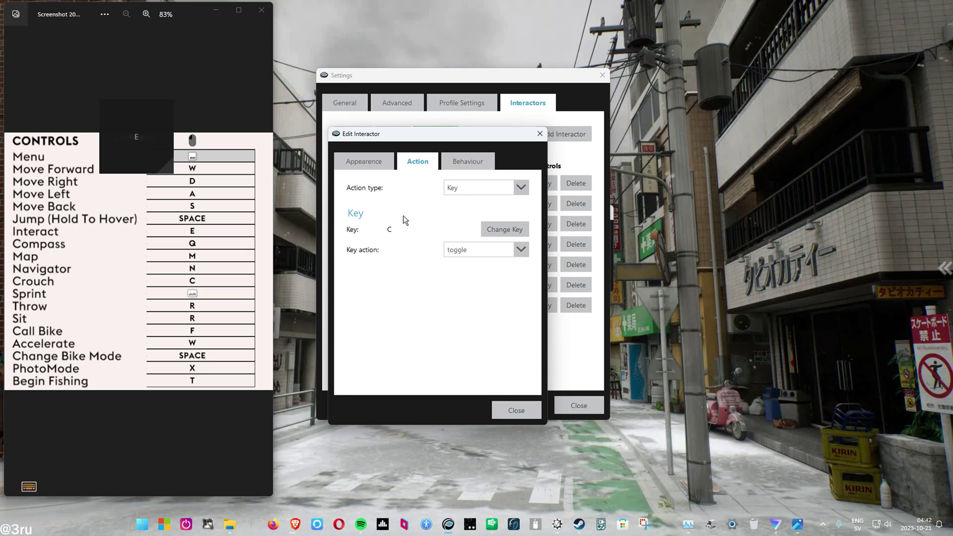
Relabel the fifth interactor 'C' and review its key settings
{"action": "left_click", "coordinate": [364, 162]}
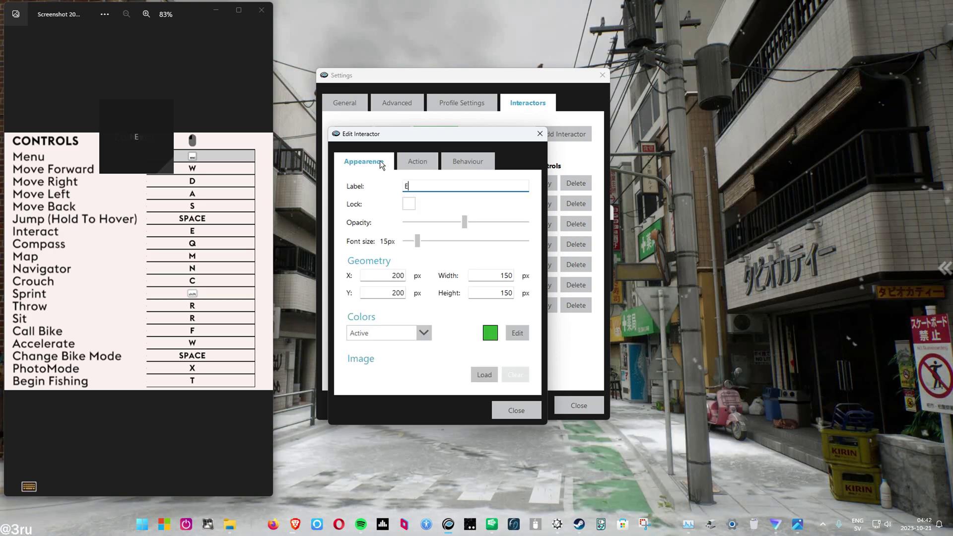
{"action": "left_click", "coordinate": [30, 487]}
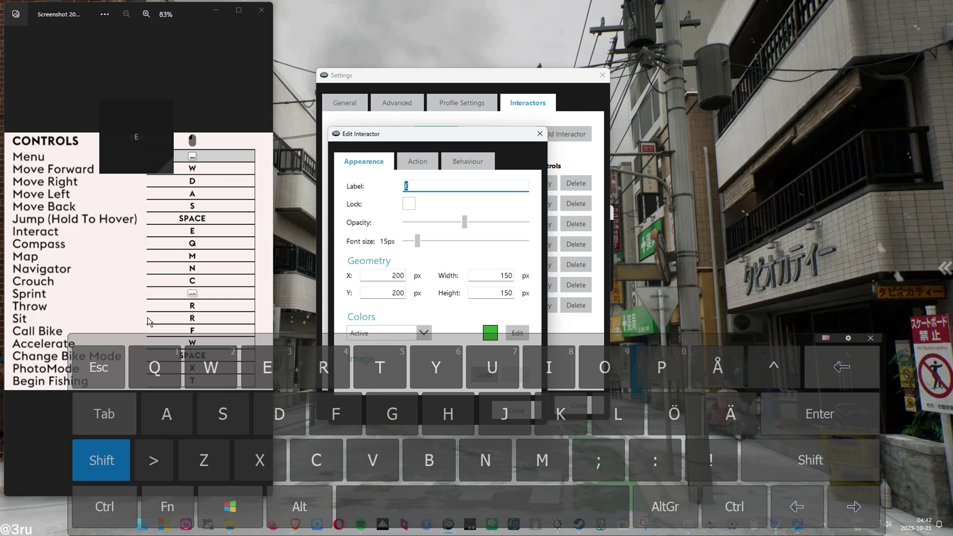
{"action": "left_click", "coordinate": [316, 460]}
{"action": "type", "text": "C"}
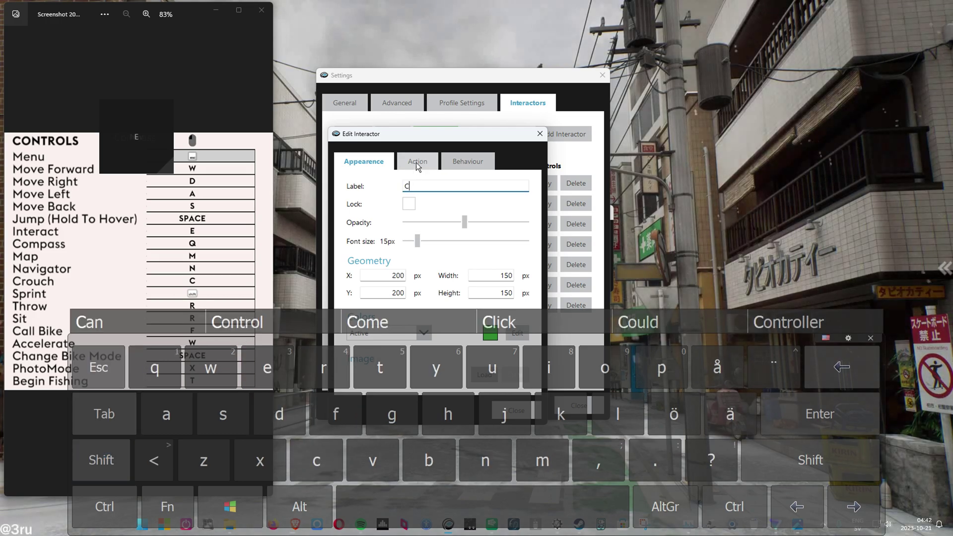
{"action": "left_click", "coordinate": [417, 163]}
Make the sixth interactor toggle the Shift key
{"action": "key", "text": "Escape"}
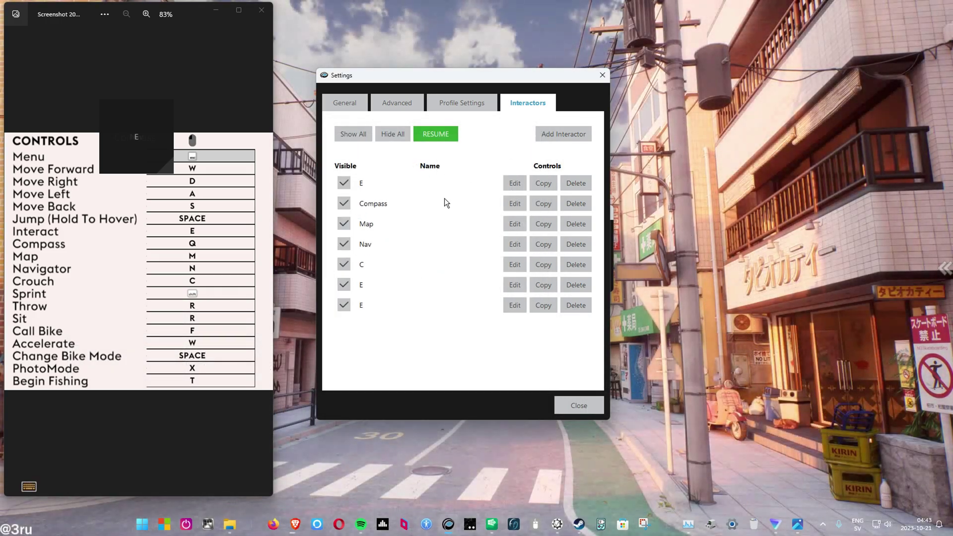
{"action": "left_click", "coordinate": [514, 286]}
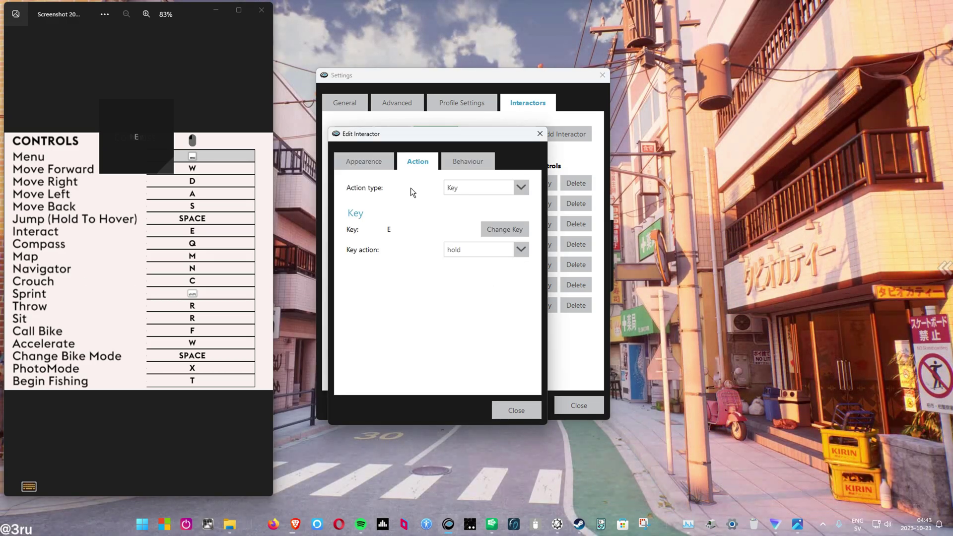
{"action": "left_click", "coordinate": [503, 230]}
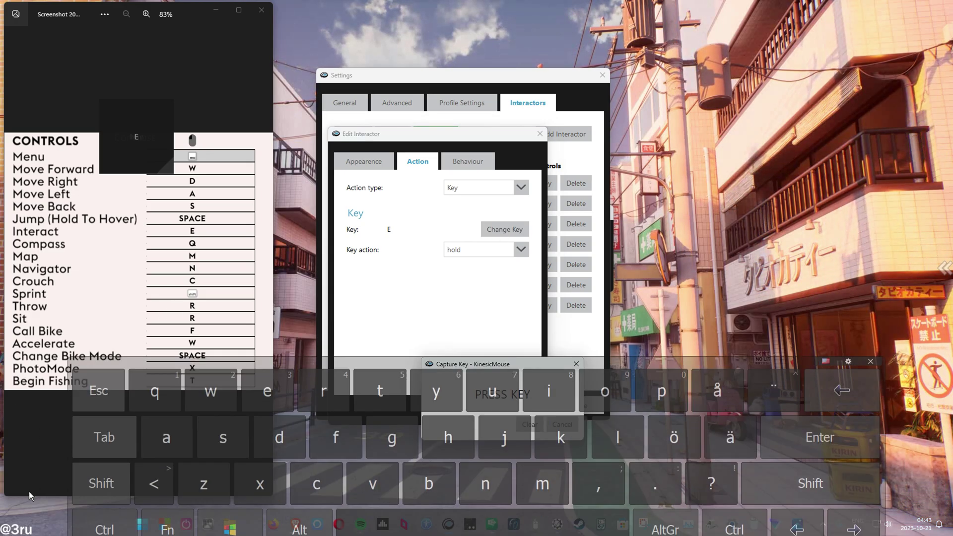
{"action": "key", "text": "shift"}
{"action": "key", "text": "shift+a"}
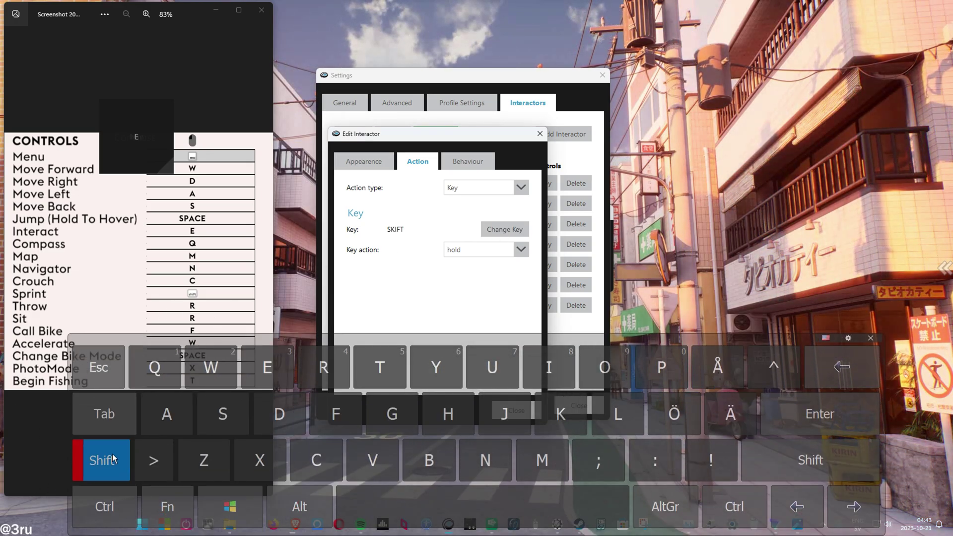
{"action": "left_click", "coordinate": [455, 276]}
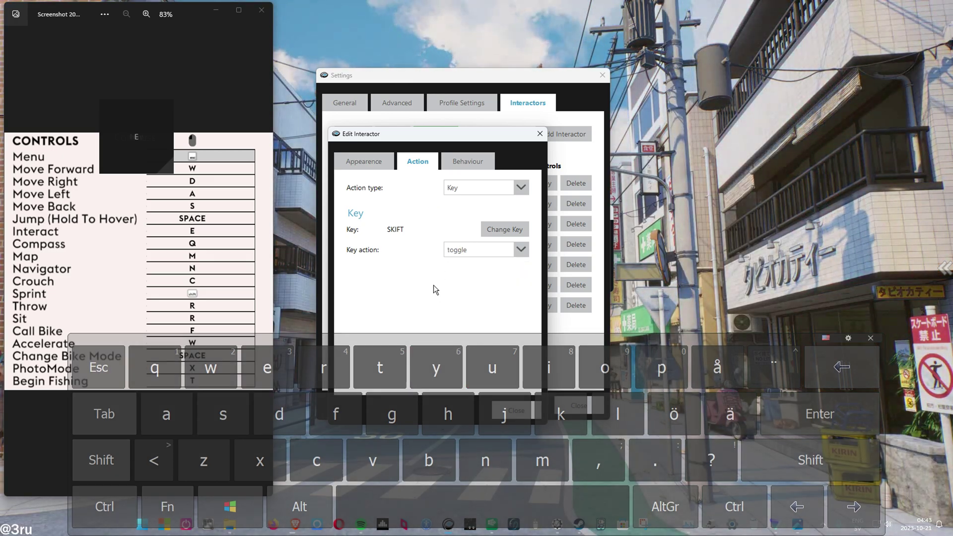
Label the sixth interactor 'Run' and close its editor
{"action": "left_click", "coordinate": [365, 162]}
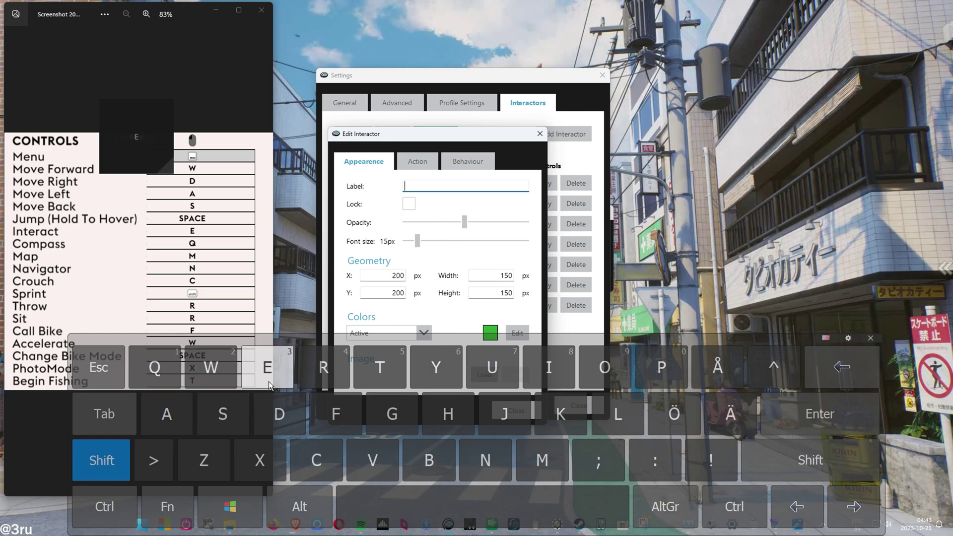
{"action": "left_click", "coordinate": [323, 368]}
{"action": "type", "text": "Run"}
{"action": "left_click", "coordinate": [491, 368]}
{"action": "left_click", "coordinate": [485, 461]}
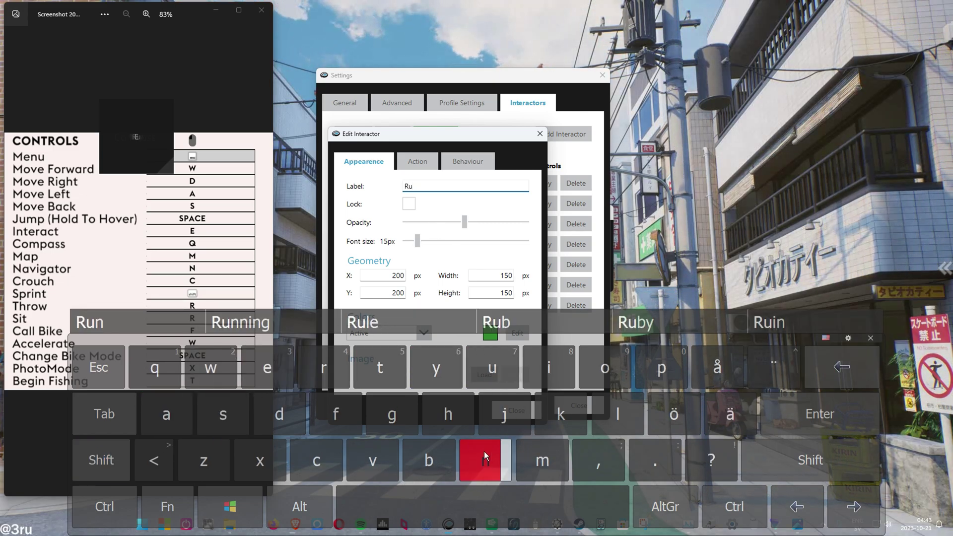
{"action": "left_click", "coordinate": [540, 134]}
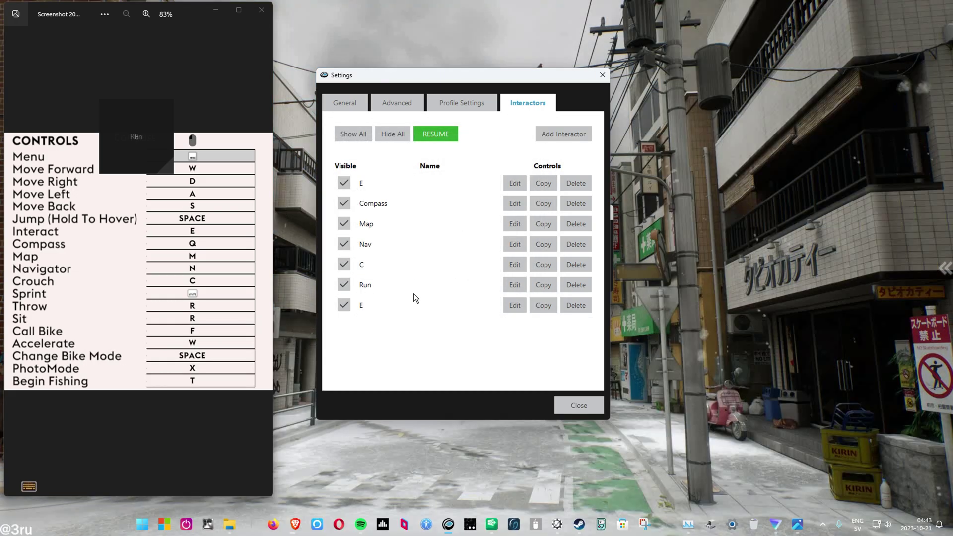
{"action": "left_click", "coordinate": [516, 305]}
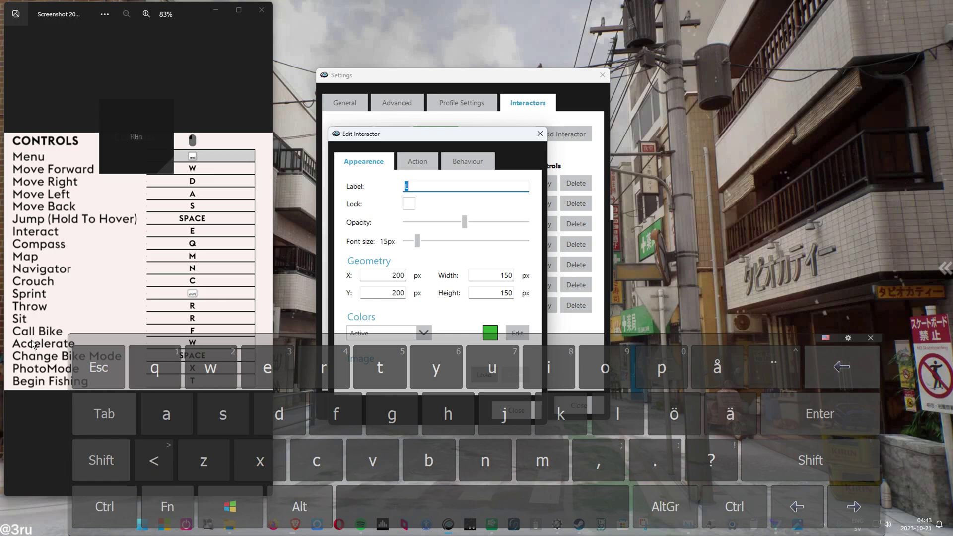
Label the last interactor 'R', assign it the R key, and close its editor
{"action": "left_click", "coordinate": [101, 461]}
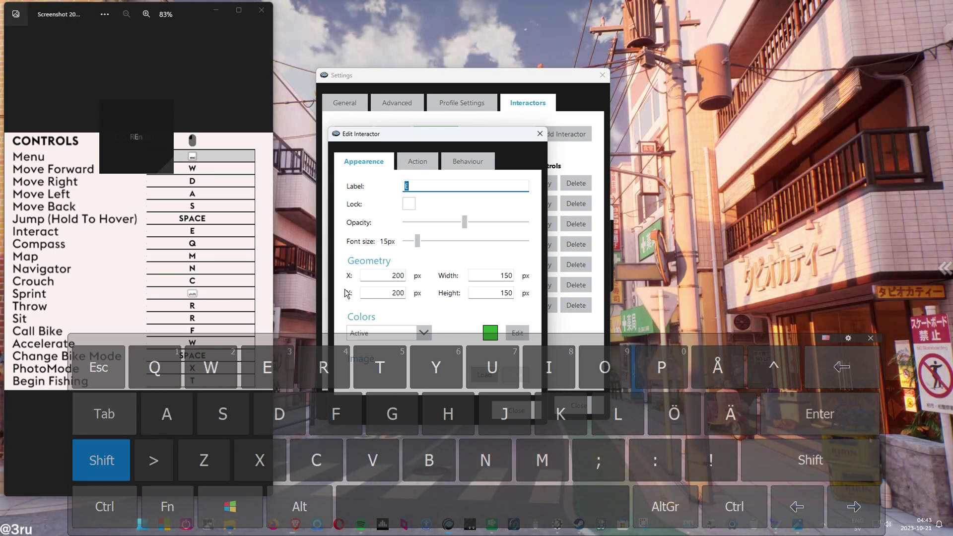
{"action": "left_click", "coordinate": [324, 366]}
{"action": "type", "text": "R"}
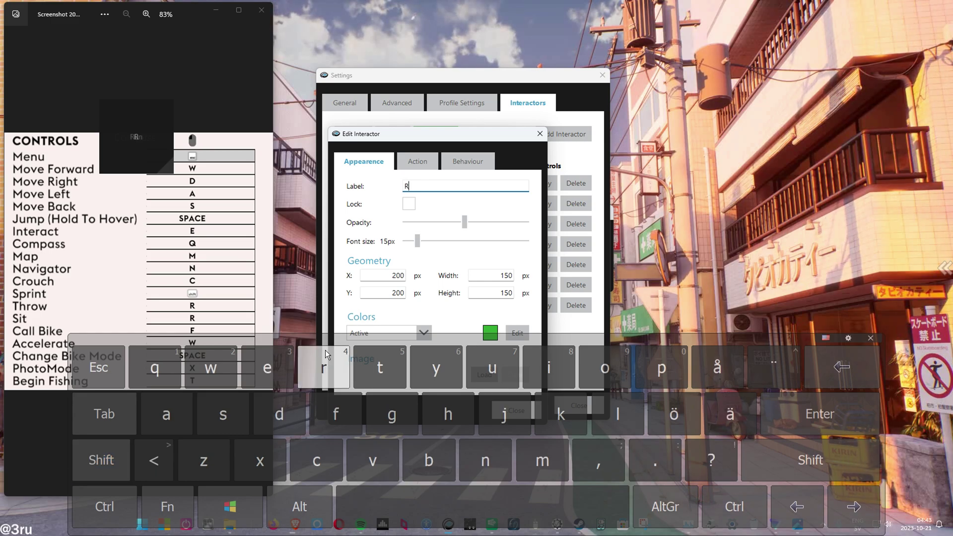
{"action": "left_click", "coordinate": [417, 161]}
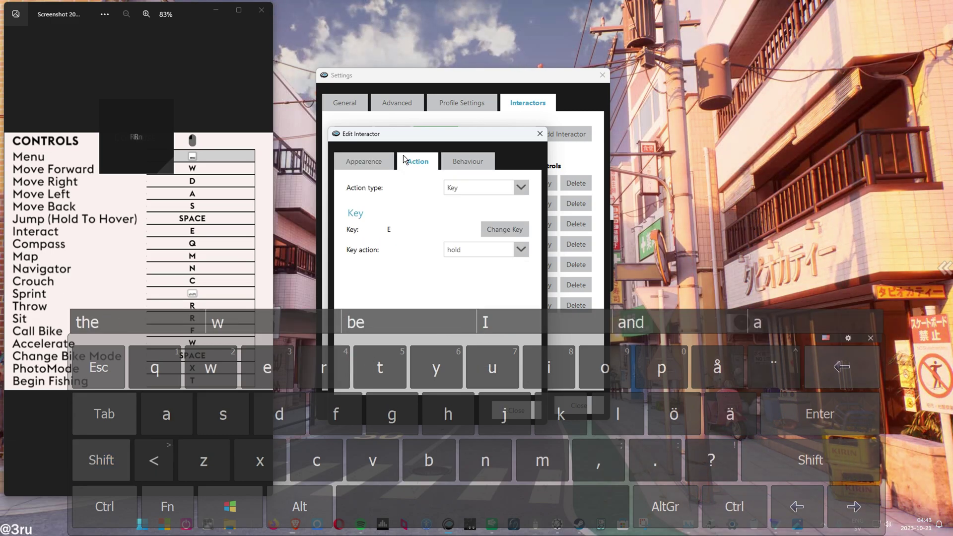
{"action": "left_click", "coordinate": [503, 230]}
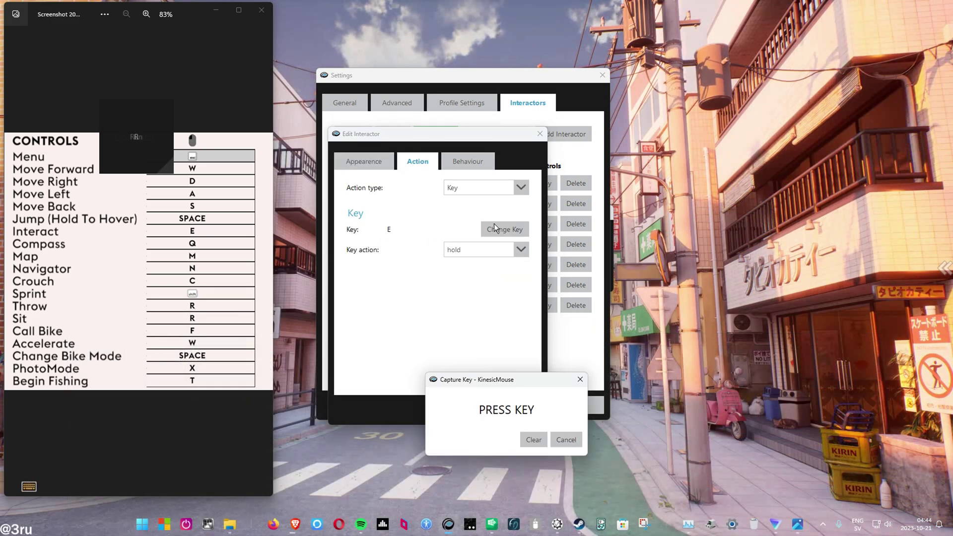
{"action": "left_click", "coordinate": [24, 485]}
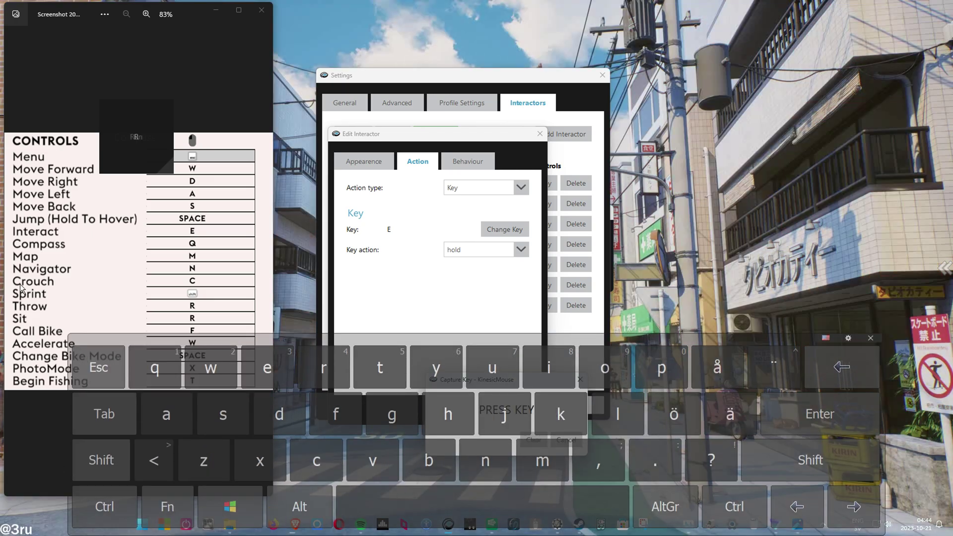
{"action": "left_click", "coordinate": [323, 367]}
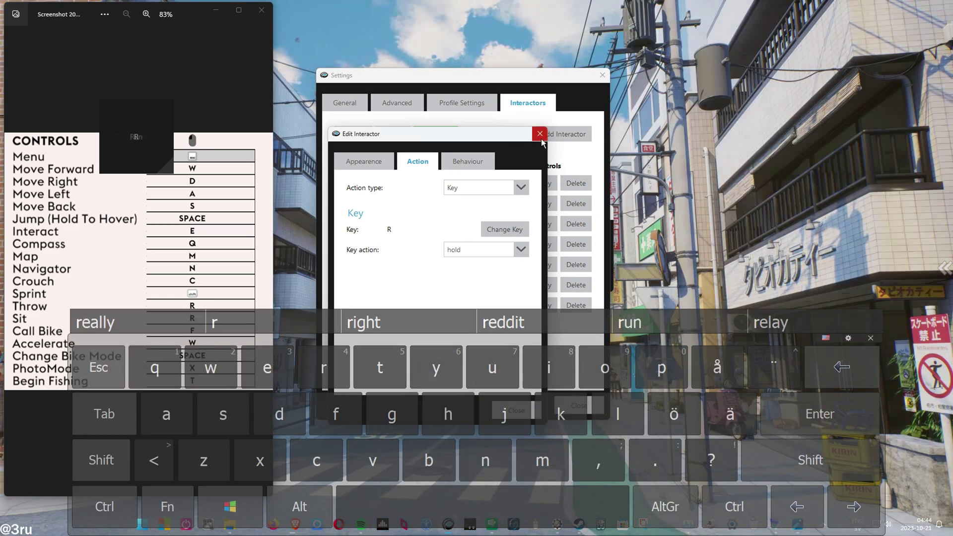
{"action": "left_click", "coordinate": [516, 410]}
Duplicate the R interactor and change the copy's key to F
{"action": "left_click", "coordinate": [543, 303]}
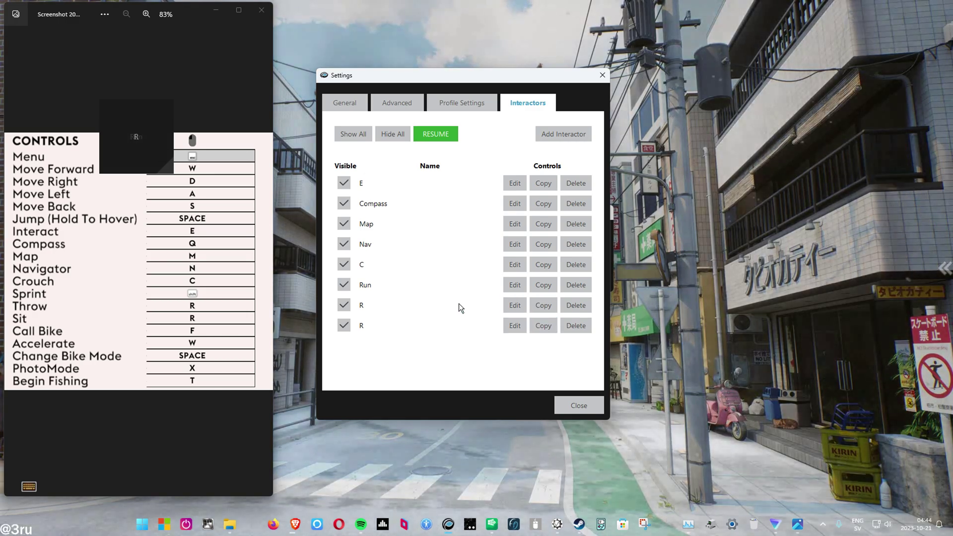
{"action": "left_click", "coordinate": [511, 326]}
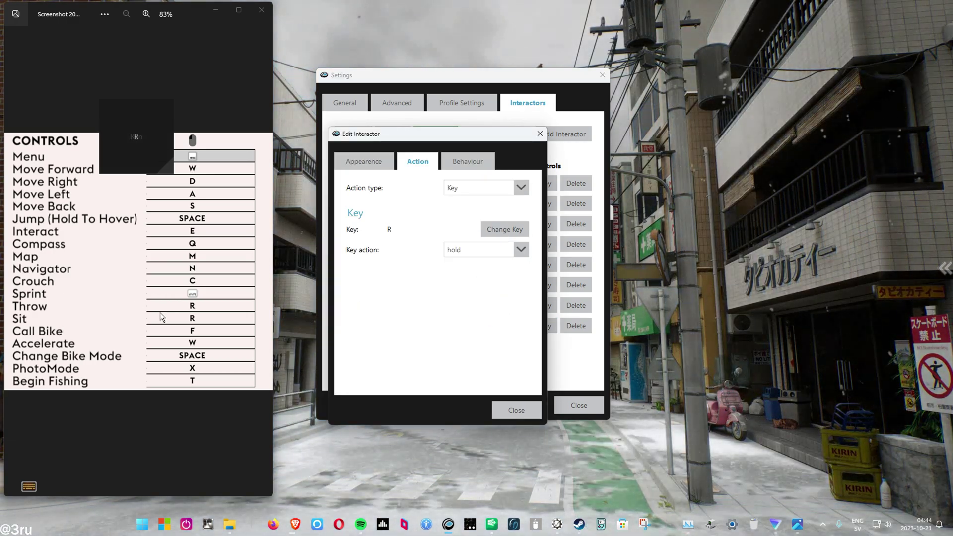
{"action": "left_click", "coordinate": [497, 231]}
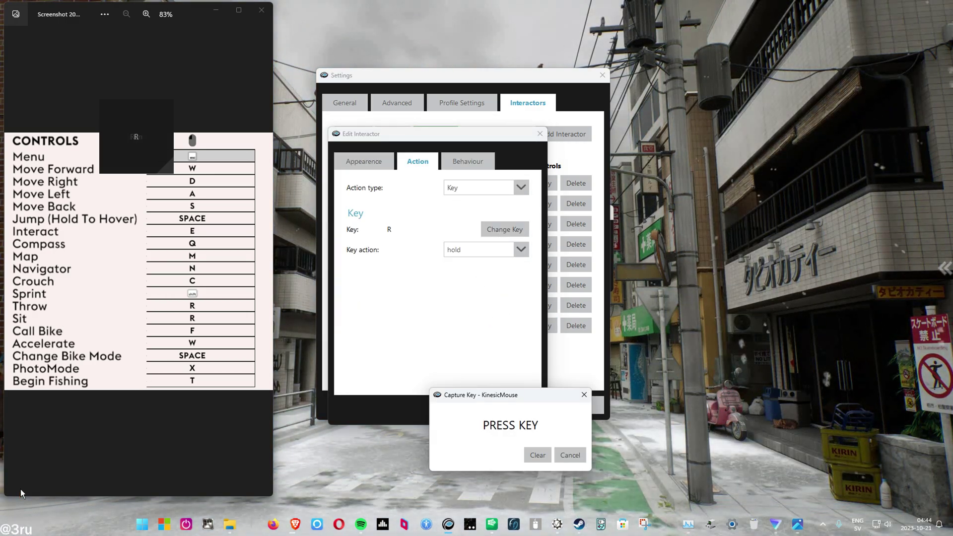
{"action": "key", "text": "u"}
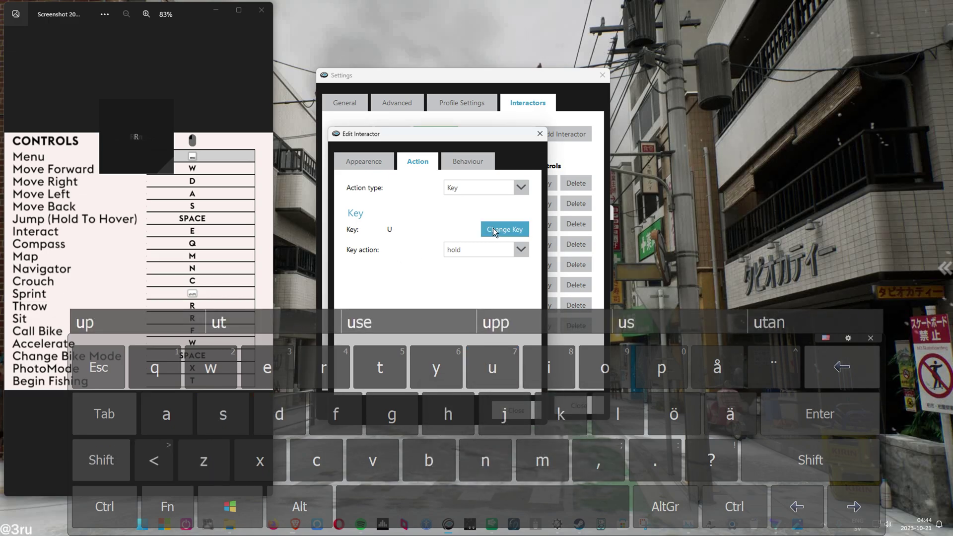
{"action": "left_click", "coordinate": [493, 229]}
{"action": "left_click", "coordinate": [336, 414]}
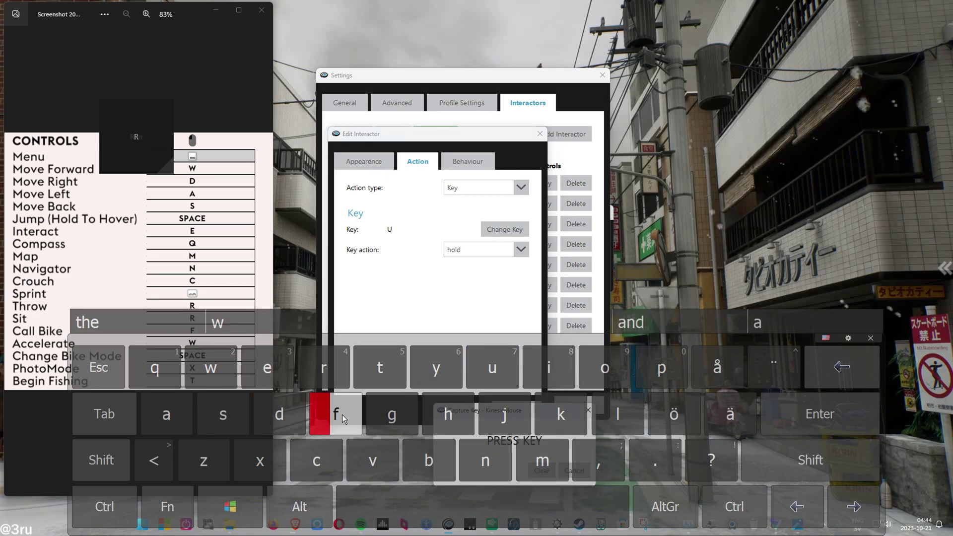
Relabel the copy from 'R' to 'Call Bike' and close the editor
{"action": "left_click", "coordinate": [370, 161]}
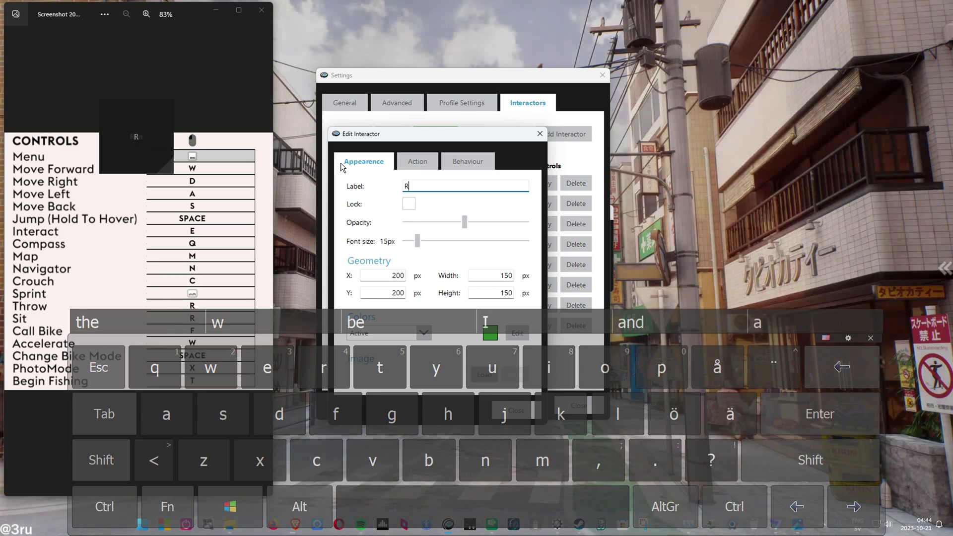
{"action": "left_click", "coordinate": [816, 365]}
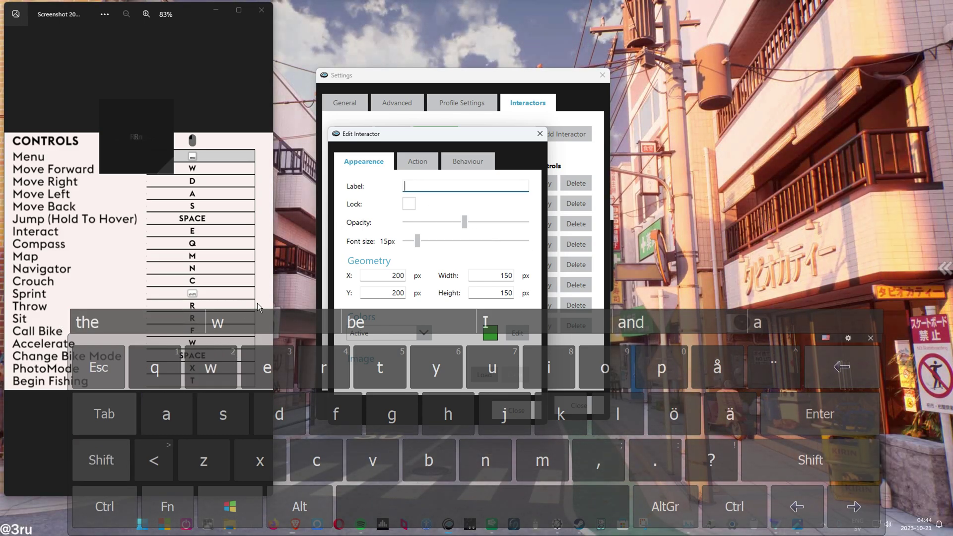
{"action": "left_click", "coordinate": [104, 458]}
{"action": "left_click", "coordinate": [316, 460]}
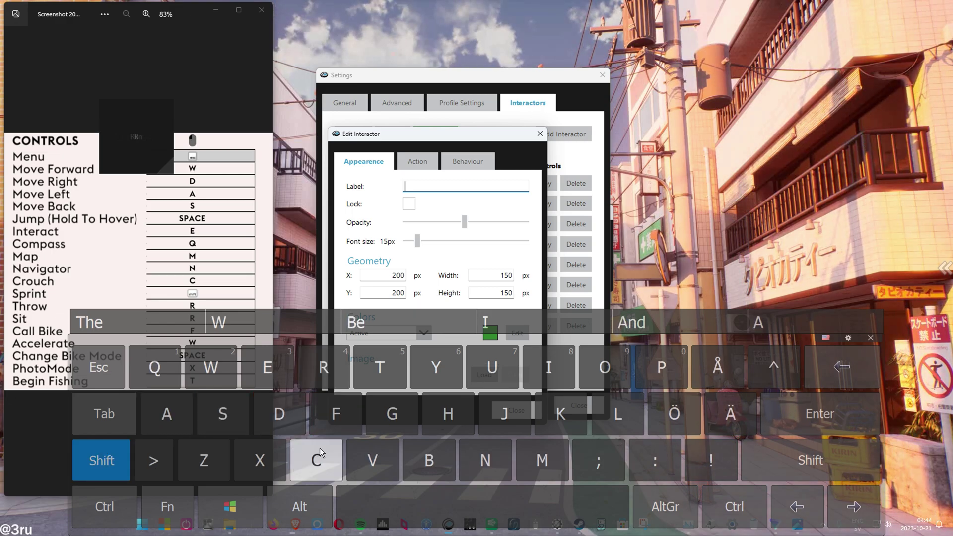
{"action": "type", "text": "C"}
{"action": "left_click", "coordinate": [165, 414]}
{"action": "type", "text": "all Bike"}
{"action": "left_click", "coordinate": [617, 414]}
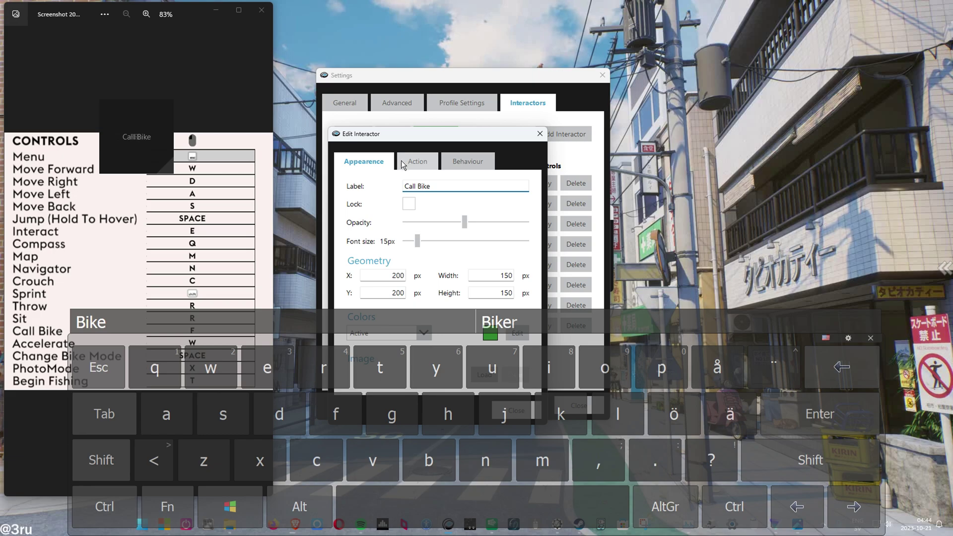
{"action": "left_click", "coordinate": [417, 161]}
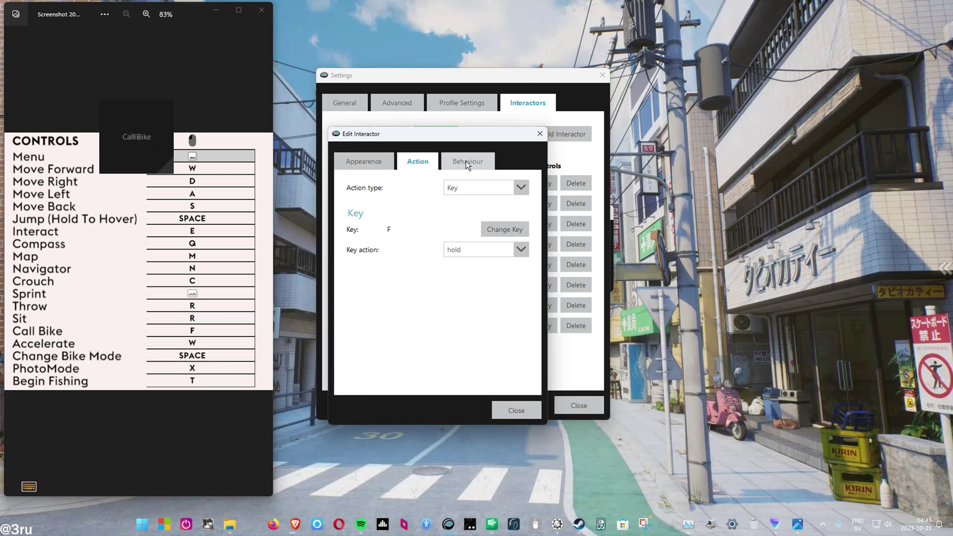
{"action": "left_click", "coordinate": [540, 133]}
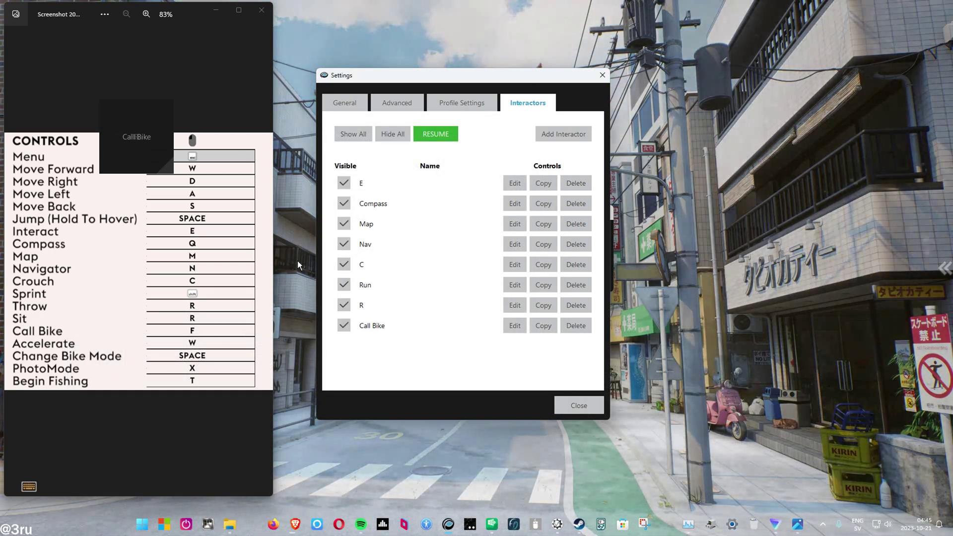
Duplicate the Call Bike interactor and change the copy's key to T
{"action": "left_click", "coordinate": [537, 324]}
{"action": "left_click", "coordinate": [512, 344]}
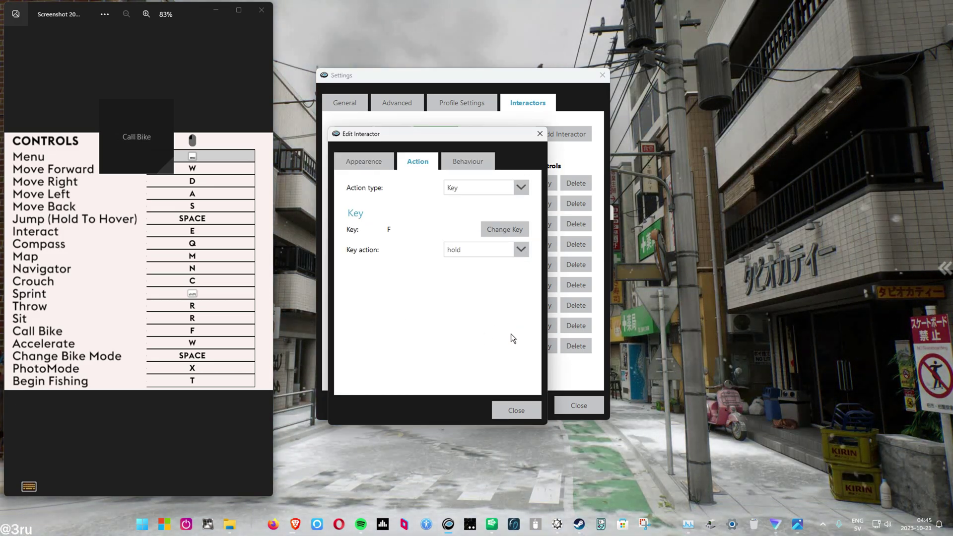
{"action": "left_click", "coordinate": [491, 229]}
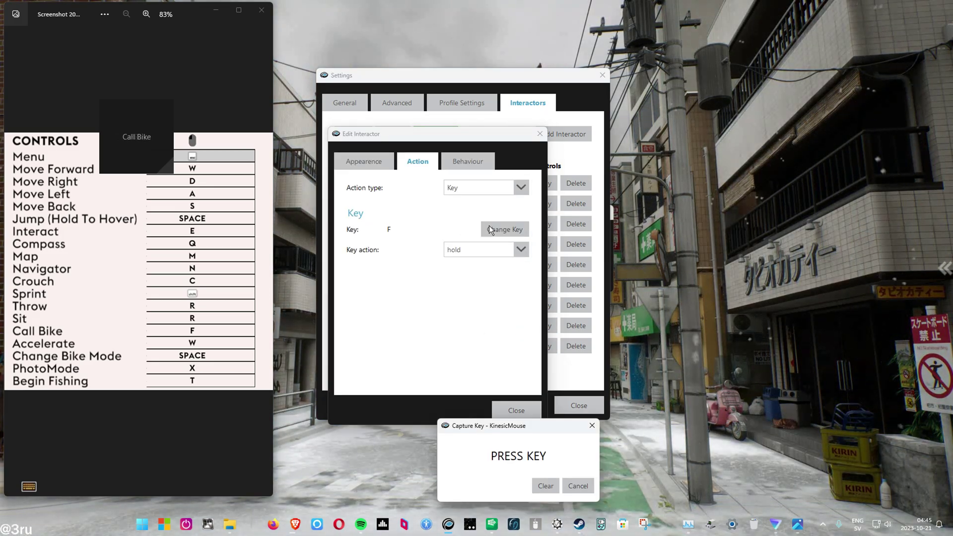
{"action": "left_click", "coordinate": [29, 488]}
{"action": "left_click", "coordinate": [380, 363]}
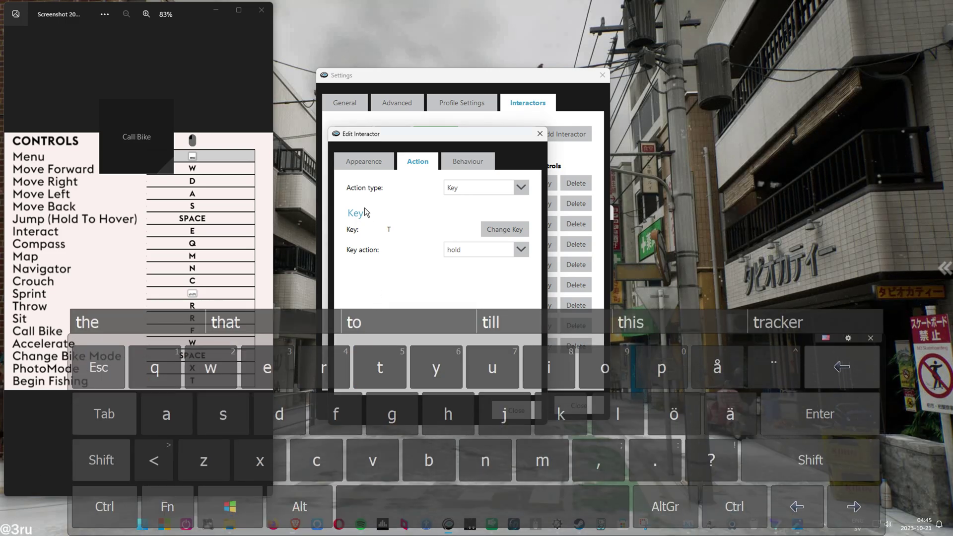
Relabel the copy from 'Call Bike' to 'Fish'
{"action": "left_click", "coordinate": [363, 162]}
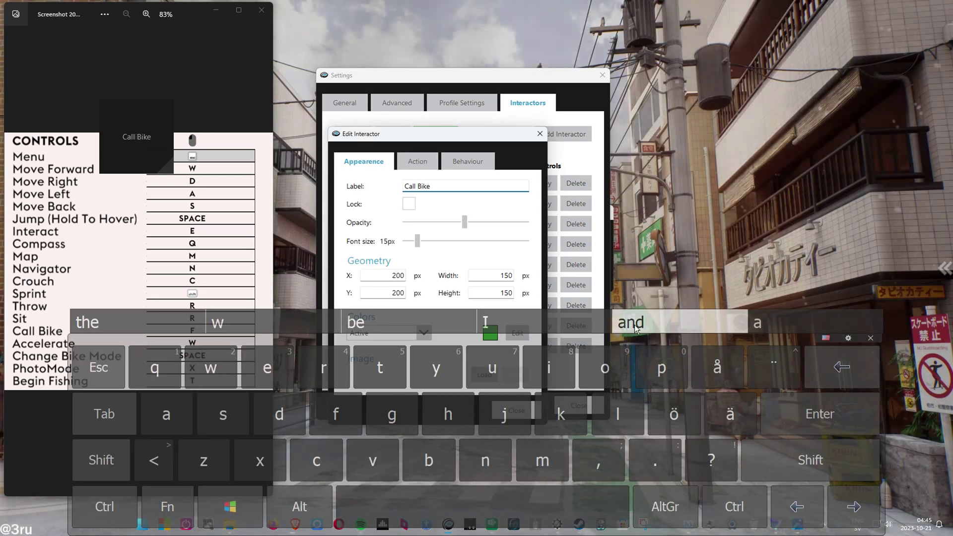
{"action": "left_click", "coordinate": [816, 370]}
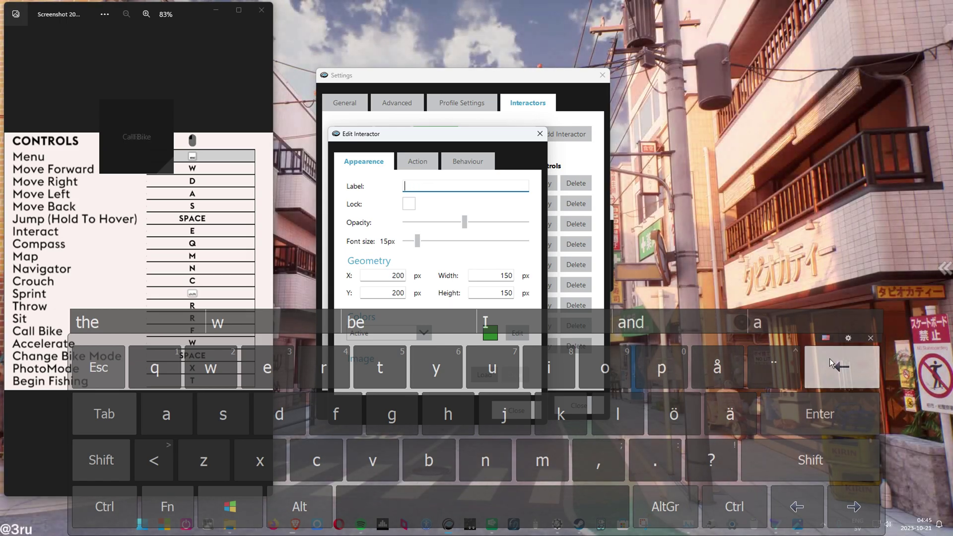
{"action": "left_click", "coordinate": [102, 460]}
{"action": "left_click", "coordinate": [335, 415]}
{"action": "type", "text": "F"}
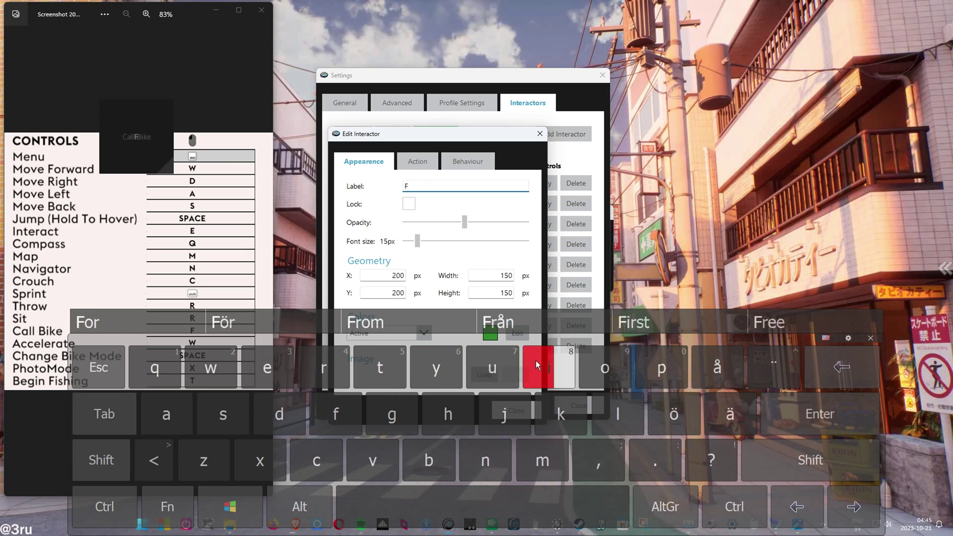
{"action": "left_click", "coordinate": [536, 365]}
{"action": "left_click", "coordinate": [231, 409]}
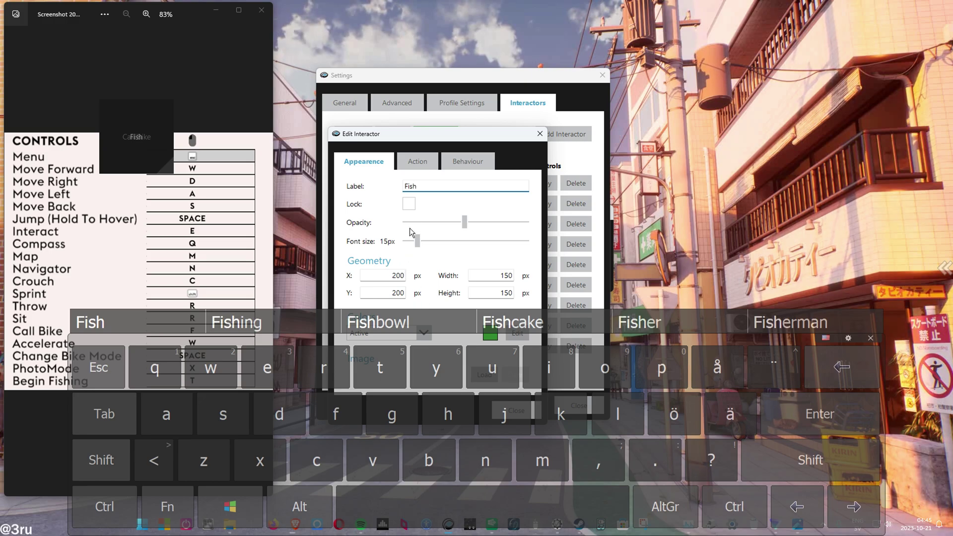
{"action": "left_click", "coordinate": [417, 161]}
Close the Fish editor and drag Fish, Call Bike, R, Map, Compass and E to their positions
{"action": "left_click", "coordinate": [540, 133]}
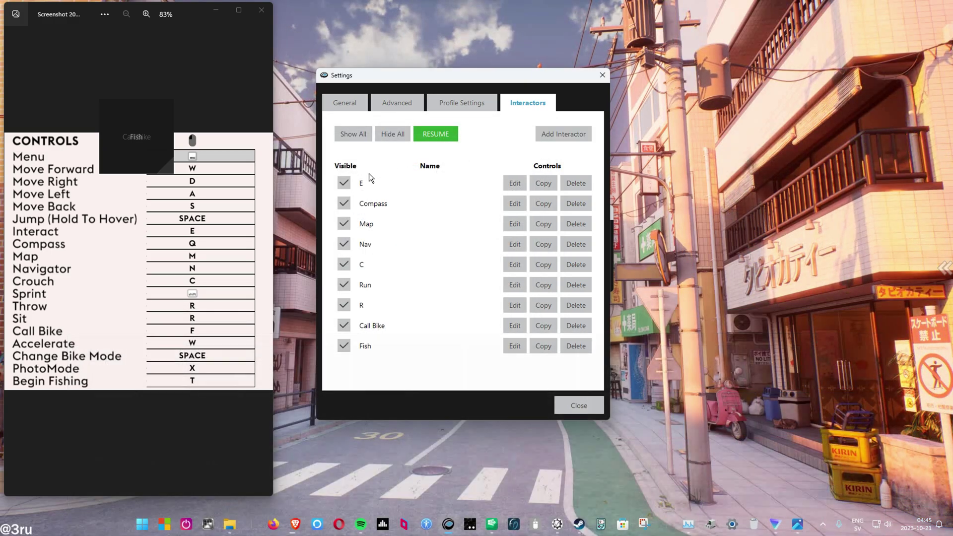
{"action": "left_click_drag", "start_coordinate": [138, 127], "coordinate": [921, 494]}
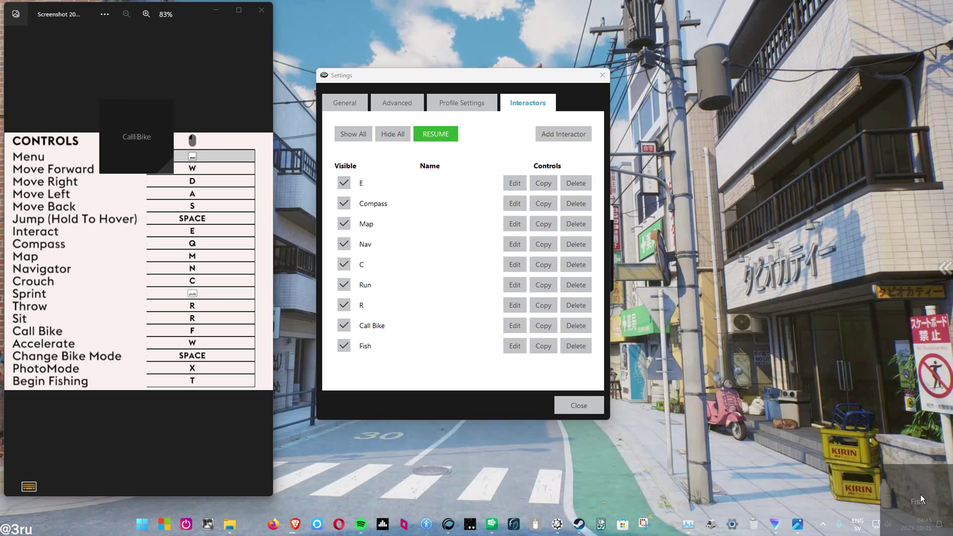
{"action": "left_click_drag", "start_coordinate": [137, 137], "coordinate": [916, 397]}
{"action": "mouse_move", "coordinate": [136, 136]}
{"action": "left_mouse_down"}
{"action": "mouse_move", "coordinate": [747, 337]}
{"action": "mouse_move", "coordinate": [65, 46]}
{"action": "mouse_move", "coordinate": [77, 490]}
{"action": "mouse_move", "coordinate": [364, 13]}
{"action": "left_mouse_up"}
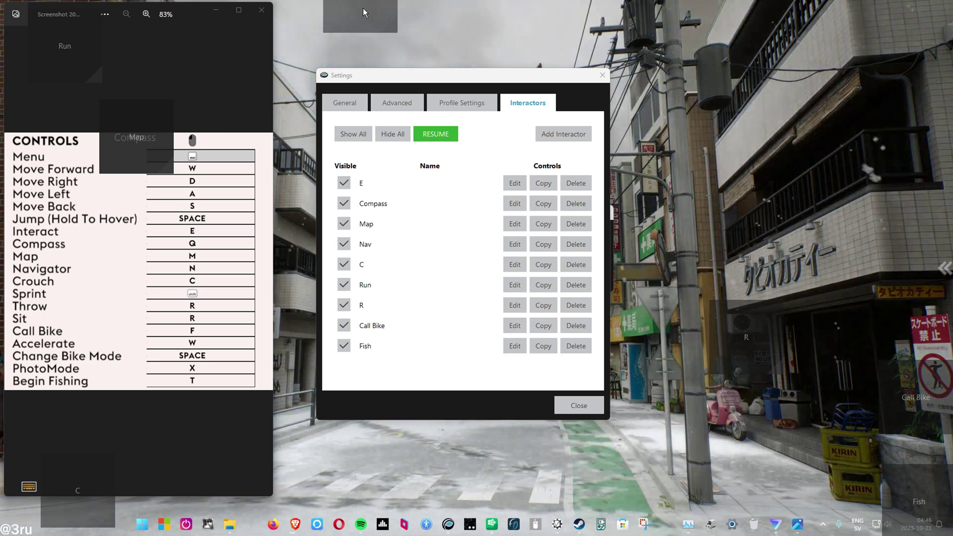
{"action": "left_click_drag", "start_coordinate": [441, 9], "coordinate": [469, 15]}
{"action": "left_click_drag", "start_coordinate": [135, 142], "coordinate": [586, 15]}
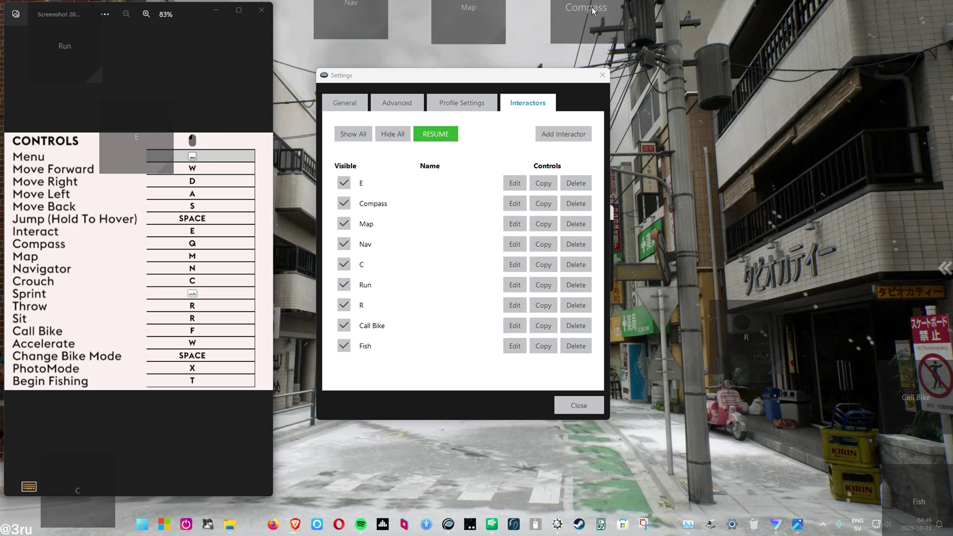
{"action": "left_click_drag", "start_coordinate": [135, 149], "coordinate": [753, 240]}
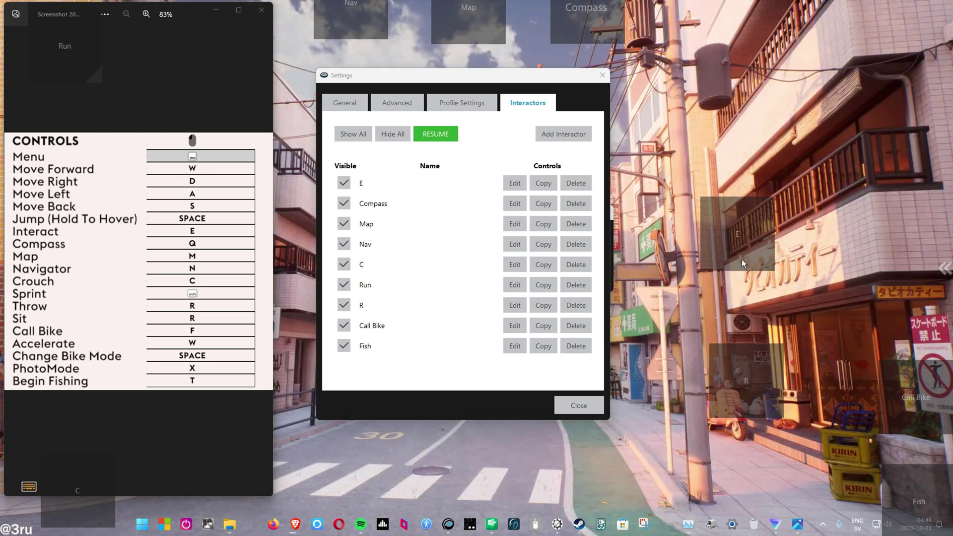
Add a new interactor that sends the W key as a toggle
{"action": "left_click", "coordinate": [563, 135]}
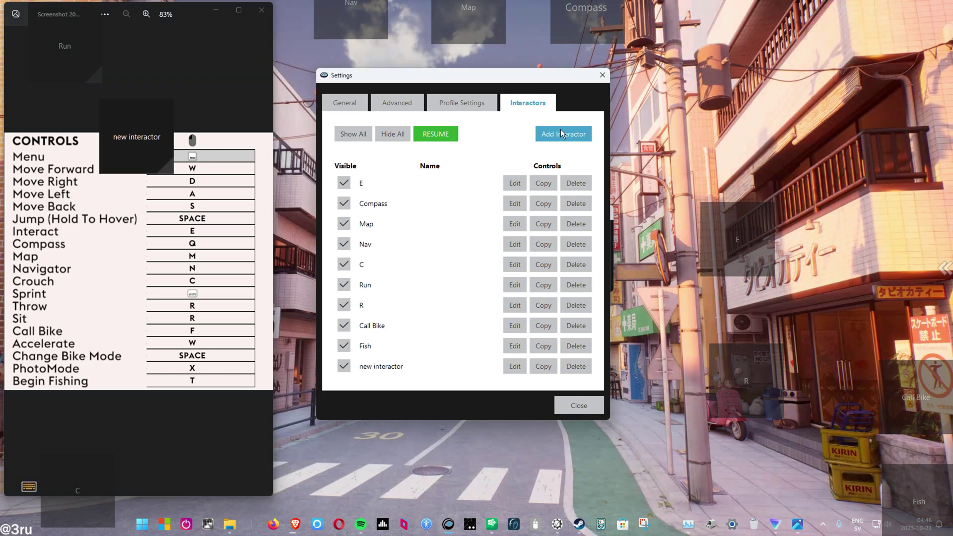
{"action": "left_click", "coordinate": [514, 367]}
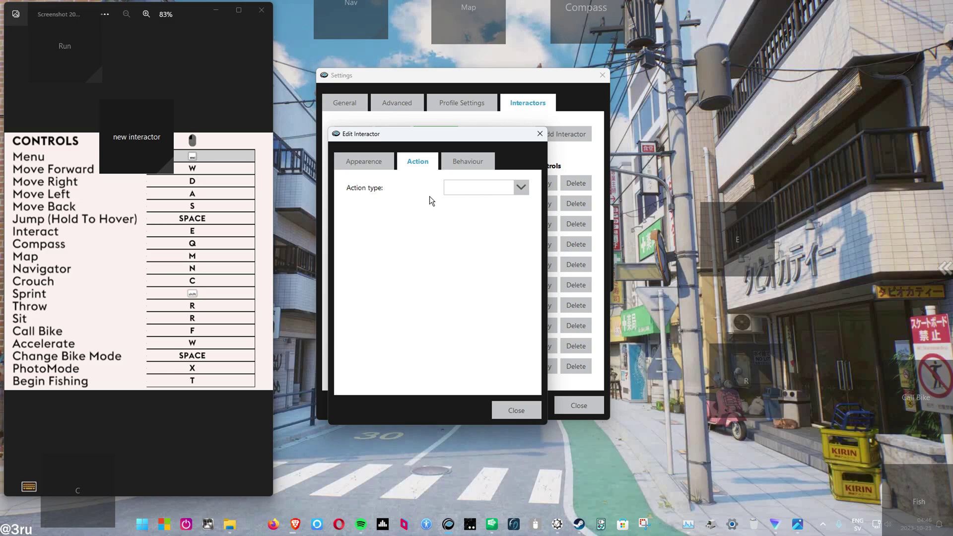
{"action": "left_click", "coordinate": [486, 188]}
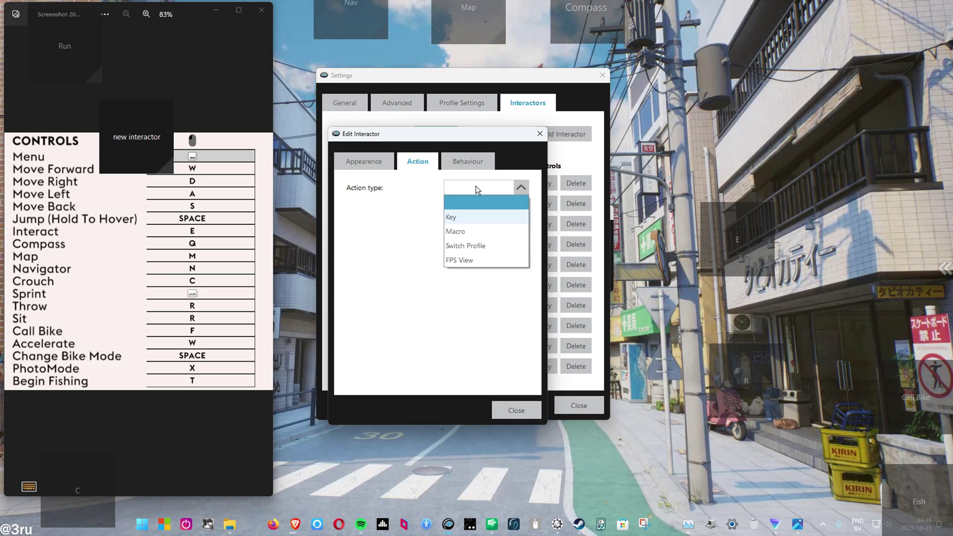
{"action": "left_click", "coordinate": [462, 221]}
{"action": "left_click", "coordinate": [503, 230]}
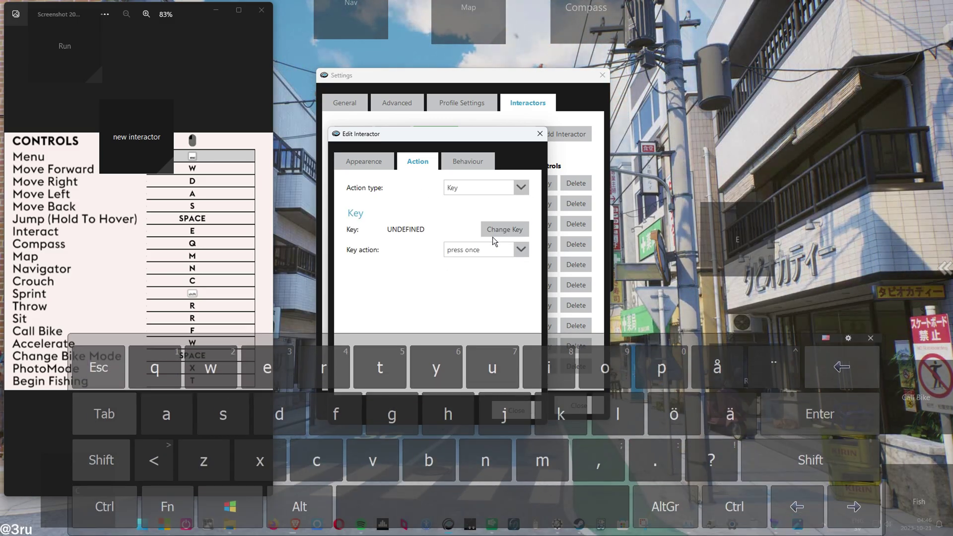
{"action": "key", "text": "w"}
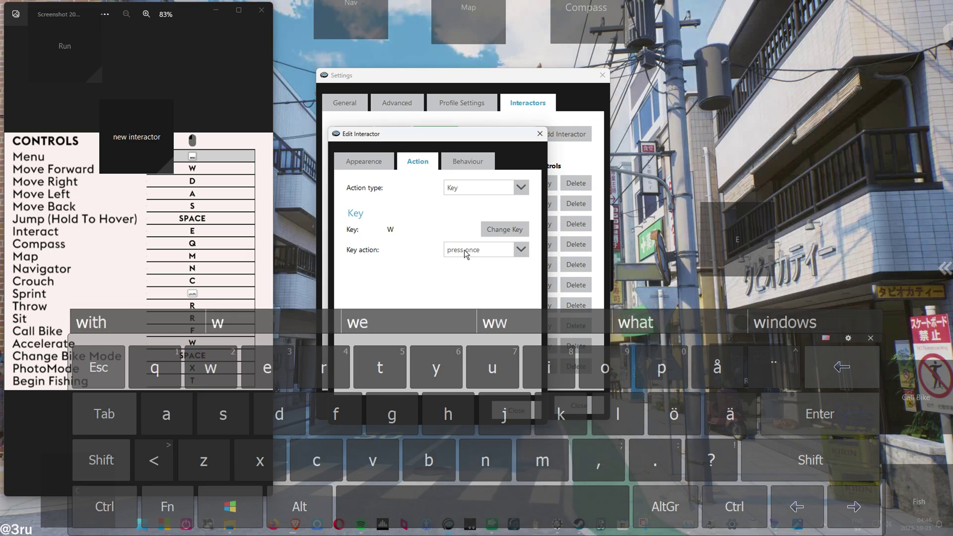
{"action": "left_click", "coordinate": [486, 249]}
{"action": "left_click", "coordinate": [462, 296]}
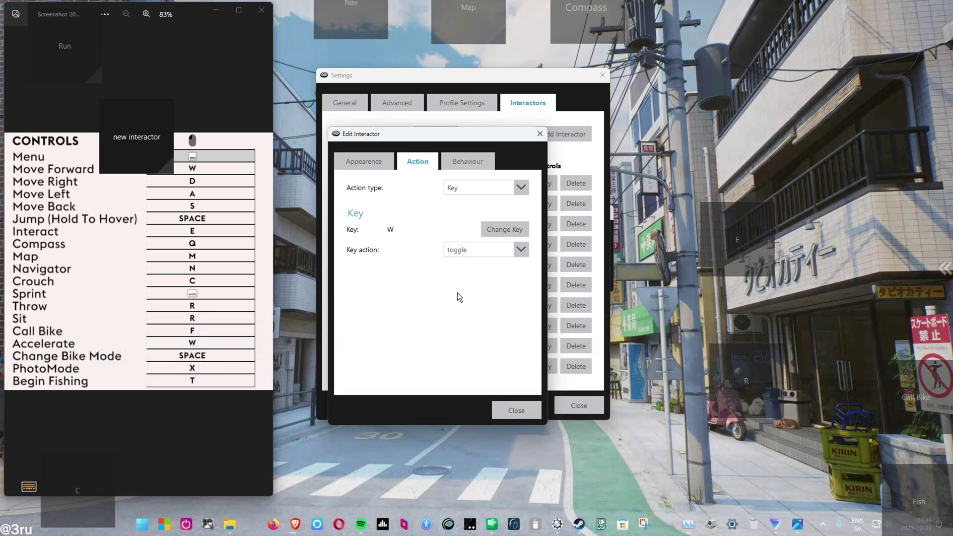
Replace the default label with 'Walk'
{"action": "left_click", "coordinate": [363, 160]}
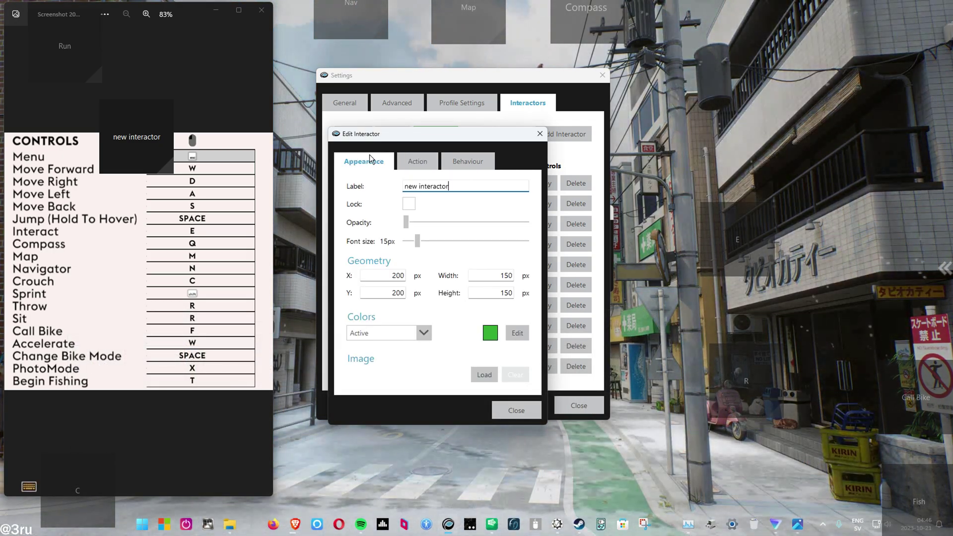
{"action": "left_click", "coordinate": [29, 486]}
{"action": "left_click", "coordinate": [819, 365]}
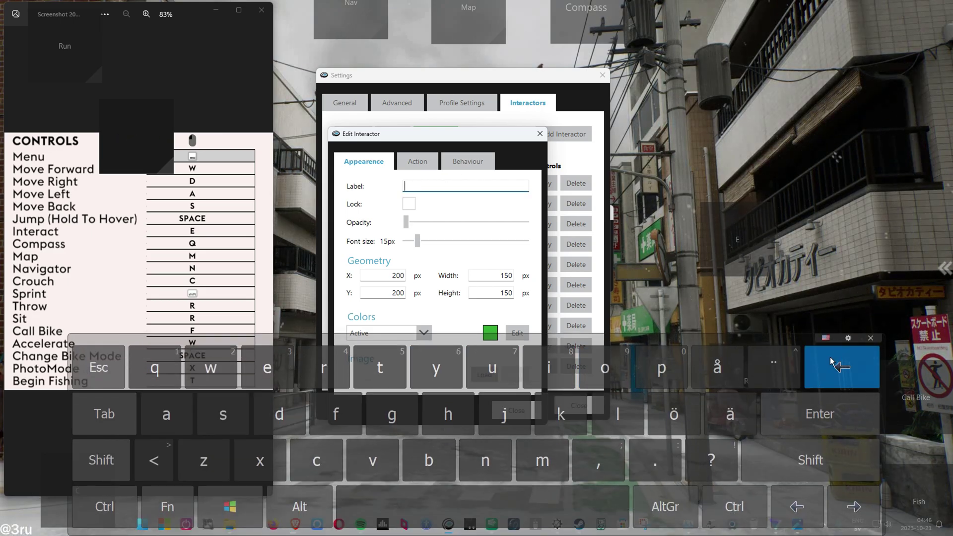
{"action": "left_click", "coordinate": [211, 368]}
{"action": "type", "text": "W"}
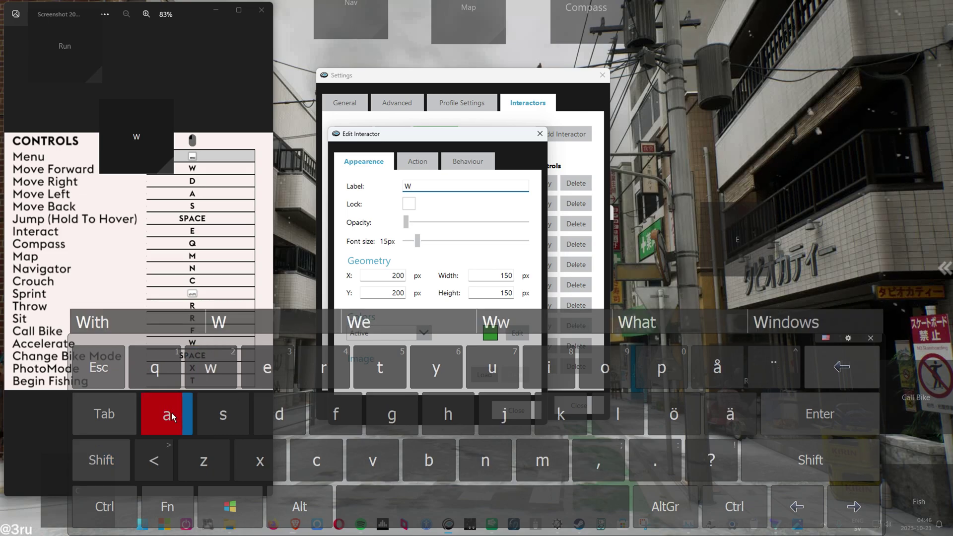
{"action": "left_click", "coordinate": [625, 408]}
{"action": "left_click", "coordinate": [565, 408]}
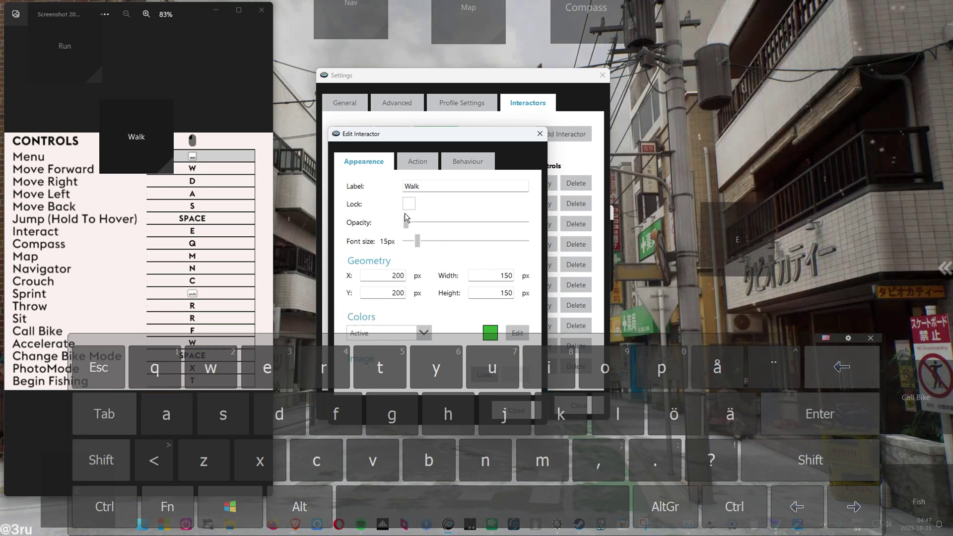
{"action": "left_click", "coordinate": [408, 221]}
Raise Walk's opacity and font size, close the editor, and drag Walk to top centre
{"action": "left_click_drag", "start_coordinate": [408, 221], "coordinate": [456, 222]}
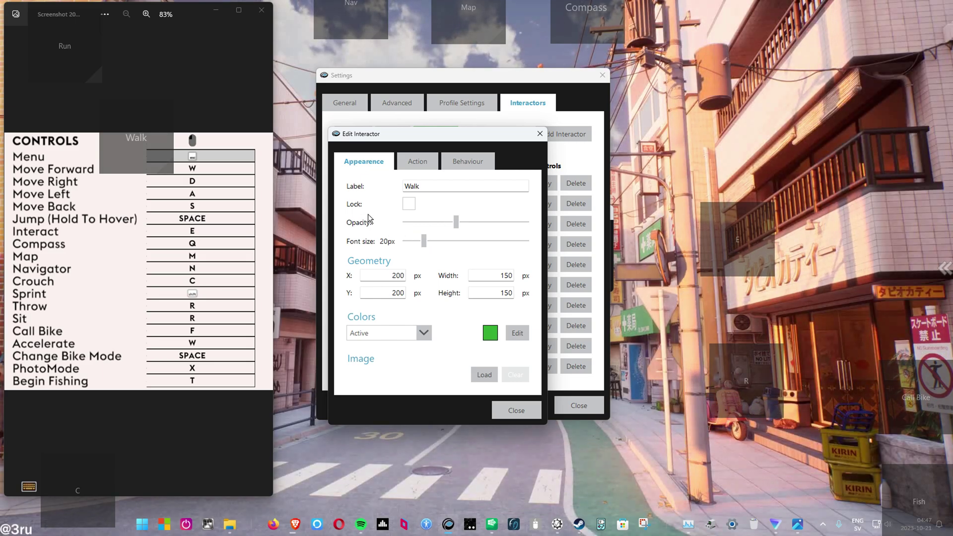
{"action": "left_click_drag", "start_coordinate": [423, 241], "coordinate": [421, 241]}
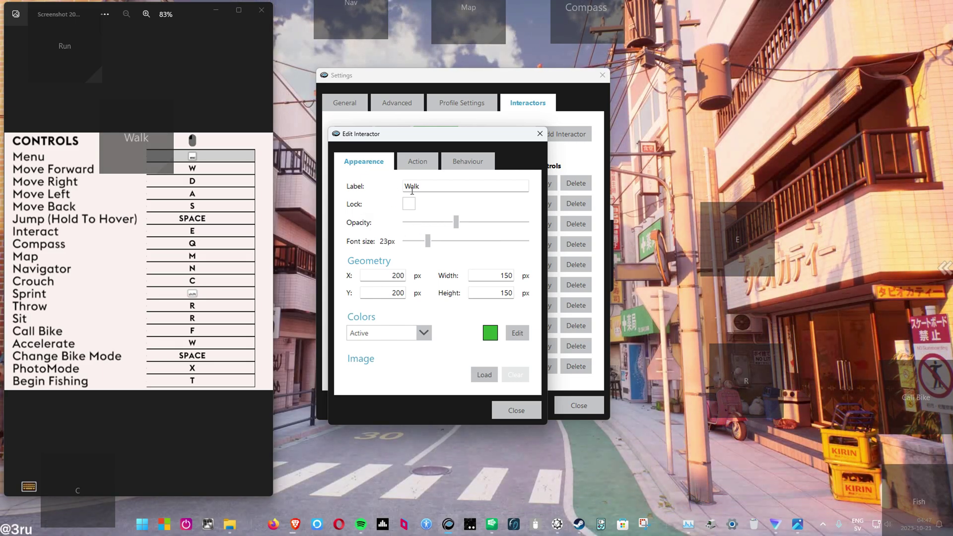
{"action": "left_click", "coordinate": [418, 162]}
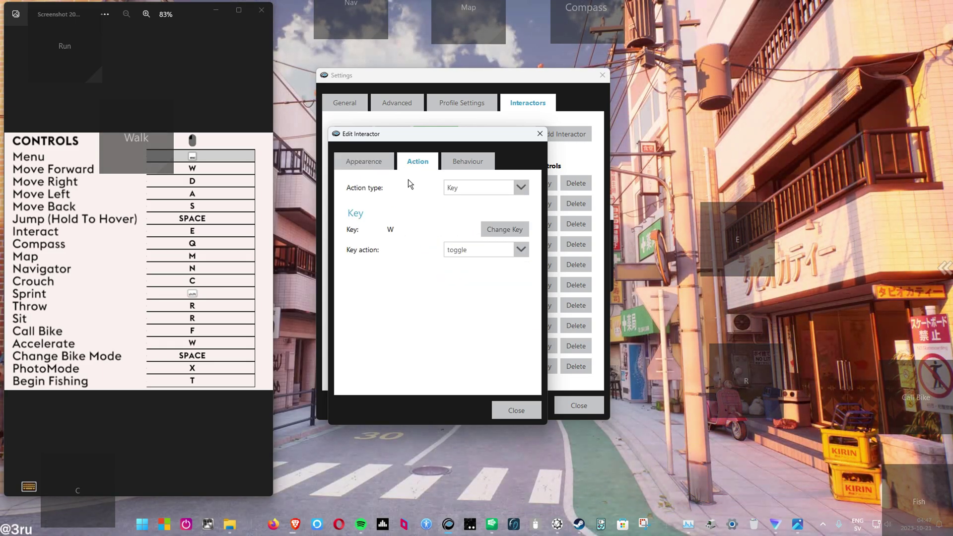
{"action": "left_click", "coordinate": [539, 134]}
{"action": "mouse_move", "coordinate": [157, 140]}
{"action": "left_mouse_down"}
{"action": "mouse_move", "coordinate": [300, 115]}
{"action": "mouse_move", "coordinate": [542, 109]}
{"action": "mouse_move", "coordinate": [520, 93]}
{"action": "left_mouse_up"}
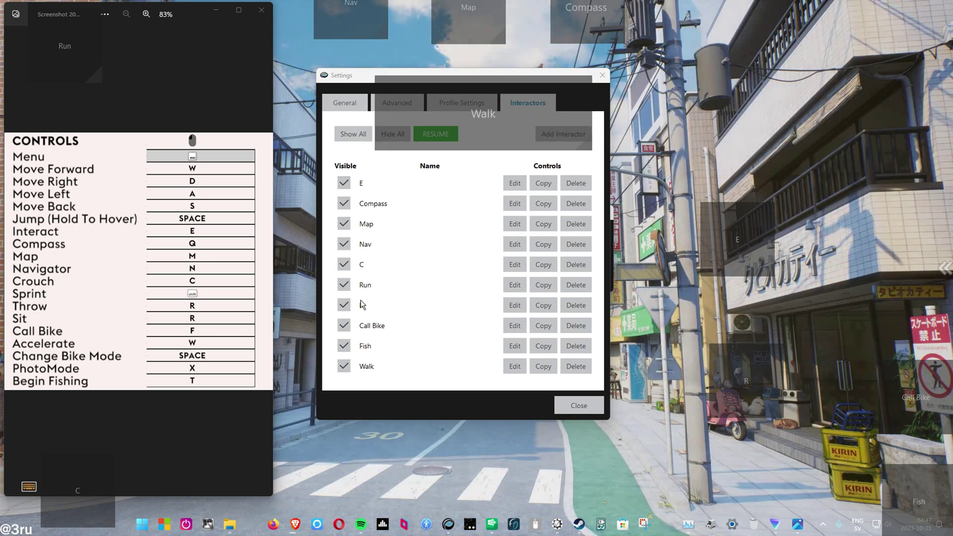
Duplicate Walk and give the copy the S key with a hold action
{"action": "left_click", "coordinate": [543, 366]}
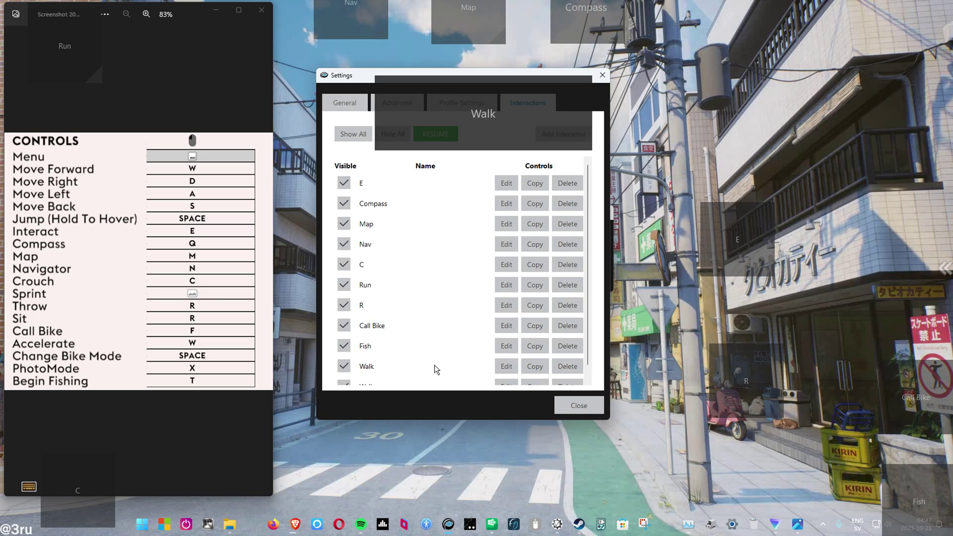
{"action": "left_click", "coordinate": [510, 384]}
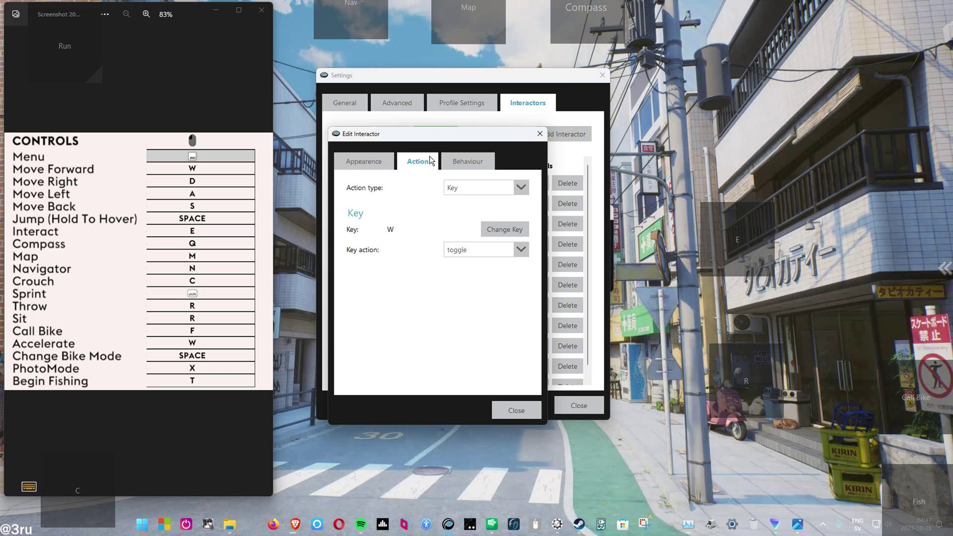
{"action": "left_click", "coordinate": [504, 229]}
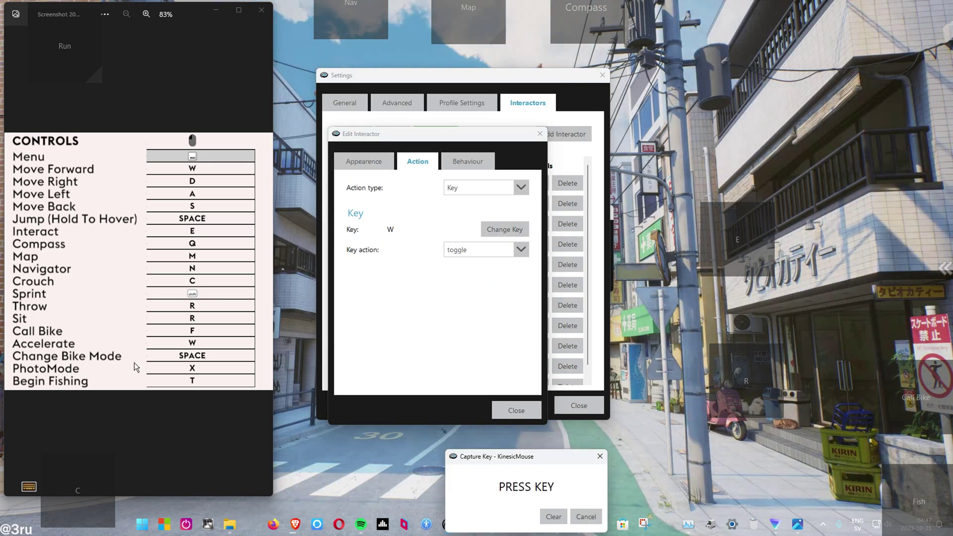
{"action": "left_click", "coordinate": [29, 486]}
{"action": "left_click", "coordinate": [222, 414]}
{"action": "left_click", "coordinate": [459, 253]}
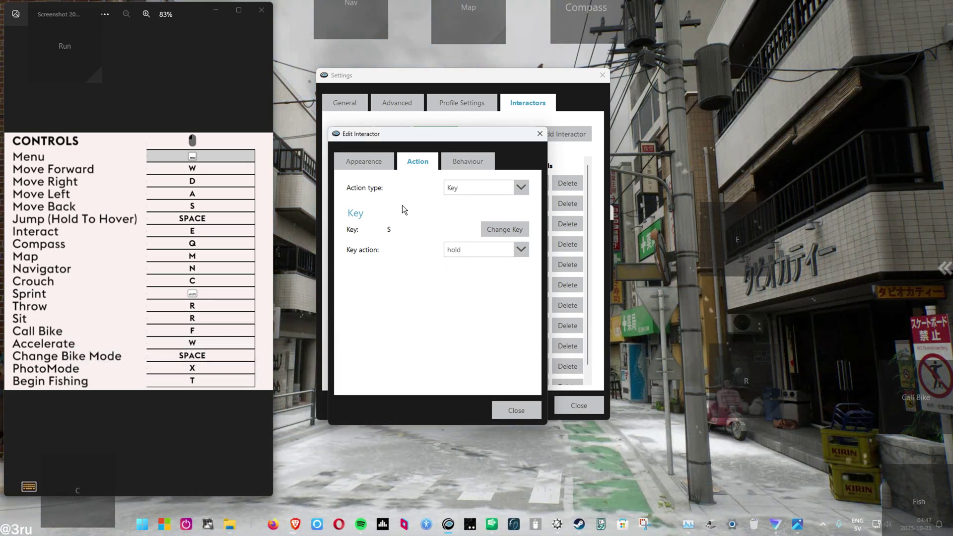
Relabel the copy from 'Walk' to 'Back'
{"action": "left_click", "coordinate": [369, 166]}
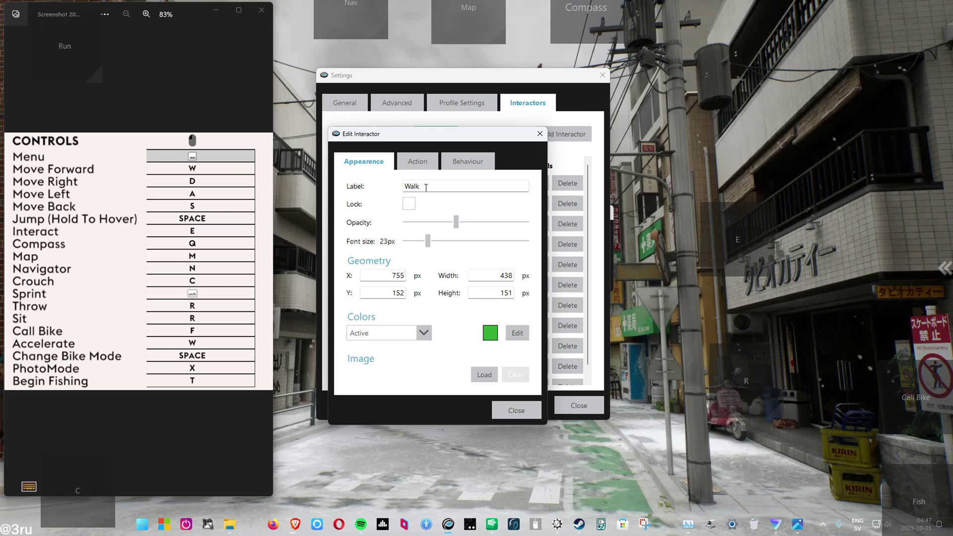
{"action": "left_click", "coordinate": [28, 488]}
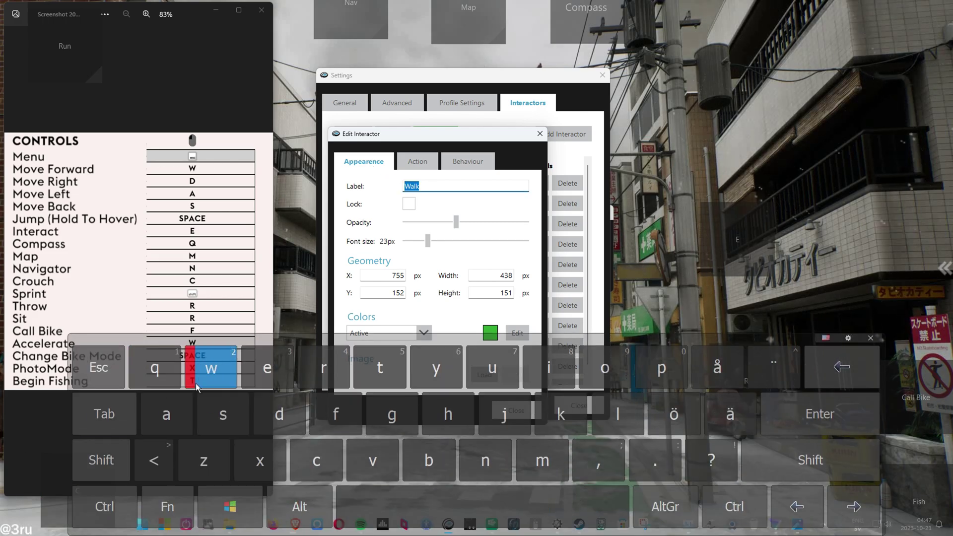
{"action": "type", "text": "G"}
{"action": "left_click", "coordinate": [392, 414]}
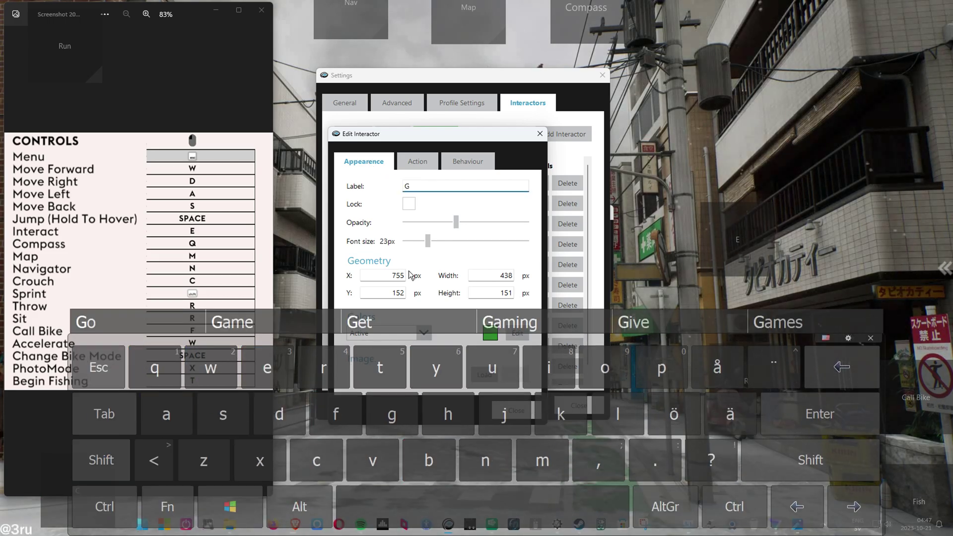
{"action": "left_click", "coordinate": [798, 370]}
{"action": "left_click", "coordinate": [101, 460]}
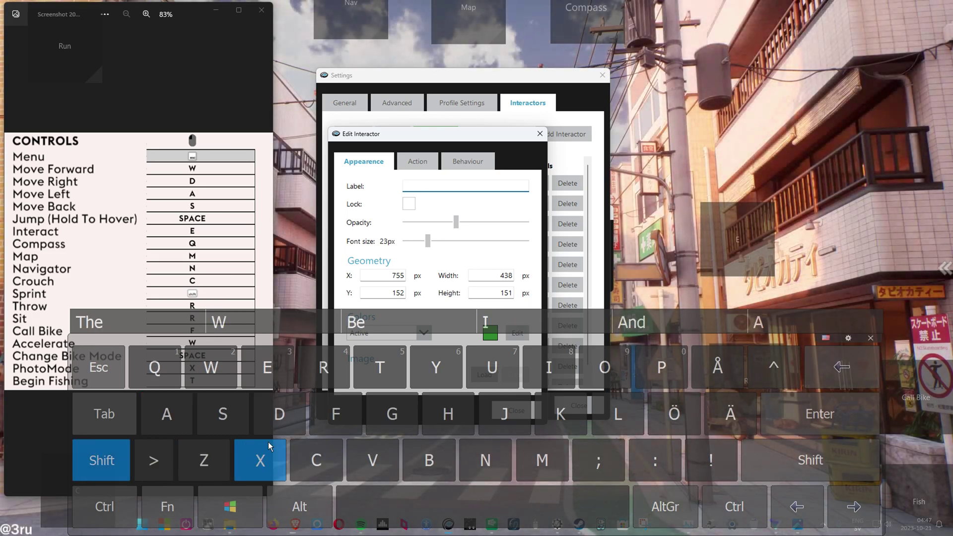
{"action": "left_click", "coordinate": [429, 460]}
{"action": "type", "text": "Bac"}
{"action": "left_click", "coordinate": [167, 413]}
{"action": "left_click", "coordinate": [316, 461]}
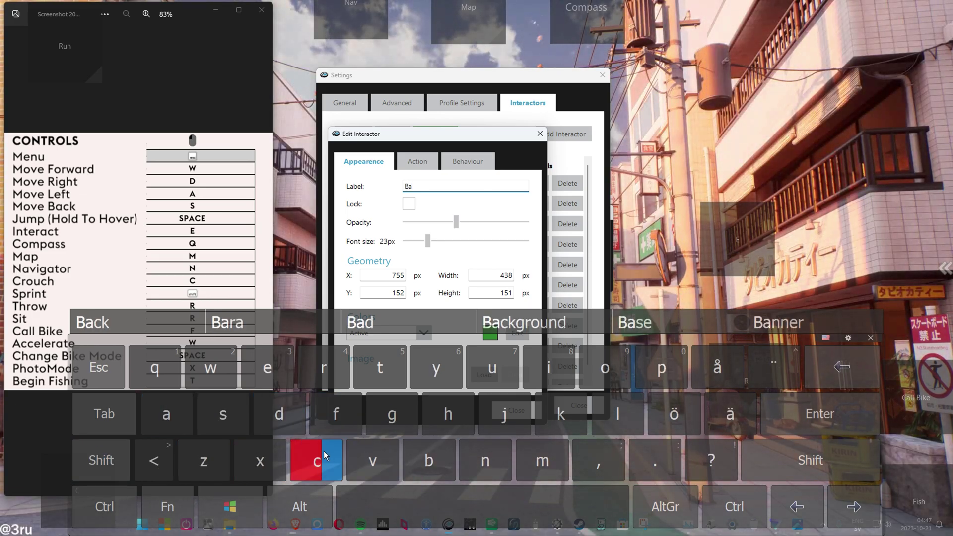
{"action": "left_click", "coordinate": [552, 412]}
{"action": "left_click", "coordinate": [418, 161]}
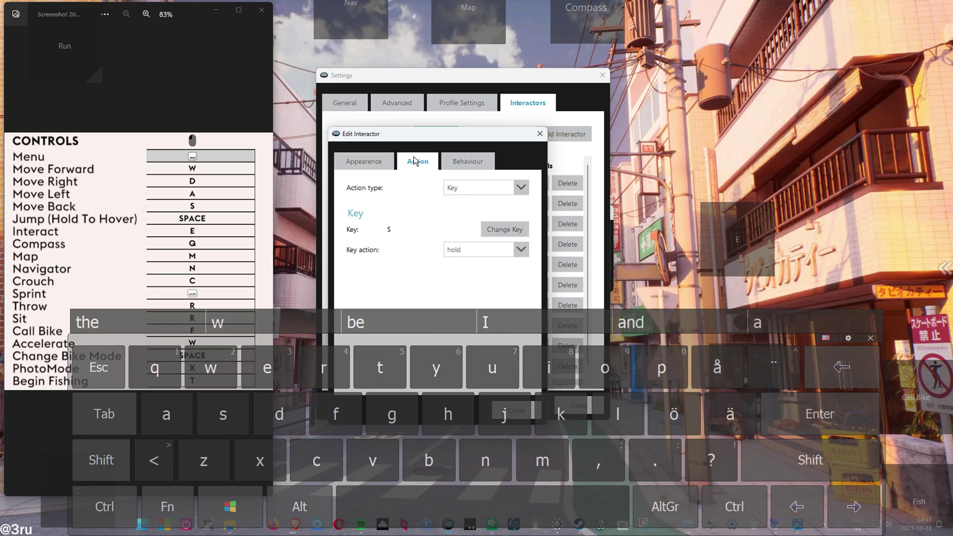
Close the editor, drag Back to bottom centre, and shrink the Walk panel
{"action": "left_click", "coordinate": [539, 134]}
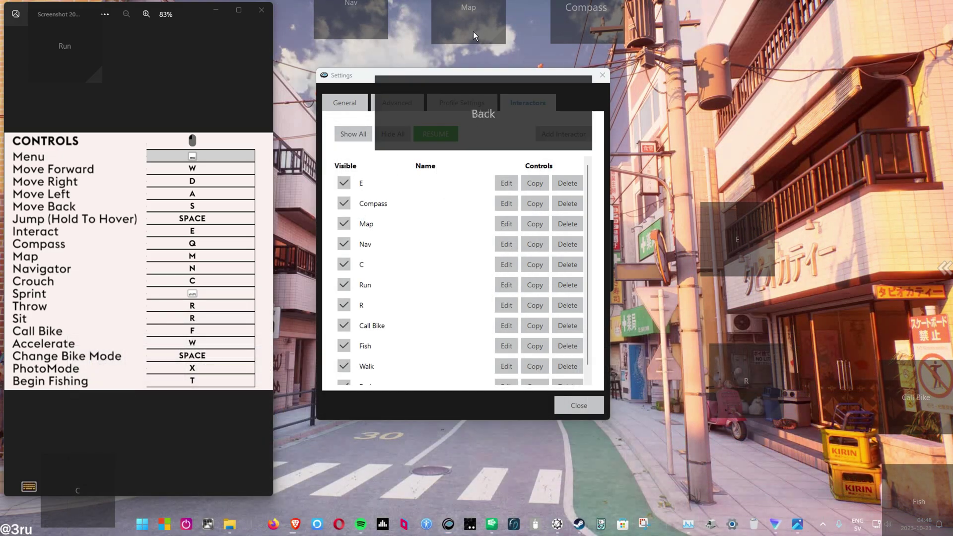
{"action": "mouse_move", "coordinate": [479, 124]}
{"action": "left_mouse_down"}
{"action": "mouse_move", "coordinate": [596, 451]}
{"action": "mouse_move", "coordinate": [512, 519]}
{"action": "left_mouse_up"}
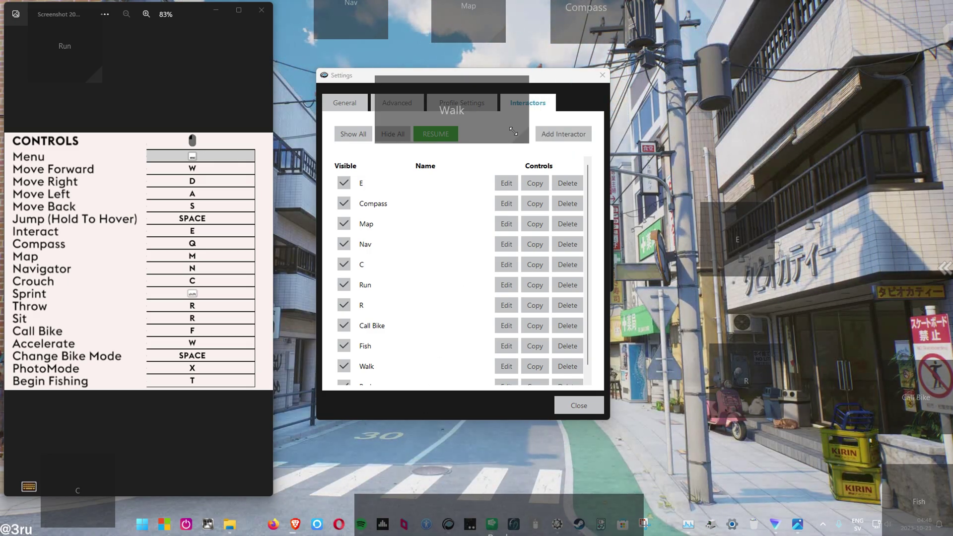
{"action": "mouse_move", "coordinate": [588, 148]}
{"action": "left_mouse_down"}
{"action": "mouse_move", "coordinate": [531, 132]}
{"action": "mouse_move", "coordinate": [543, 142]}
{"action": "left_mouse_up"}
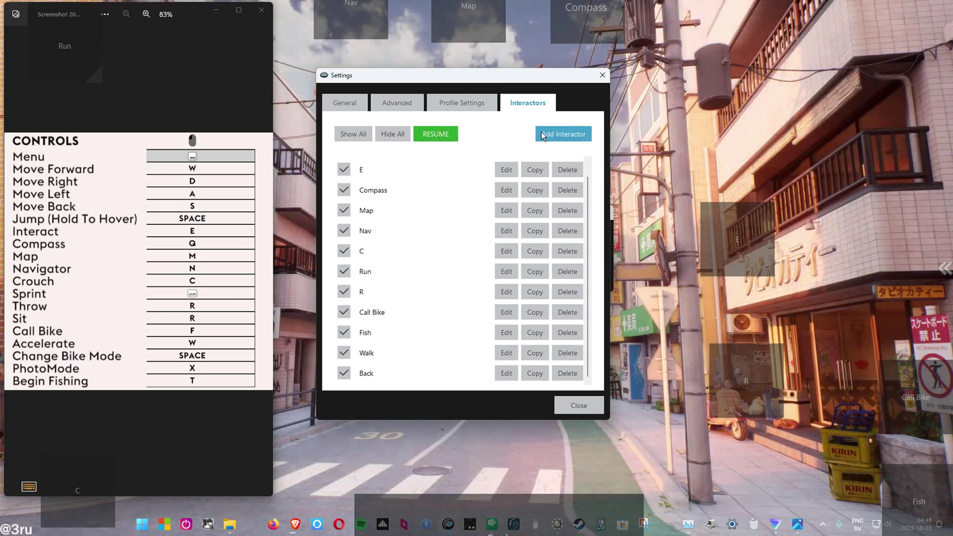
Add a new interactor with a Switch Profile action targeting the 'Sable bike' profile
{"action": "left_click", "coordinate": [564, 134]}
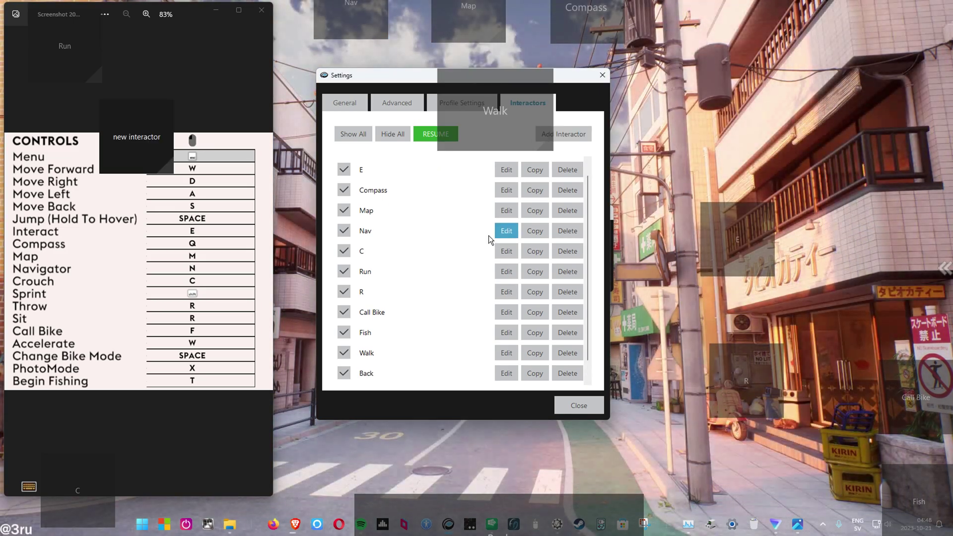
{"action": "scroll", "coordinate": [461, 298], "scroll_direction": "down", "scroll_amount": 2}
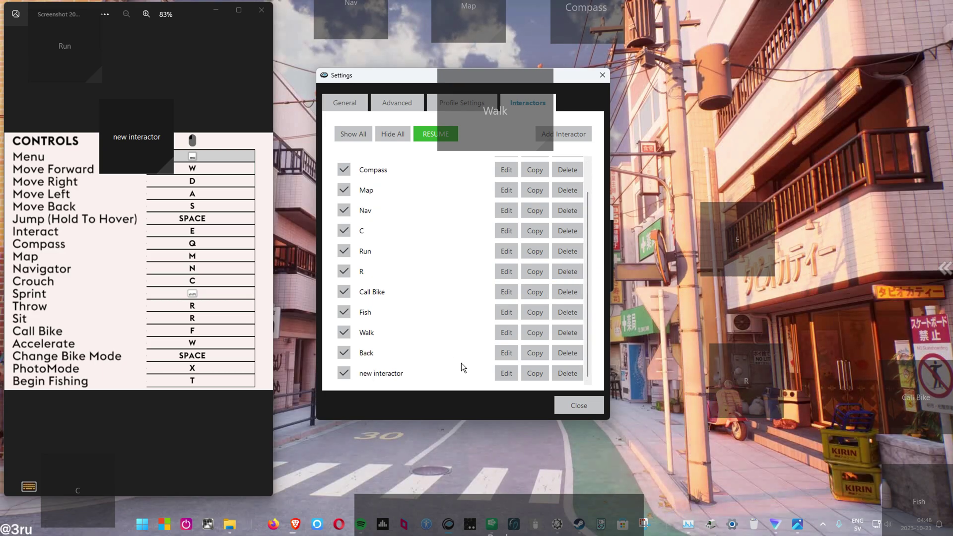
{"action": "left_click", "coordinate": [506, 373]}
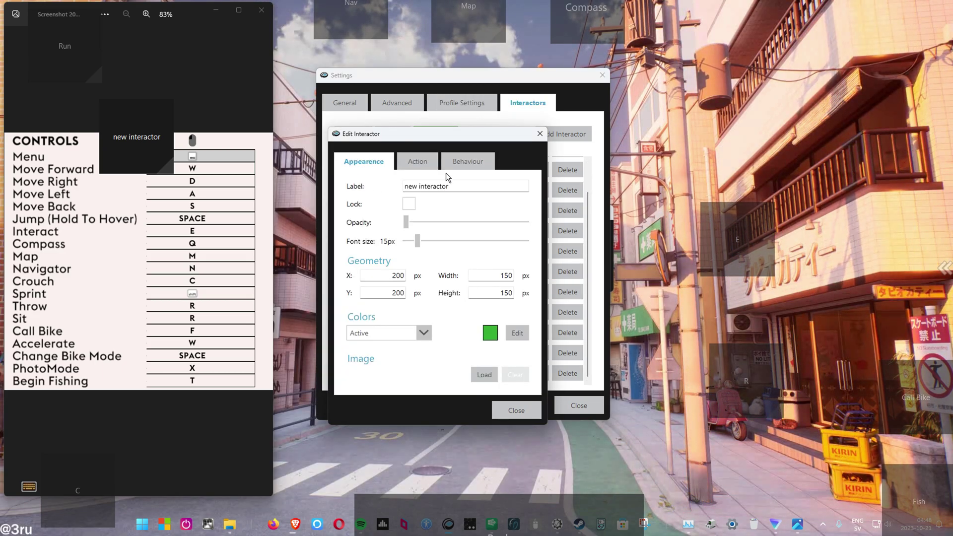
{"action": "left_click", "coordinate": [417, 161]}
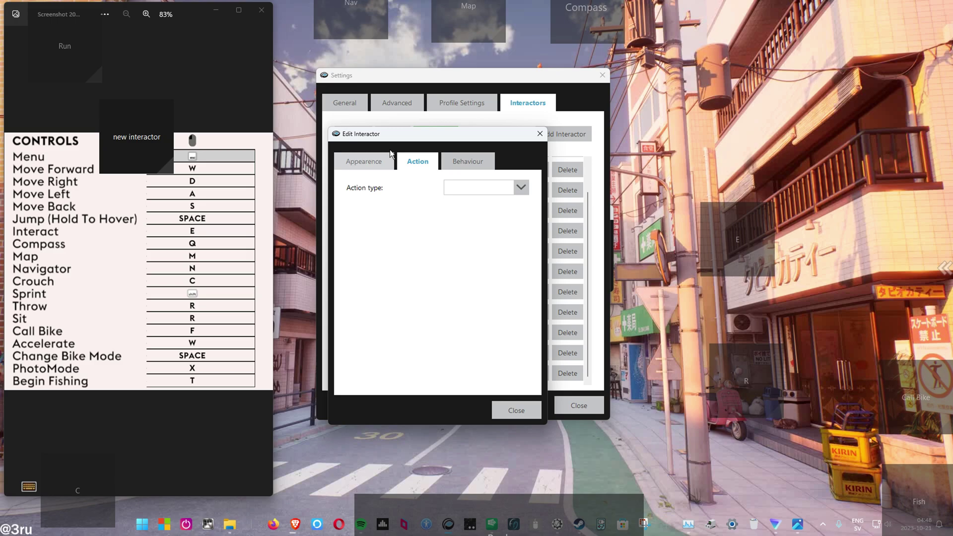
{"action": "left_click", "coordinate": [473, 190]}
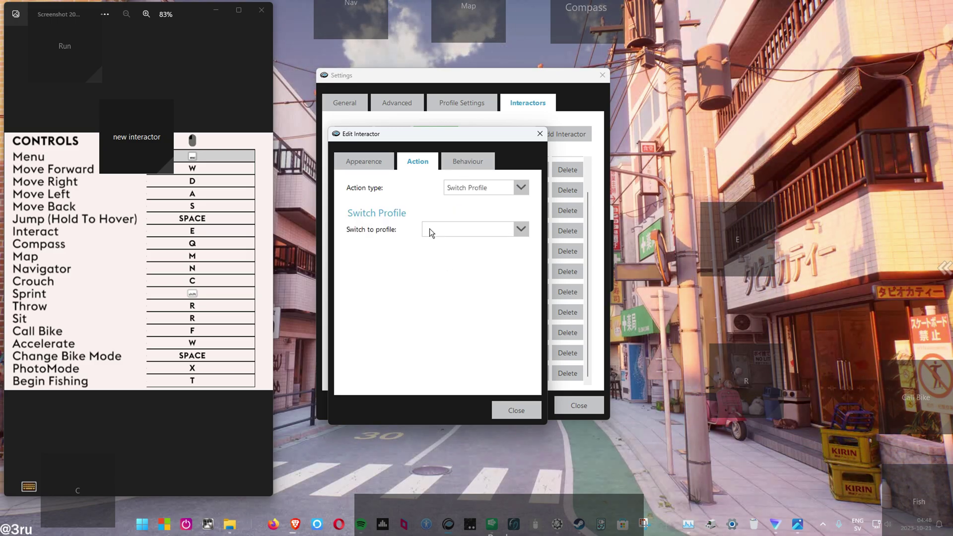
{"action": "left_click", "coordinate": [429, 229]}
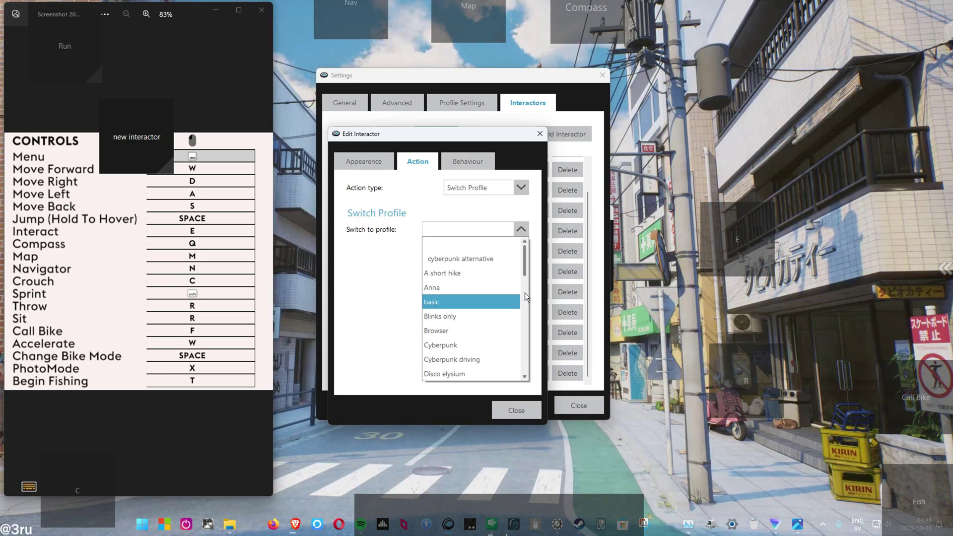
{"action": "left_click_drag", "start_coordinate": [525, 253], "coordinate": [526, 313]}
{"action": "left_click", "coordinate": [447, 330]}
{"action": "left_click", "coordinate": [490, 231]}
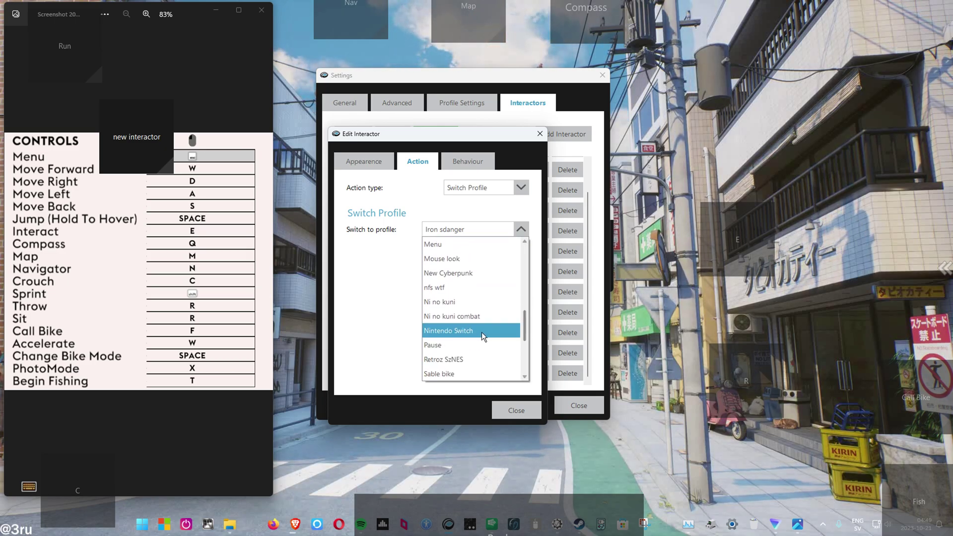
{"action": "left_click", "coordinate": [440, 370]}
Rename the new interactor's label to 'Bike Mode'
{"action": "left_click", "coordinate": [373, 163]}
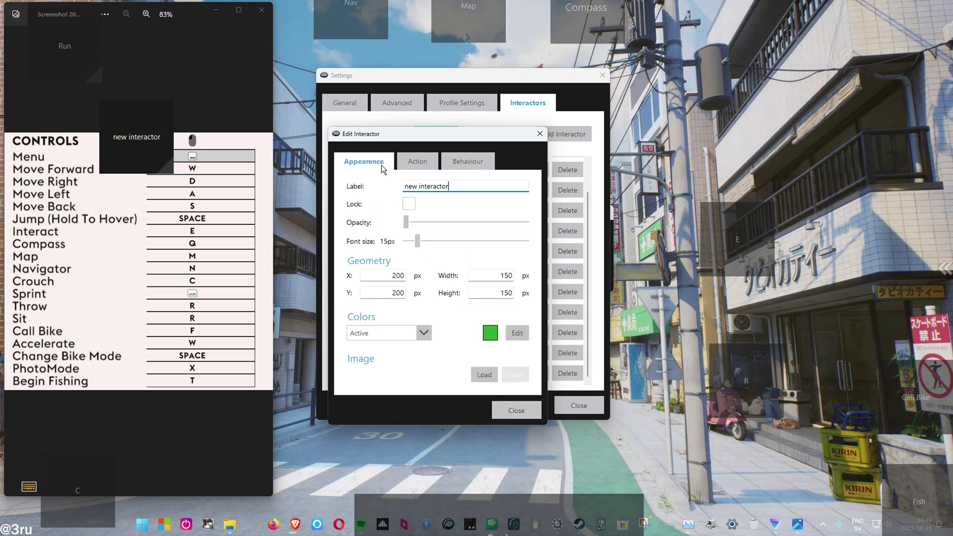
{"action": "double_click", "coordinate": [431, 186]}
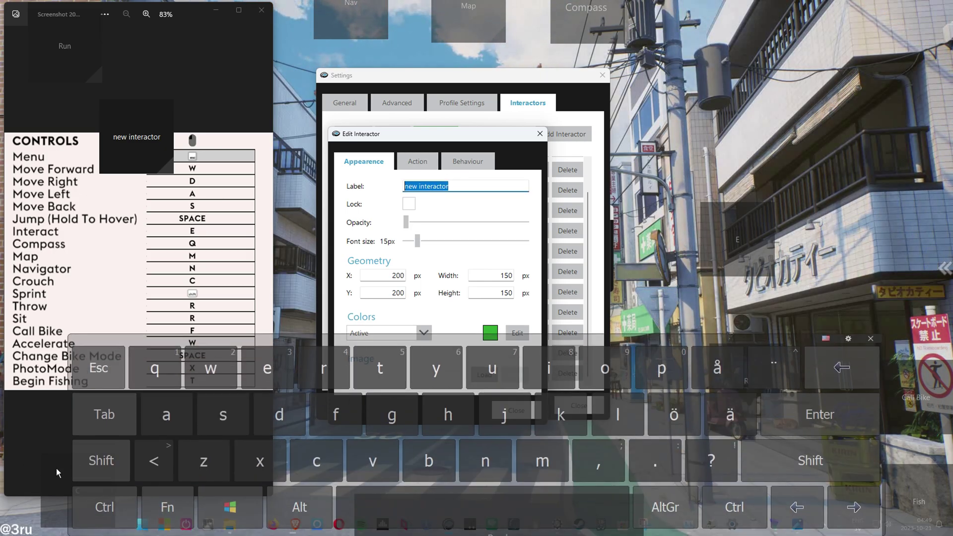
{"action": "left_click", "coordinate": [101, 461]}
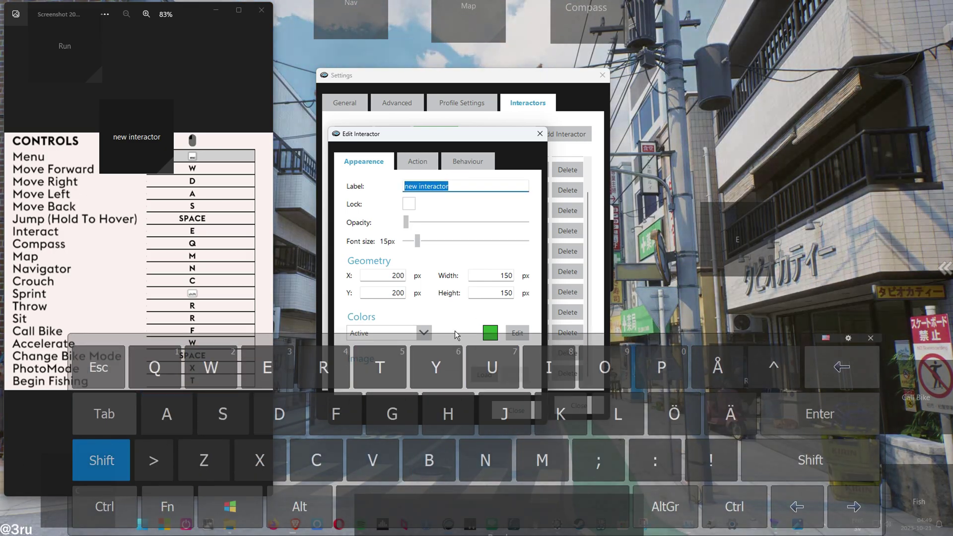
{"action": "left_click", "coordinate": [430, 460]}
{"action": "type", "text": "Bik"}
{"action": "left_click", "coordinate": [548, 367]}
{"action": "left_click", "coordinate": [560, 414]}
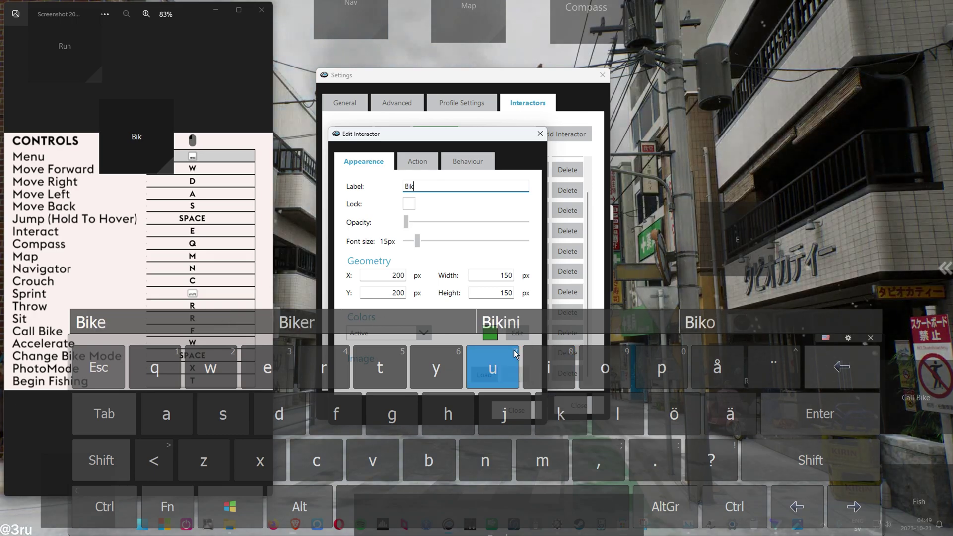
{"action": "left_click", "coordinate": [90, 322]}
{"action": "left_click", "coordinate": [101, 460]}
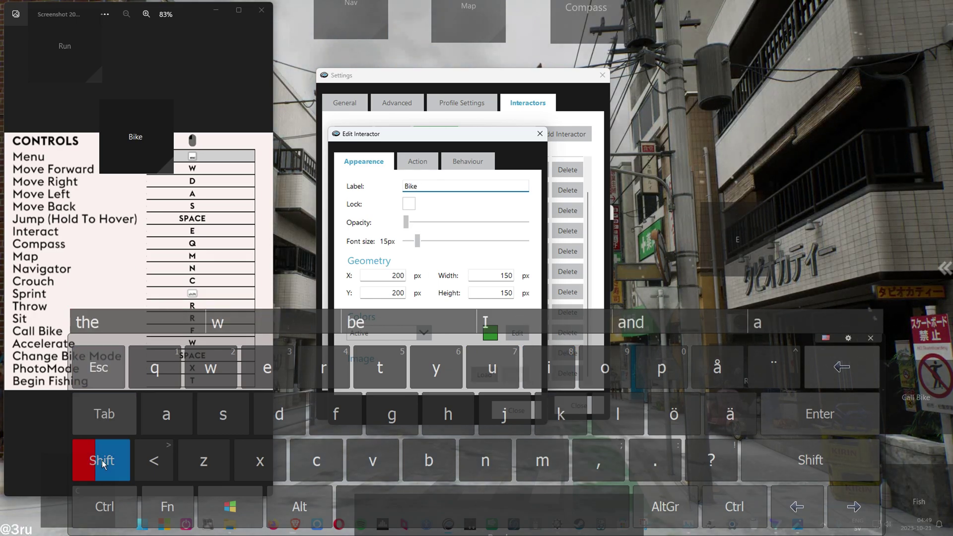
{"action": "left_click", "coordinate": [542, 461]}
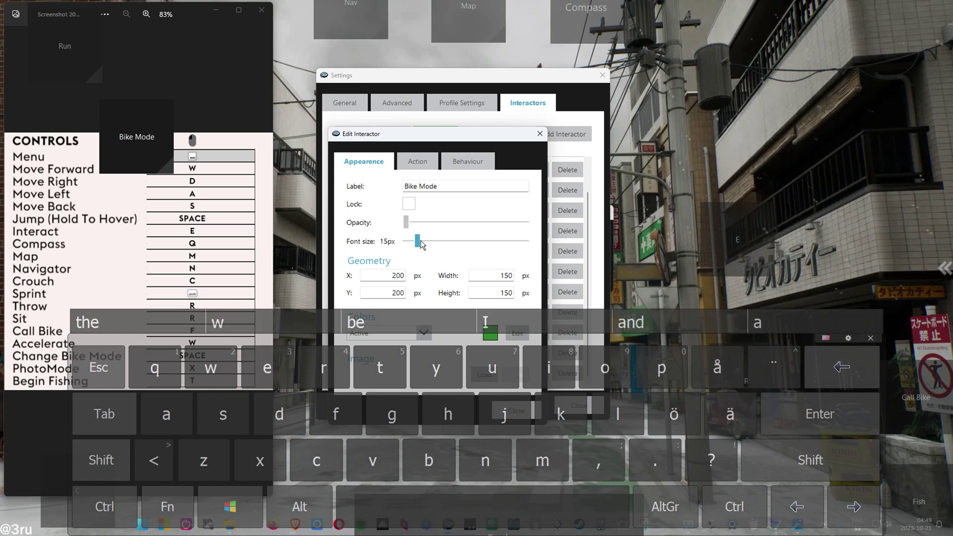
Enlarge Bike Mode's font, review its Behaviour settings, and drag it to the top-right
{"action": "left_click_drag", "start_coordinate": [418, 241], "coordinate": [458, 223]}
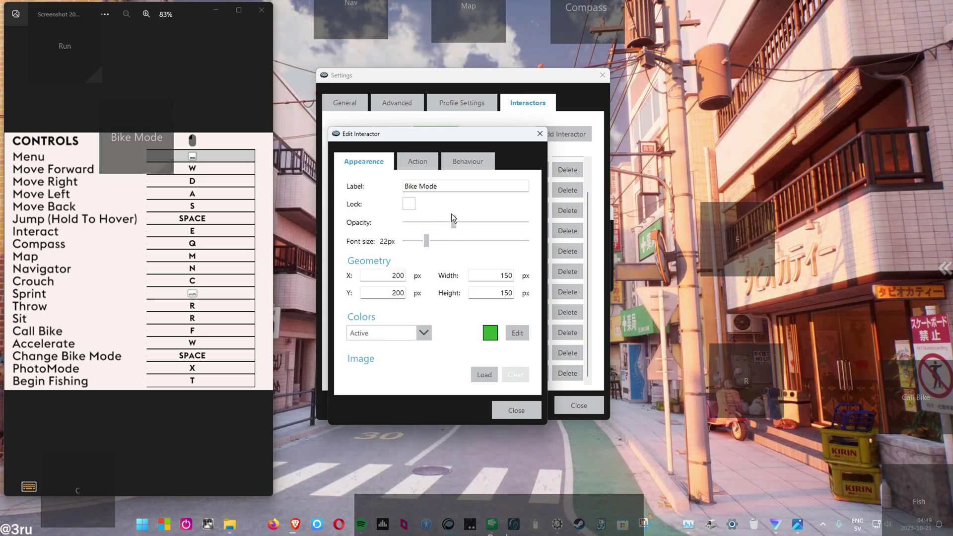
{"action": "left_click", "coordinate": [461, 161]}
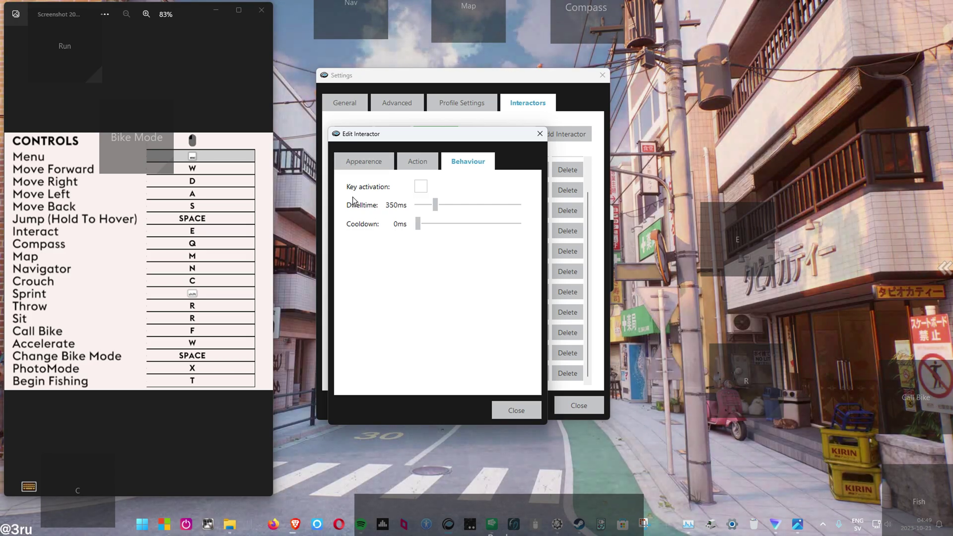
{"action": "left_click_drag", "start_coordinate": [666, 45], "coordinate": [883, 47]}
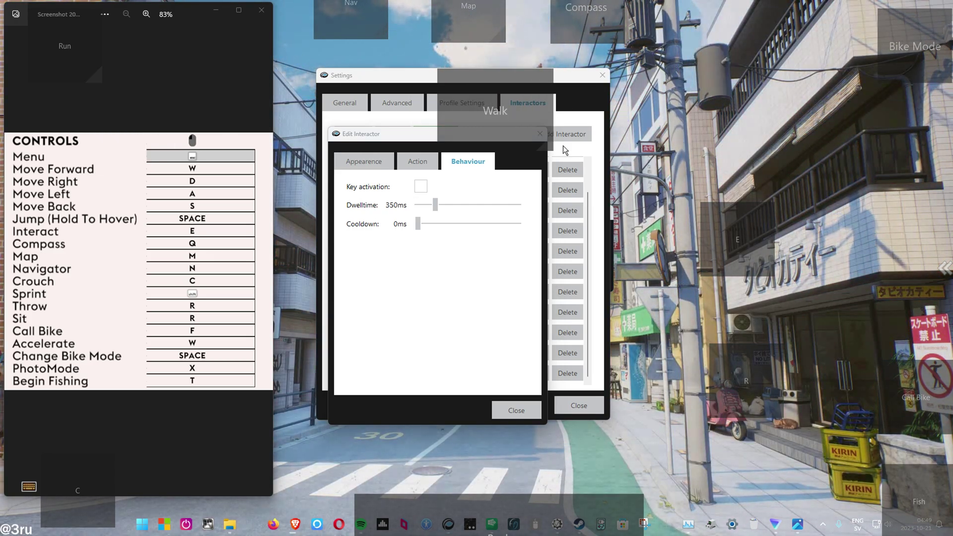
Close the Bike Mode editor and shorten the Walk interactor's dwell time
{"action": "left_click", "coordinate": [416, 161]}
{"action": "left_click", "coordinate": [511, 406]}
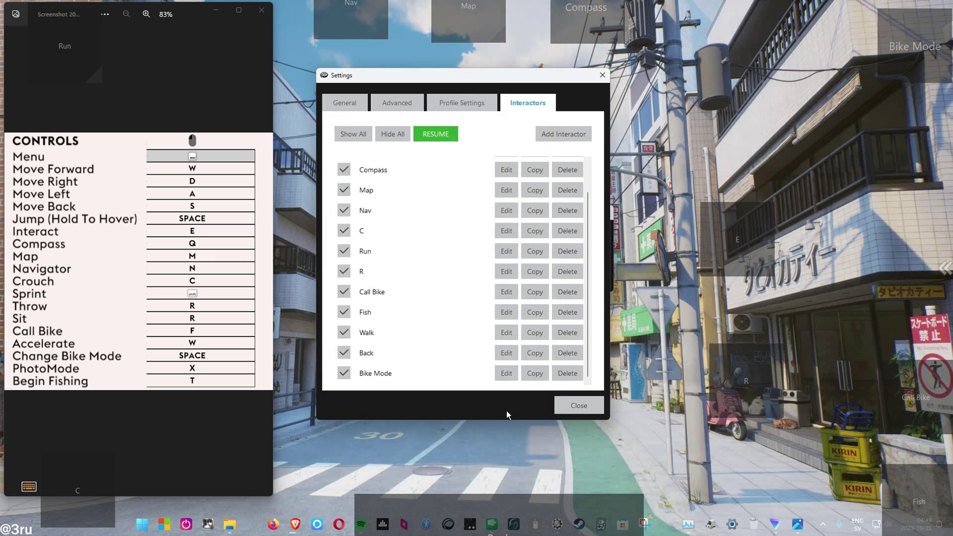
{"action": "left_click", "coordinate": [506, 332]}
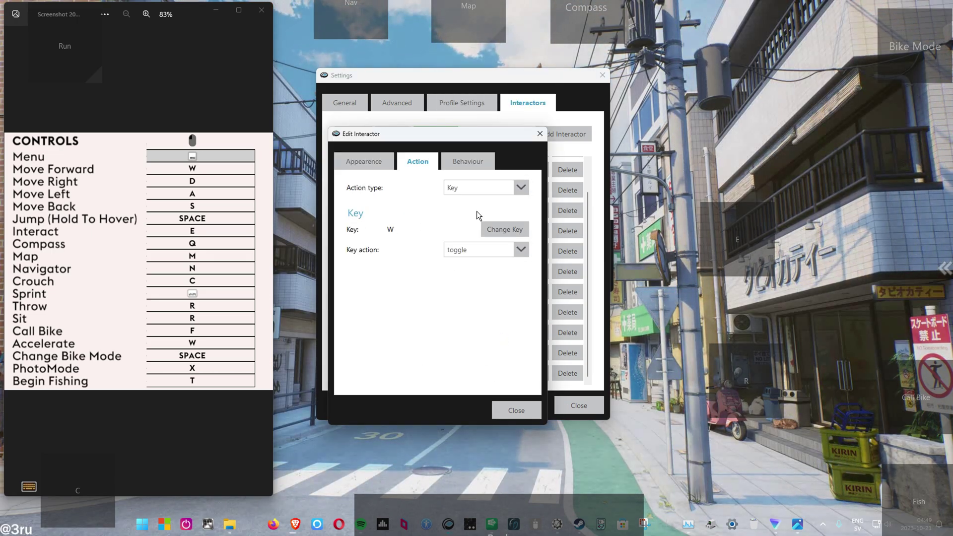
{"action": "left_click", "coordinate": [467, 161]}
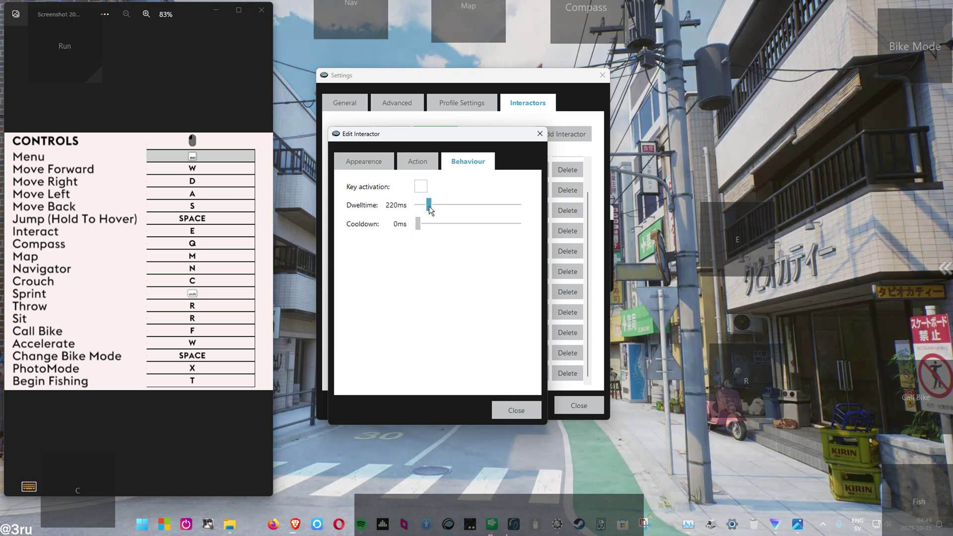
{"action": "left_click_drag", "start_coordinate": [427, 205], "coordinate": [424, 205]}
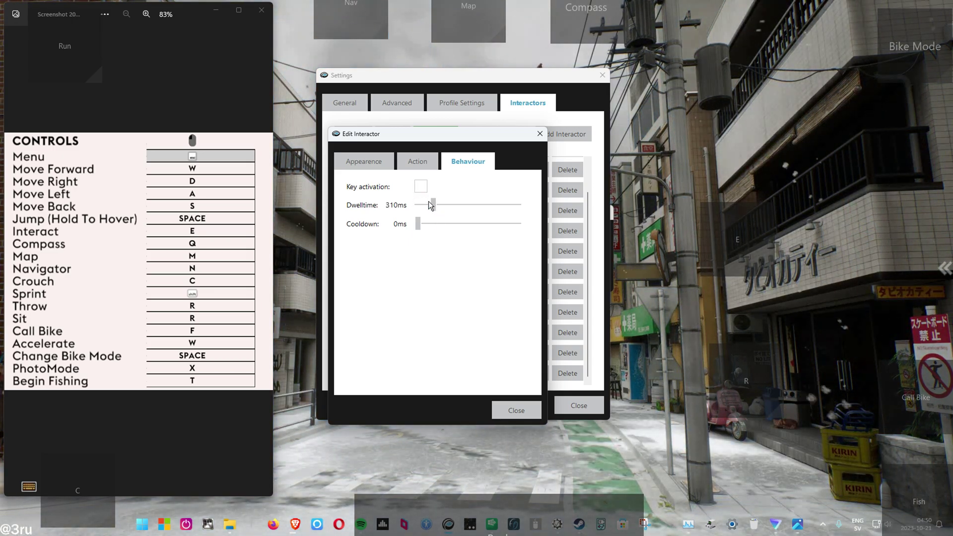
{"action": "left_click_drag", "start_coordinate": [431, 205], "coordinate": [425, 205]}
{"action": "left_click", "coordinate": [502, 408]}
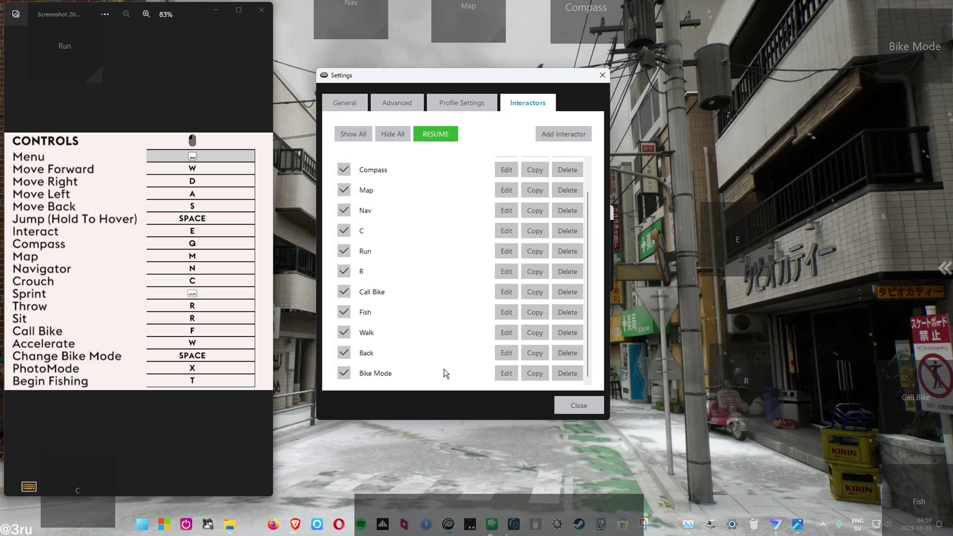
Set the Back interactor's dwell time to 100 ms and pause the interactors
{"action": "left_click", "coordinate": [495, 353]}
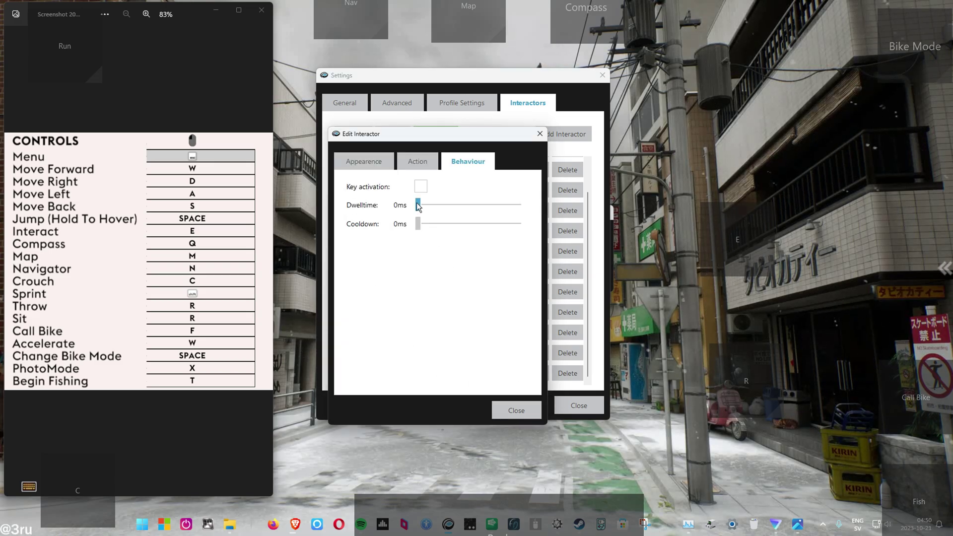
{"action": "left_click_drag", "start_coordinate": [425, 205], "coordinate": [422, 205]}
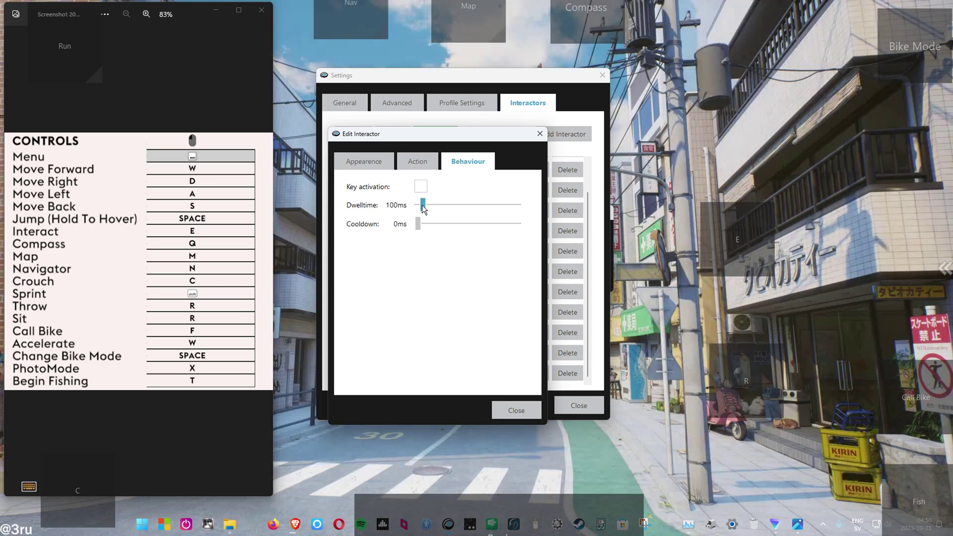
{"action": "left_click", "coordinate": [503, 406]}
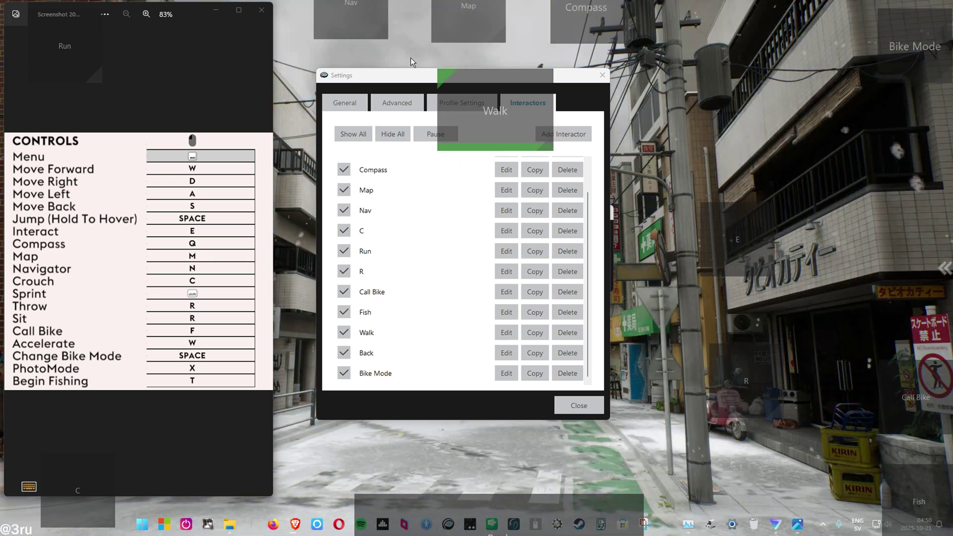
{"action": "left_click", "coordinate": [419, 131]}
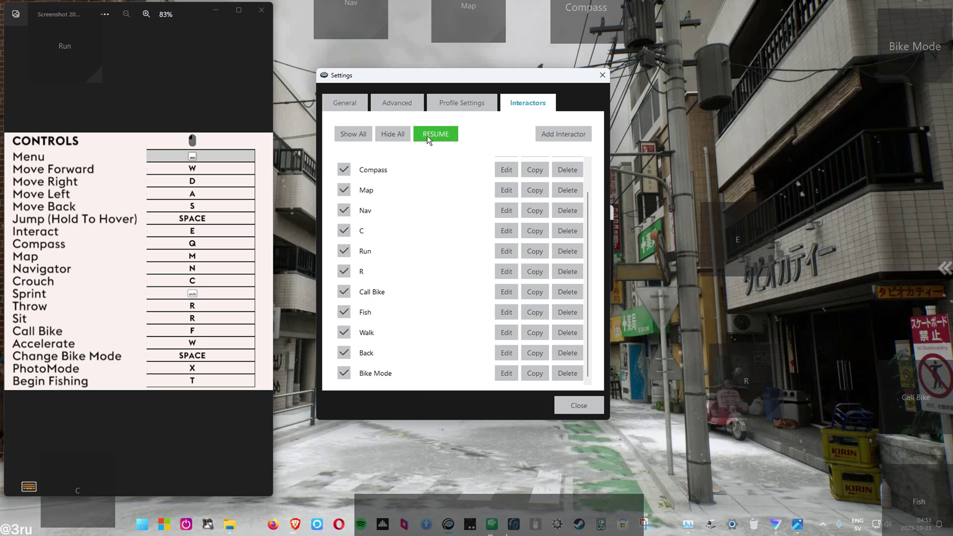
Toggle Resume/Pause and add a single 'new interactor' to the empty list
{"action": "left_click", "coordinate": [427, 135]}
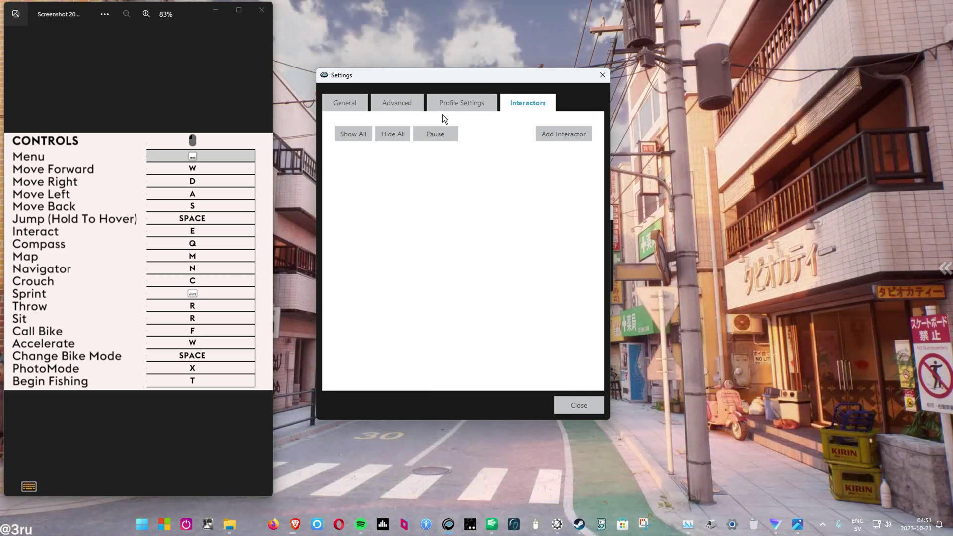
{"action": "left_click", "coordinate": [435, 134]}
{"action": "left_click", "coordinate": [562, 134]}
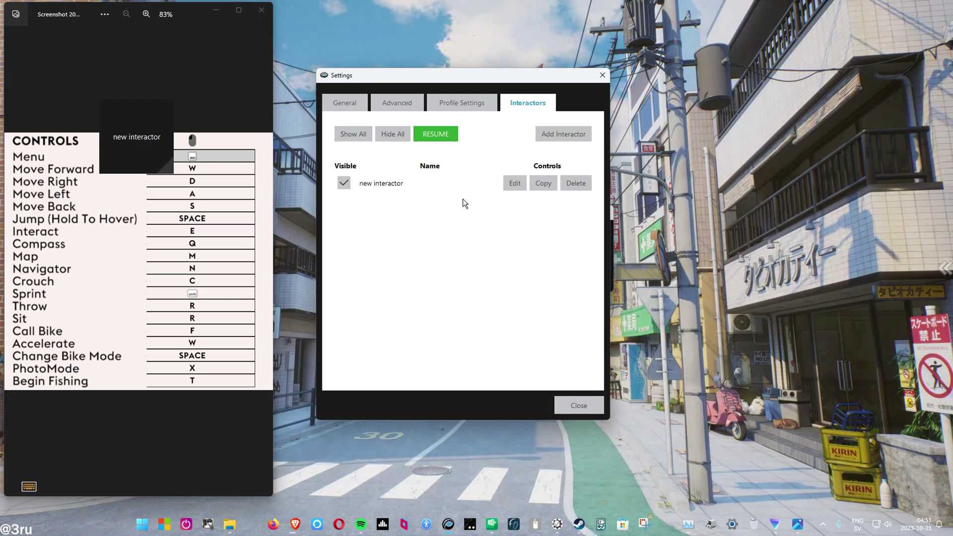
Assign W as the new interactor's key and set how it gets pressed
{"action": "left_click", "coordinate": [515, 184]}
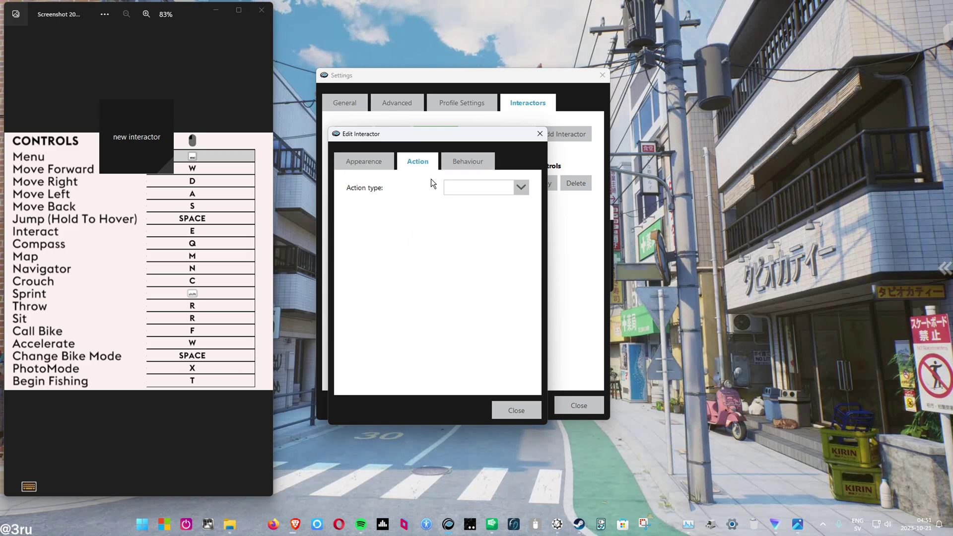
{"action": "left_click", "coordinate": [505, 230]}
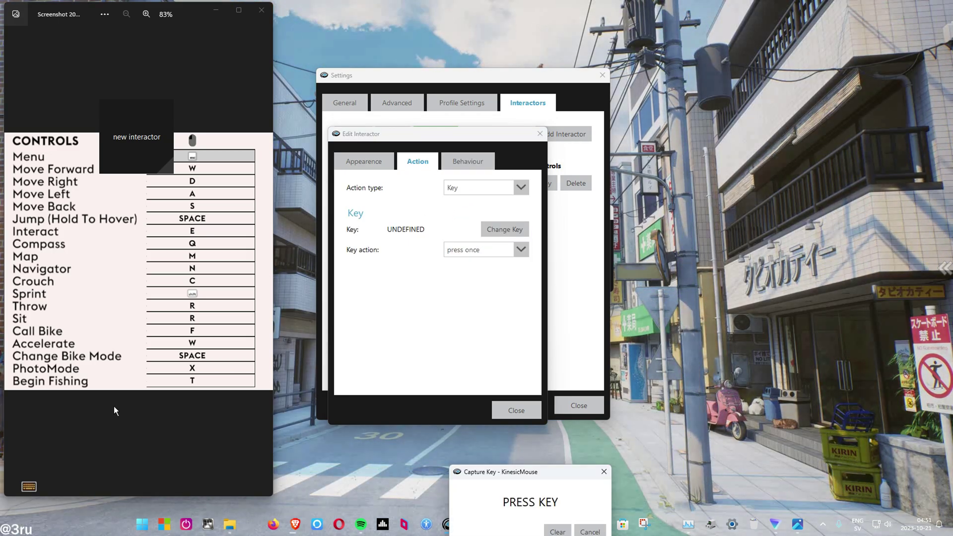
{"action": "left_click", "coordinate": [28, 485]}
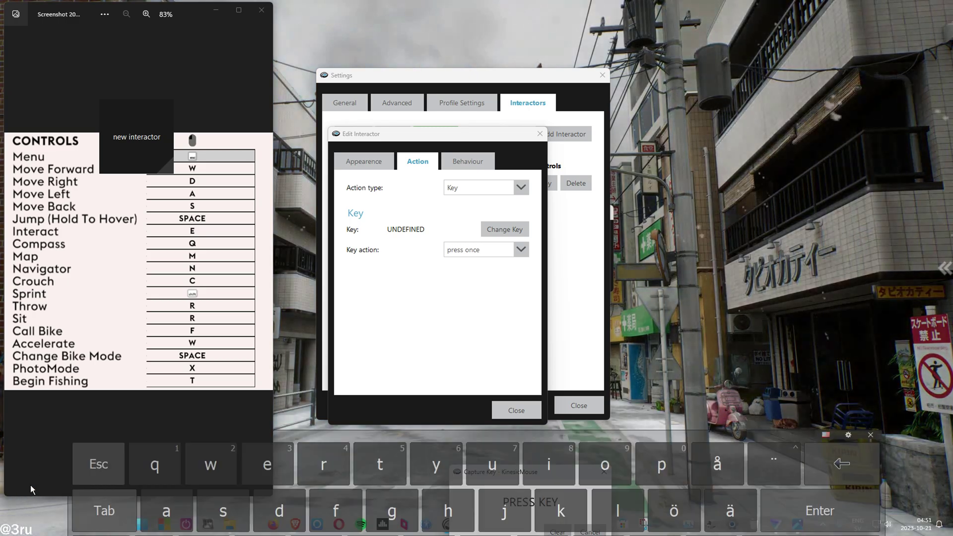
{"action": "left_click", "coordinate": [210, 368]}
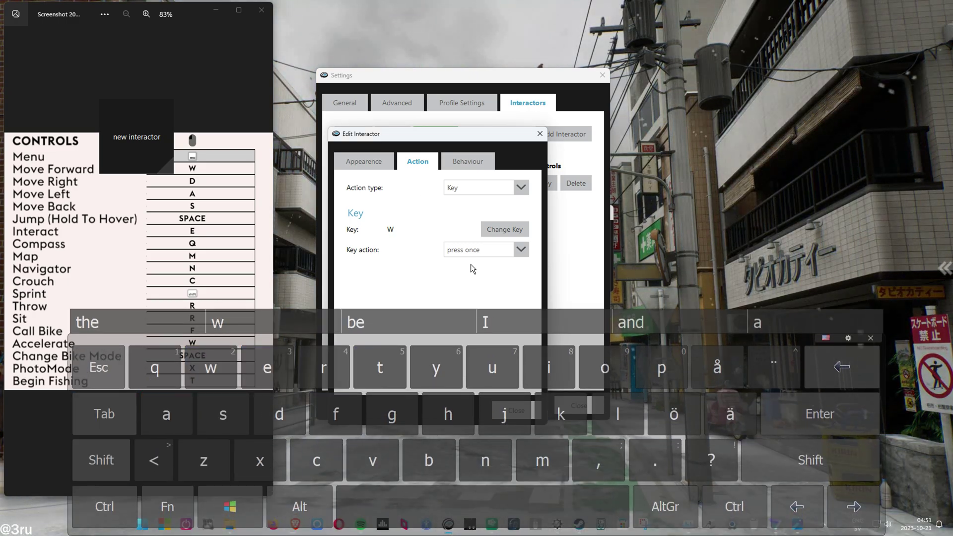
{"action": "left_click", "coordinate": [481, 250]}
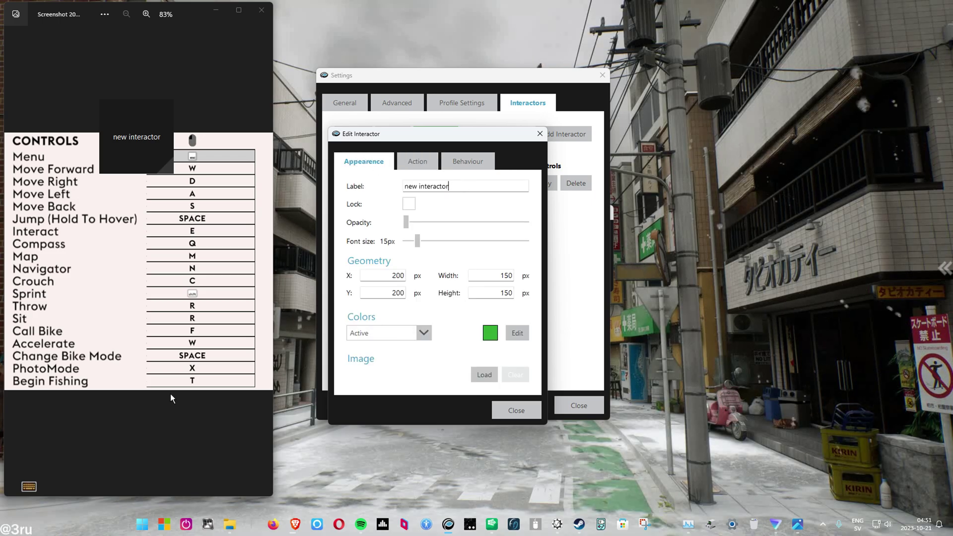
{"action": "left_click", "coordinate": [29, 488]}
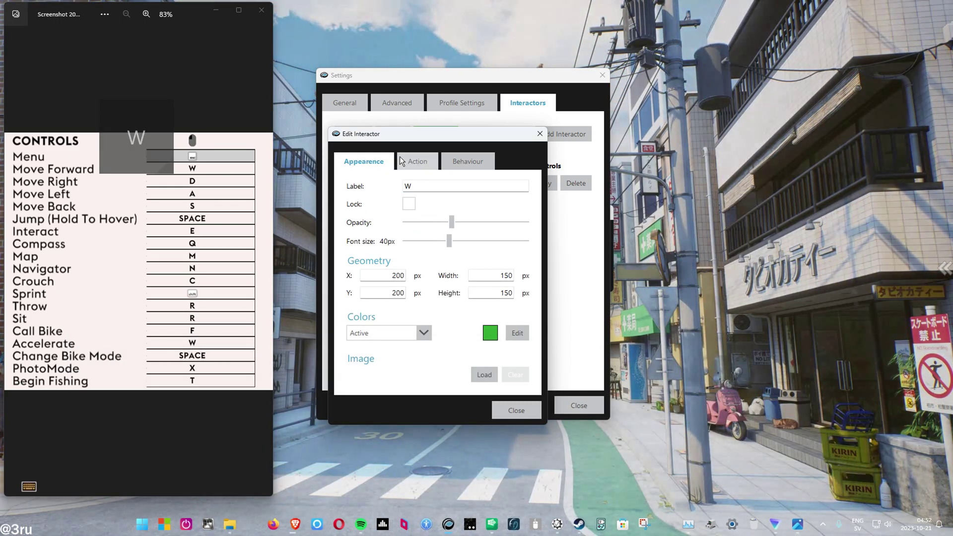
{"action": "left_click", "coordinate": [408, 162]}
{"action": "left_click", "coordinate": [372, 162]}
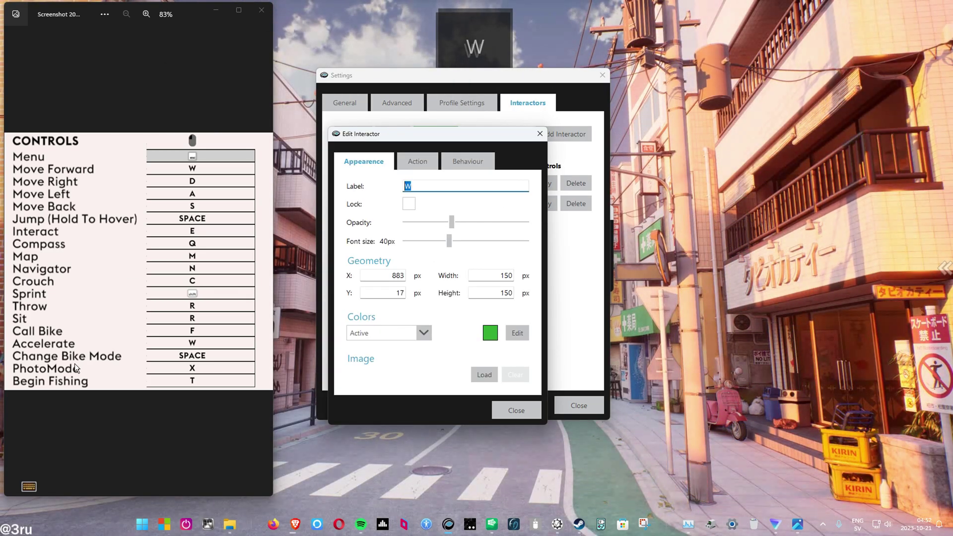
Label the interactor W, duplicate it, and relabel the copy S
{"action": "left_click", "coordinate": [28, 487]}
{"action": "left_click", "coordinate": [428, 459]}
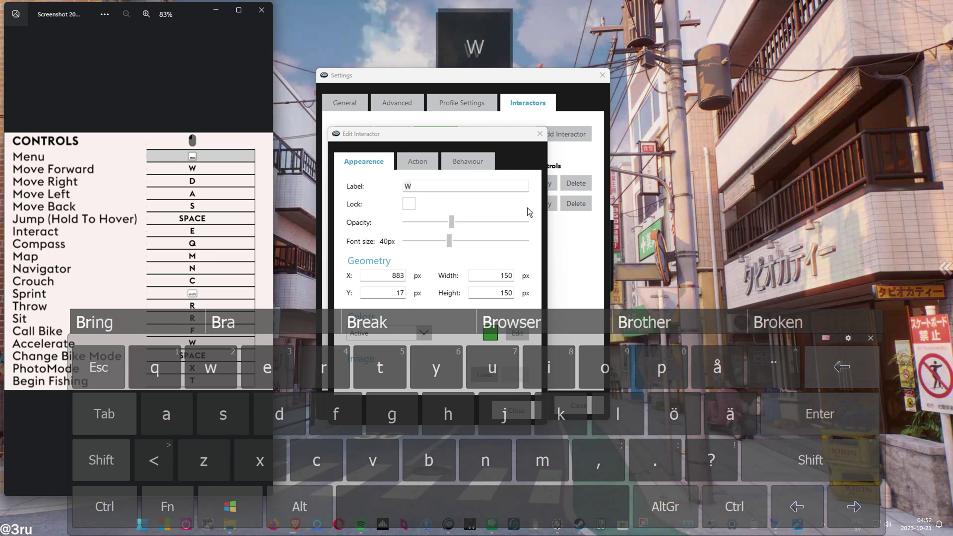
{"action": "left_click", "coordinate": [28, 486]}
{"action": "left_click", "coordinate": [29, 487]}
{"action": "left_click", "coordinate": [841, 368]}
{"action": "left_click", "coordinate": [102, 460]}
{"action": "left_click", "coordinate": [223, 414]}
{"action": "type", "text": "S"}
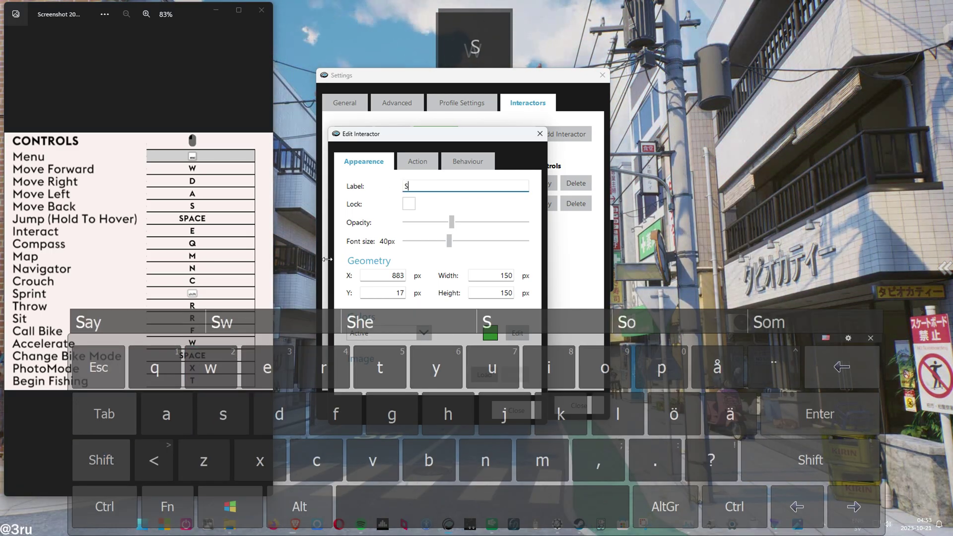
Make the copy send the S key and close its settings
{"action": "left_click", "coordinate": [870, 338]}
{"action": "left_click", "coordinate": [417, 161]}
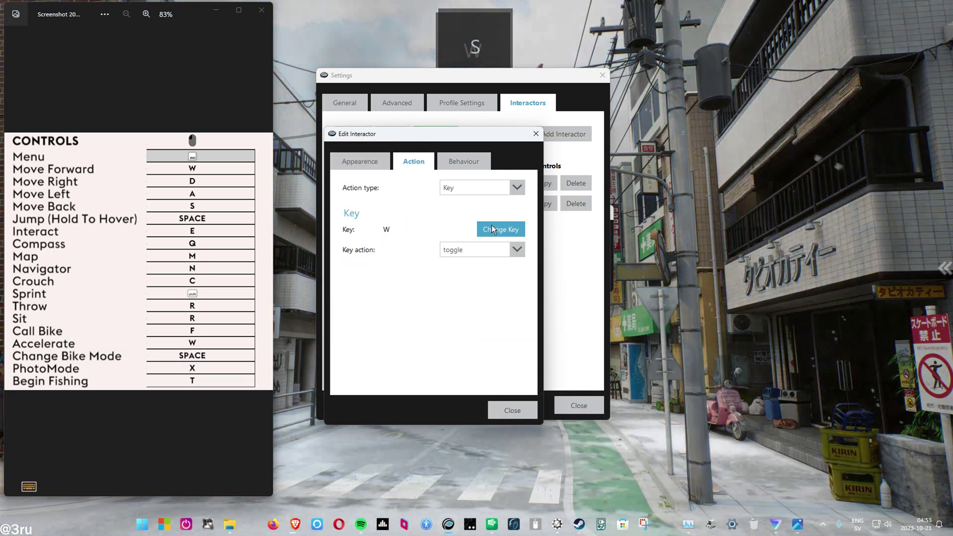
{"action": "left_click", "coordinate": [501, 228]}
{"action": "left_click", "coordinate": [28, 486]}
{"action": "left_click", "coordinate": [222, 414]}
{"action": "left_click", "coordinate": [870, 337]}
{"action": "left_click", "coordinate": [517, 250]}
{"action": "left_click", "coordinate": [517, 188]}
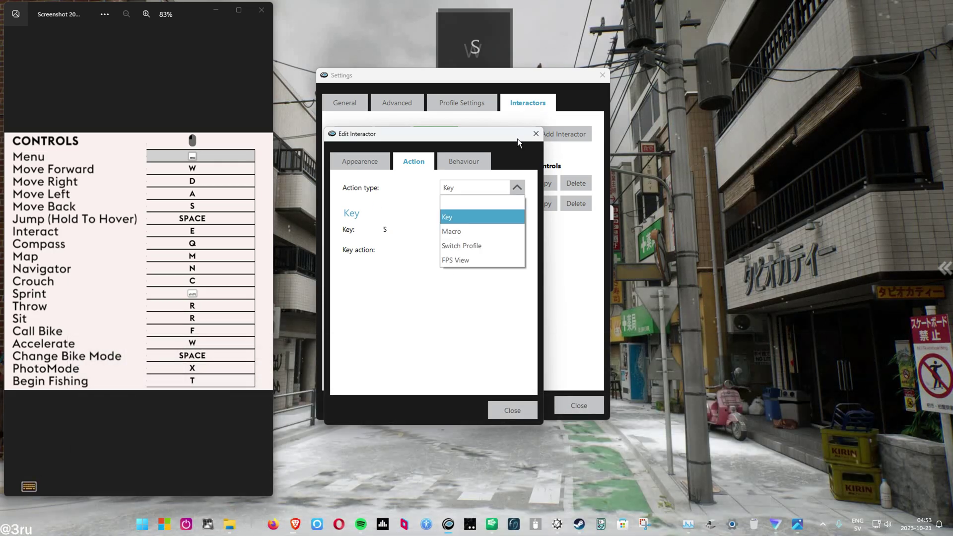
{"action": "left_click", "coordinate": [535, 134]}
Move the S tile to bottom centre, shrink it, and open a new interactor's settings
{"action": "left_click_drag", "start_coordinate": [474, 45], "coordinate": [434, 395]}
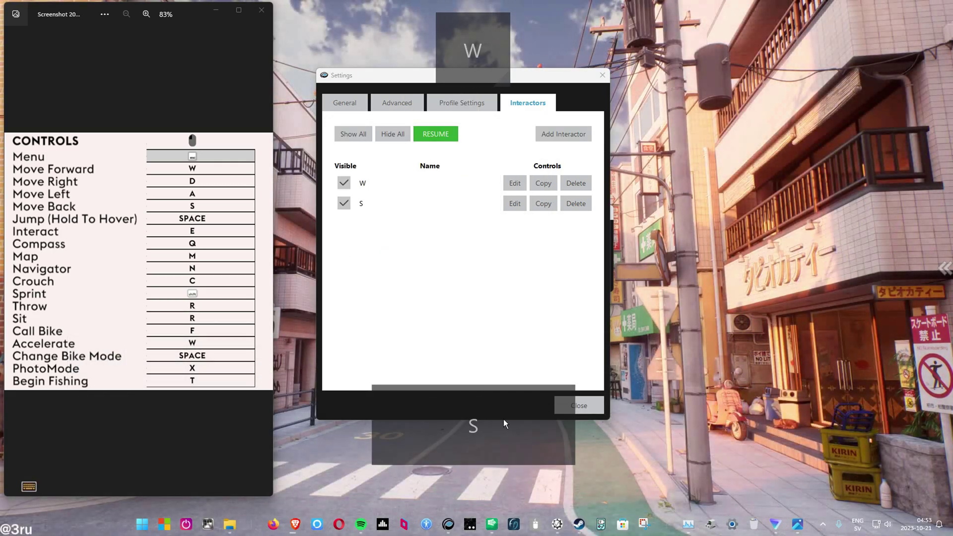
{"action": "left_click_drag", "start_coordinate": [472, 423], "coordinate": [458, 415]}
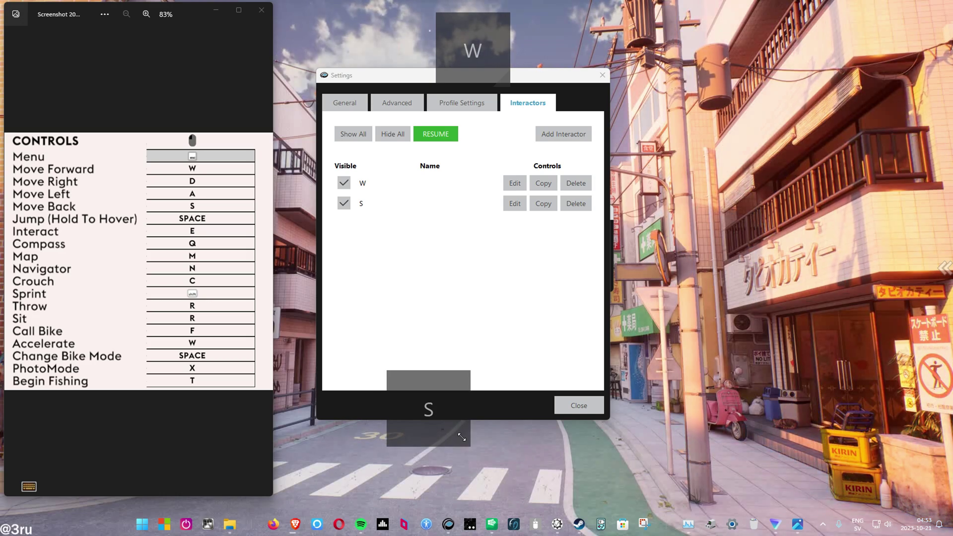
{"action": "left_click", "coordinate": [515, 203]}
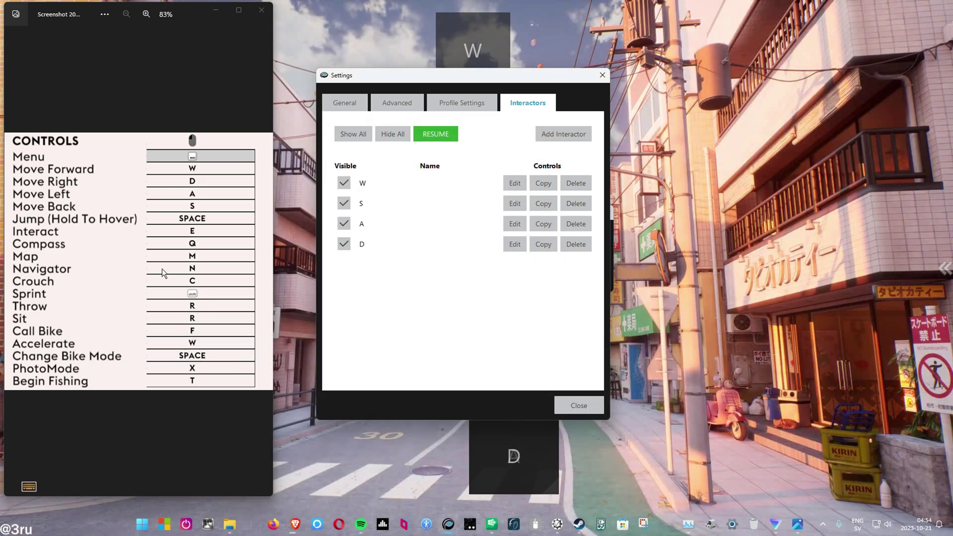
{"action": "left_click", "coordinate": [343, 244]}
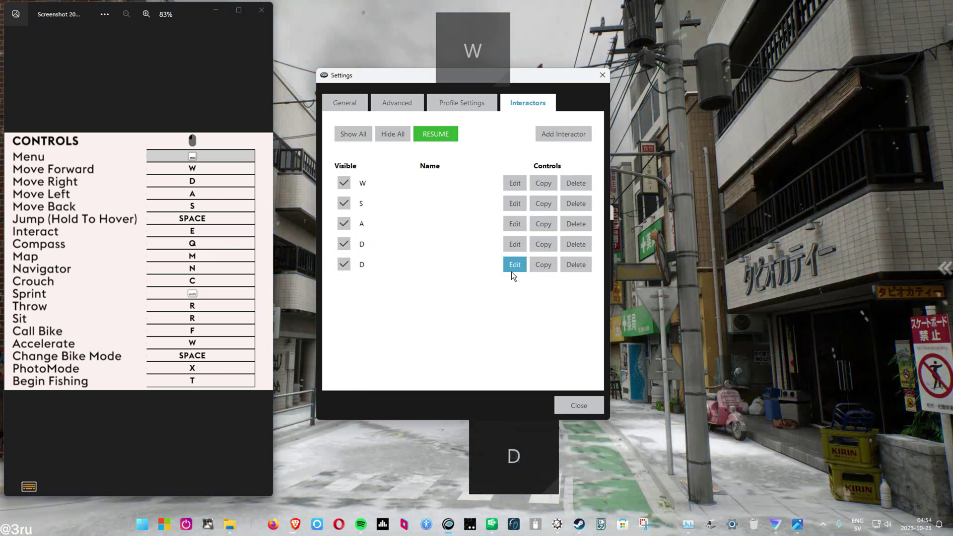
Create a new interactor labelled 'Mode' and save it
{"action": "left_click", "coordinate": [514, 243]}
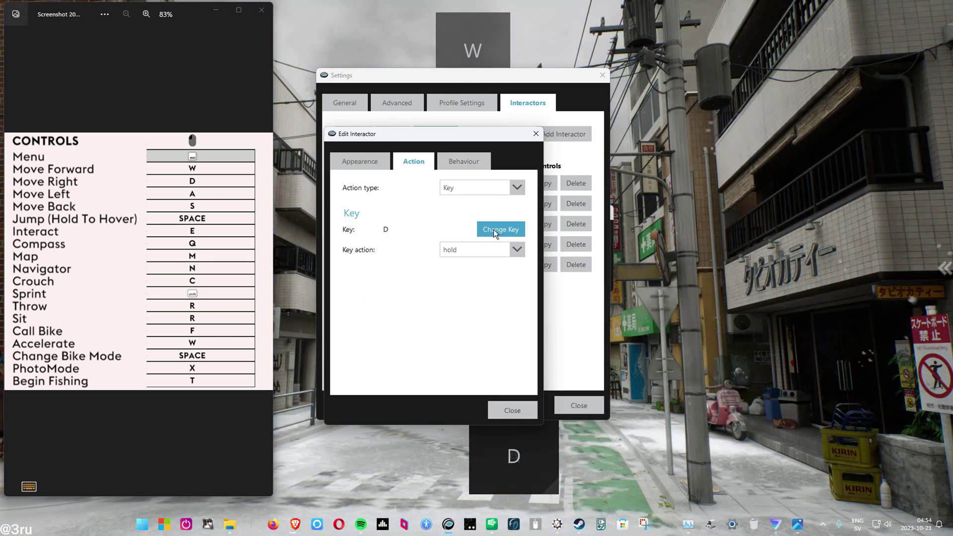
{"action": "left_click", "coordinate": [29, 486]}
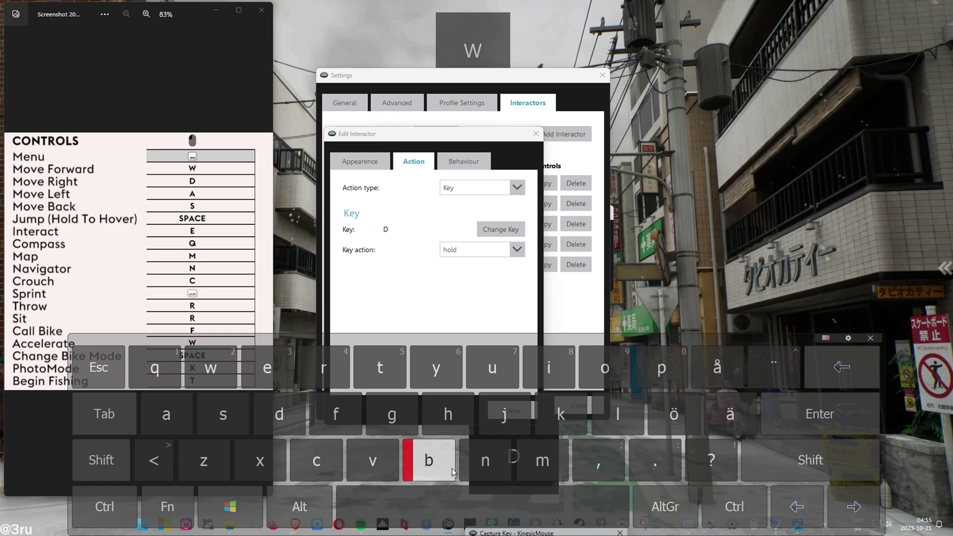
{"action": "left_click", "coordinate": [463, 161]}
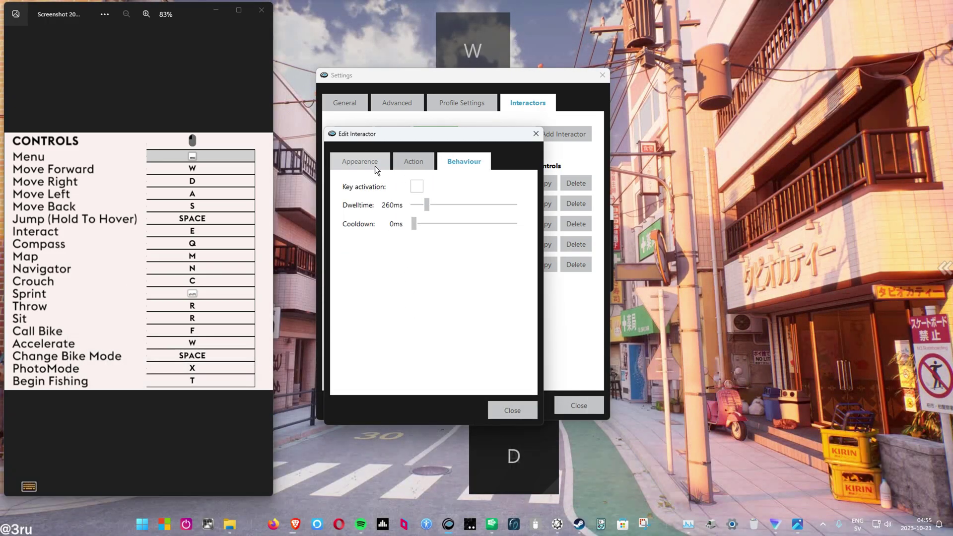
{"action": "left_click", "coordinate": [360, 161]}
{"action": "left_click", "coordinate": [29, 486]}
{"action": "left_click", "coordinate": [532, 450]}
{"action": "left_click", "coordinate": [605, 367]}
{"action": "type", "text": "Mo"}
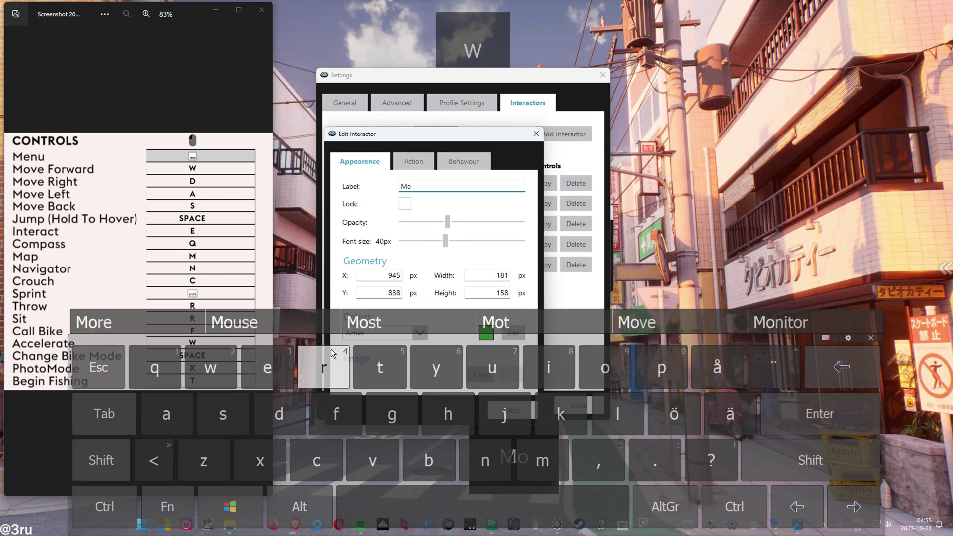
{"action": "left_click", "coordinate": [280, 413]}
{"action": "left_click", "coordinate": [267, 367]}
{"action": "left_click", "coordinate": [414, 161]}
{"action": "left_click", "coordinate": [513, 411]}
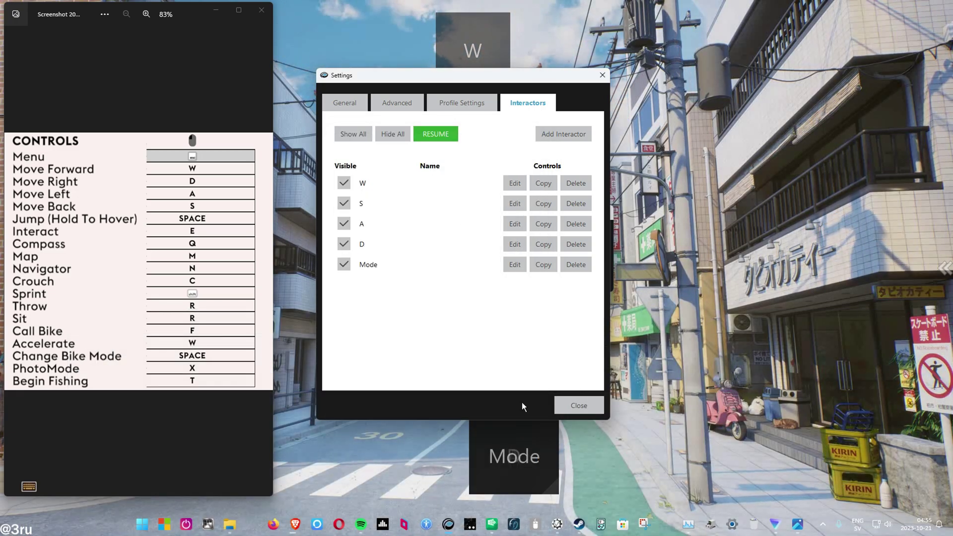
Move the D tile to the right, and make the A tile taller and shift it left
{"action": "left_click_drag", "start_coordinate": [443, 366], "coordinate": [690, 249]}
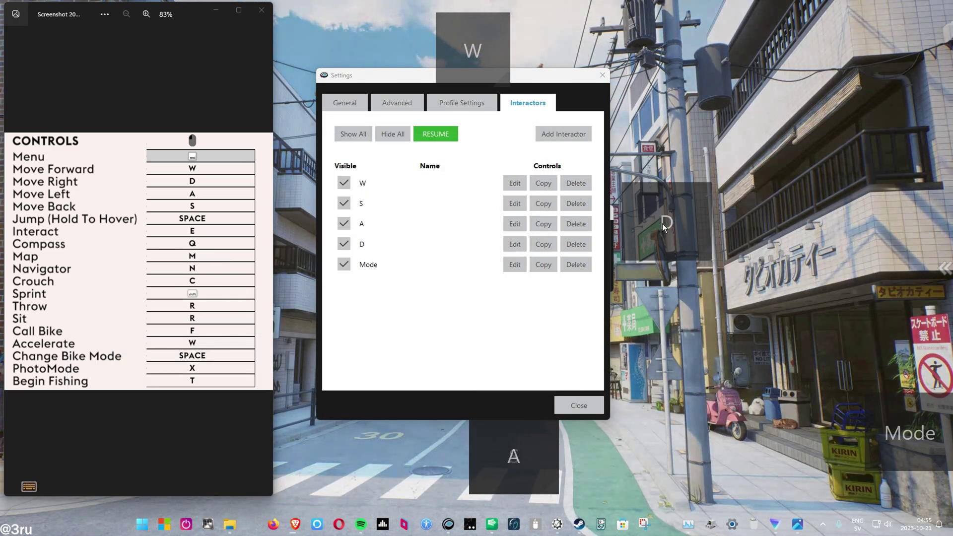
{"action": "left_click_drag", "start_coordinate": [533, 447], "coordinate": [513, 442]}
{"action": "left_click_drag", "start_coordinate": [374, 202], "coordinate": [388, 311]}
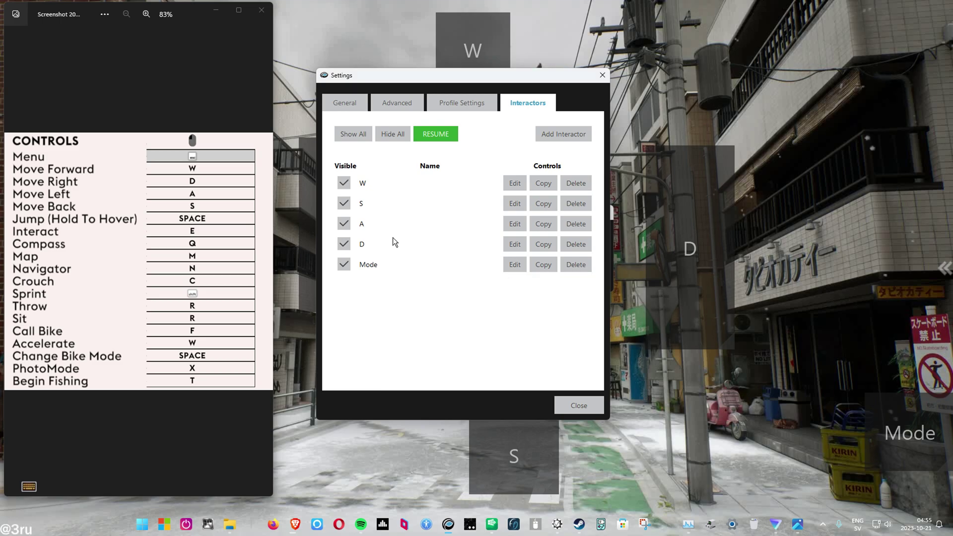
{"action": "left_click_drag", "start_coordinate": [380, 202], "coordinate": [315, 266]}
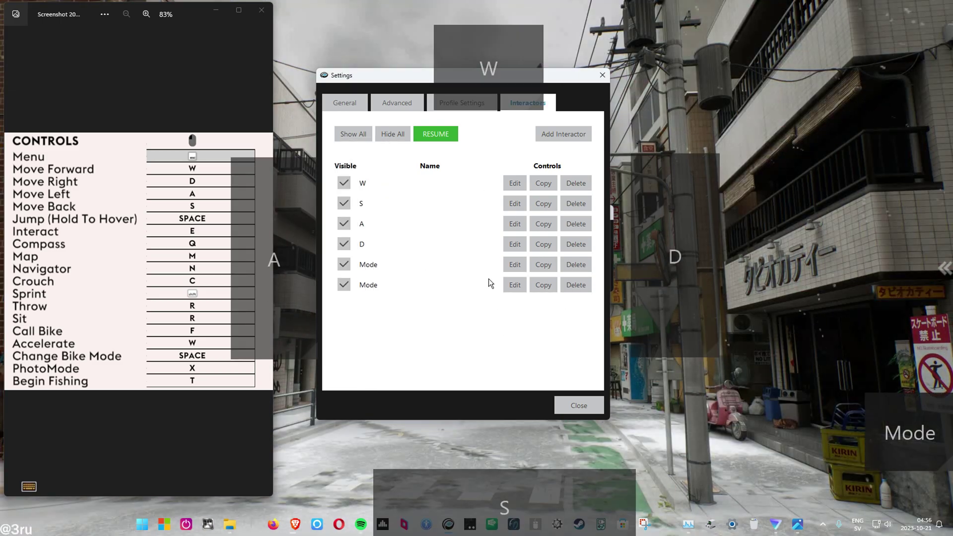
Set another interactor's action to Switch Profile, targeting the Sable profile
{"action": "left_click", "coordinate": [515, 285]}
{"action": "left_click", "coordinate": [414, 161]}
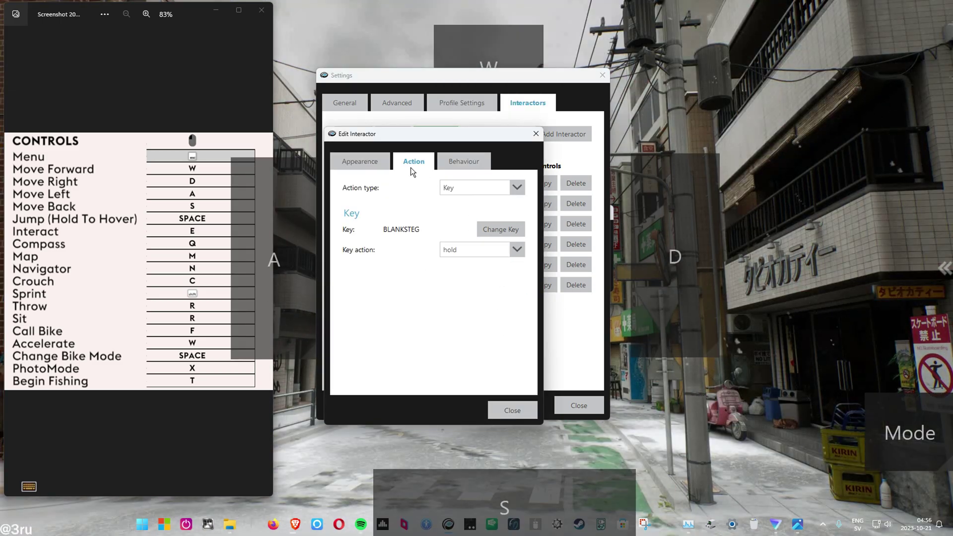
{"action": "left_click", "coordinate": [516, 188]}
{"action": "left_click", "coordinate": [477, 217]}
{"action": "left_click", "coordinate": [517, 229]}
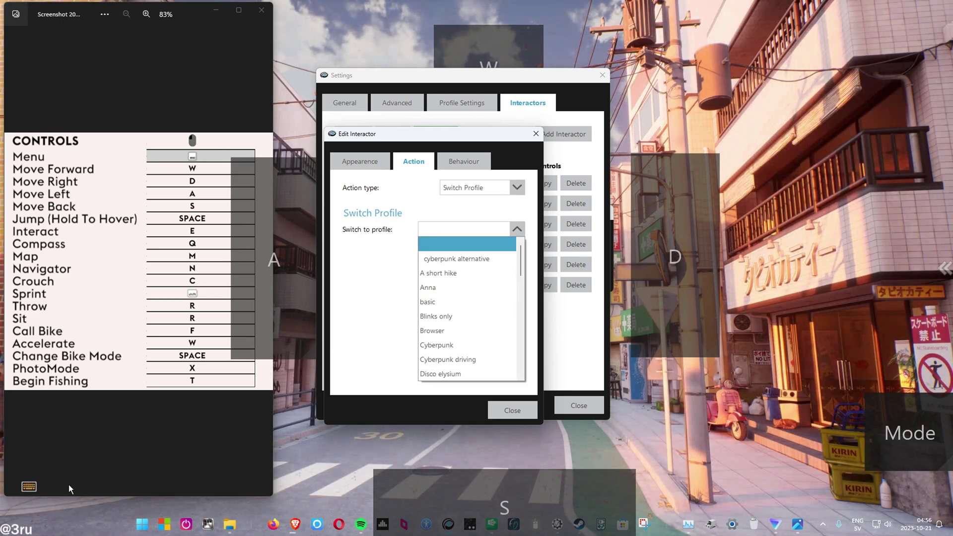
{"action": "left_click", "coordinate": [29, 485]}
{"action": "left_click", "coordinate": [165, 414]}
{"action": "left_click", "coordinate": [516, 249]}
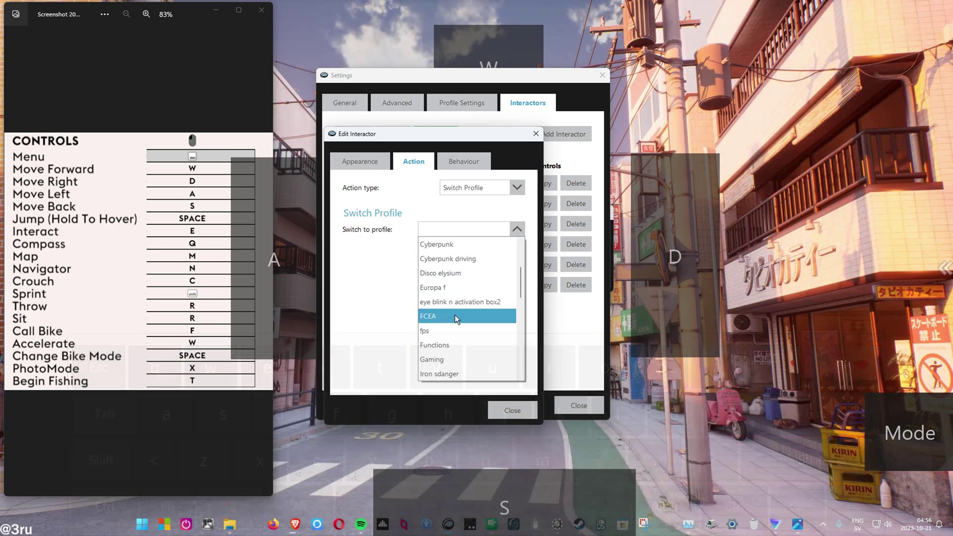
{"action": "scroll", "coordinate": [470, 313], "scroll_direction": "down", "scroll_amount": 5}
{"action": "scroll", "coordinate": [469, 312], "scroll_direction": "up", "scroll_amount": 3}
{"action": "left_click", "coordinate": [423, 305]}
Rename the interactor's label to 'Walking'
{"action": "left_click", "coordinate": [464, 161]}
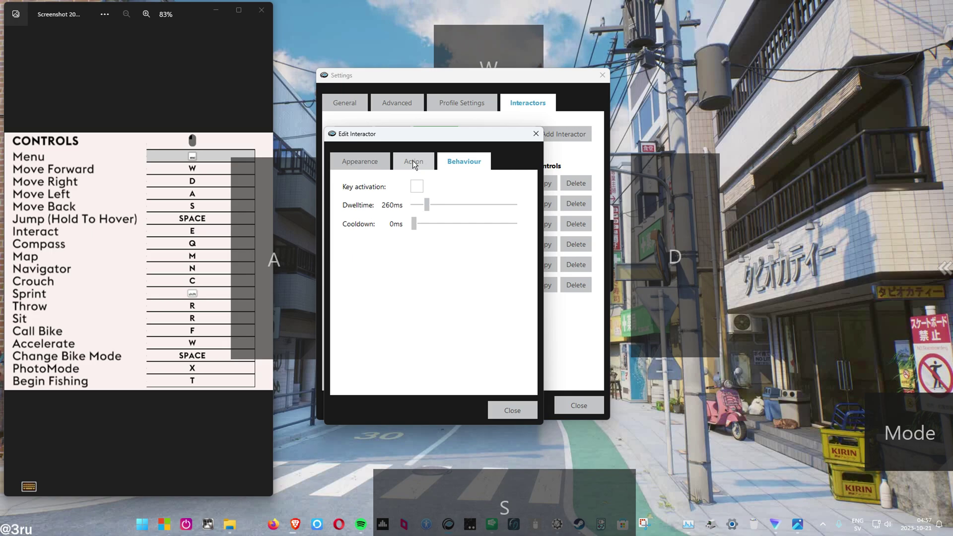
{"action": "left_click", "coordinate": [360, 162]}
{"action": "left_click", "coordinate": [29, 487]}
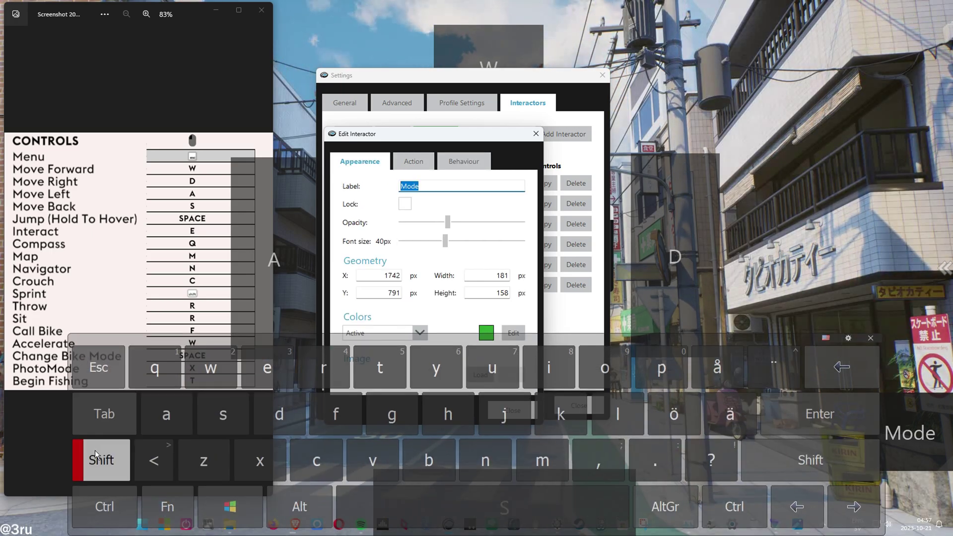
{"action": "left_click", "coordinate": [205, 373]}
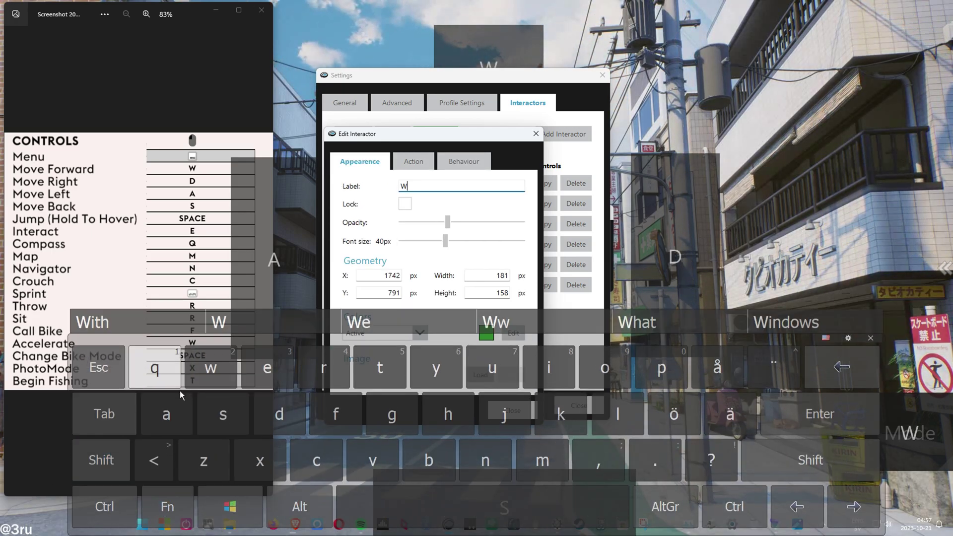
{"action": "left_click", "coordinate": [166, 414]}
{"action": "left_click", "coordinate": [617, 413]}
{"action": "left_click", "coordinate": [560, 414]}
{"action": "left_click", "coordinate": [548, 367]}
{"action": "left_click", "coordinate": [393, 414]}
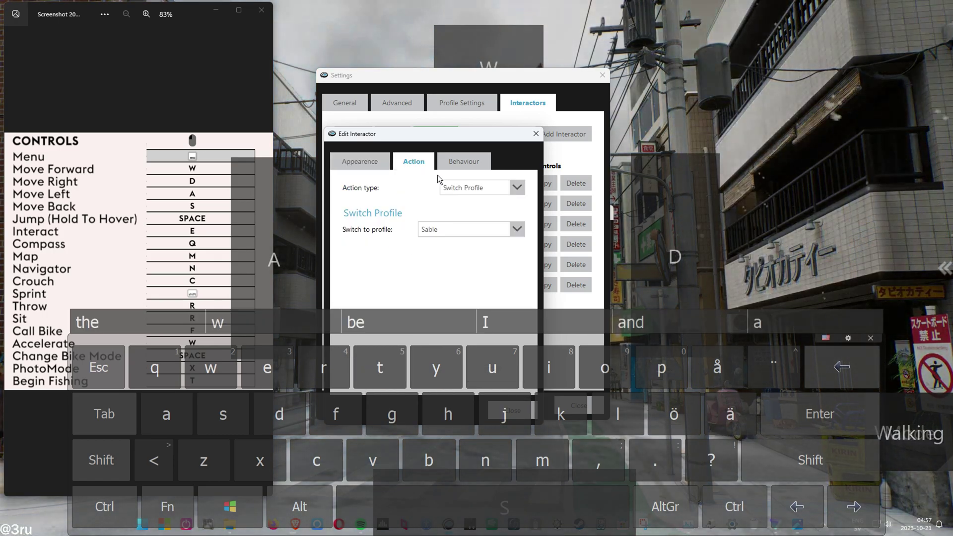
Set the Walking dwell time to 280ms and place its tile top-right
{"action": "left_click", "coordinate": [463, 160]}
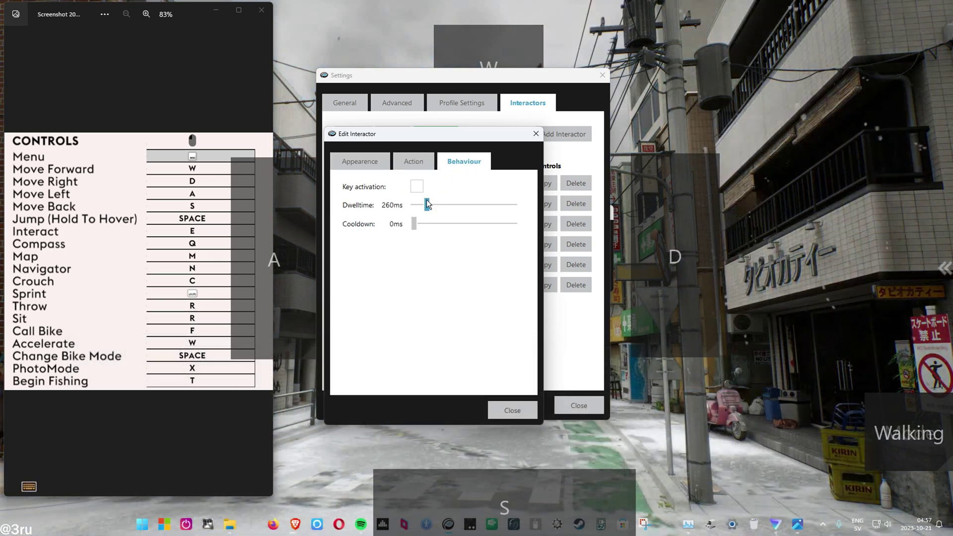
{"action": "left_click_drag", "start_coordinate": [427, 204], "coordinate": [429, 203]}
{"action": "left_click", "coordinate": [535, 134]}
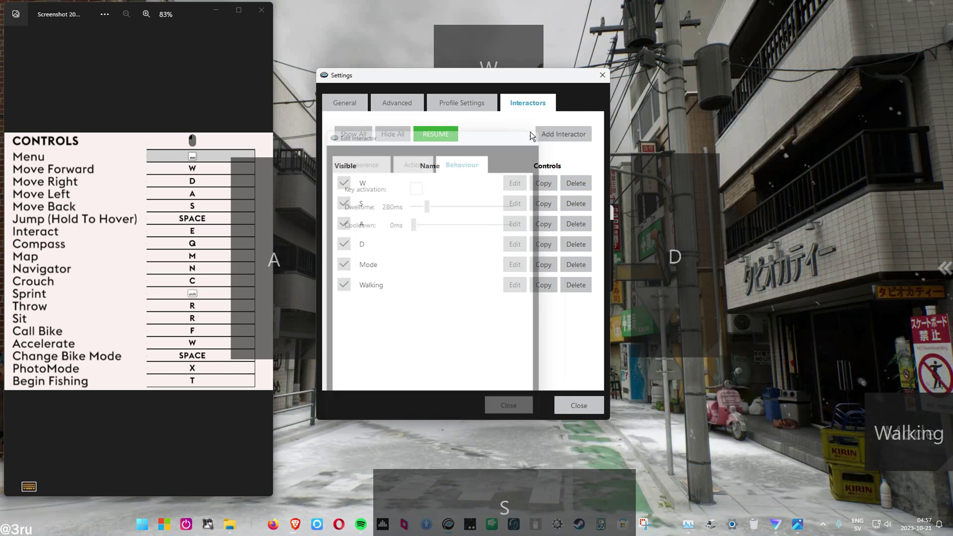
{"action": "left_click_drag", "start_coordinate": [877, 142], "coordinate": [935, 26]}
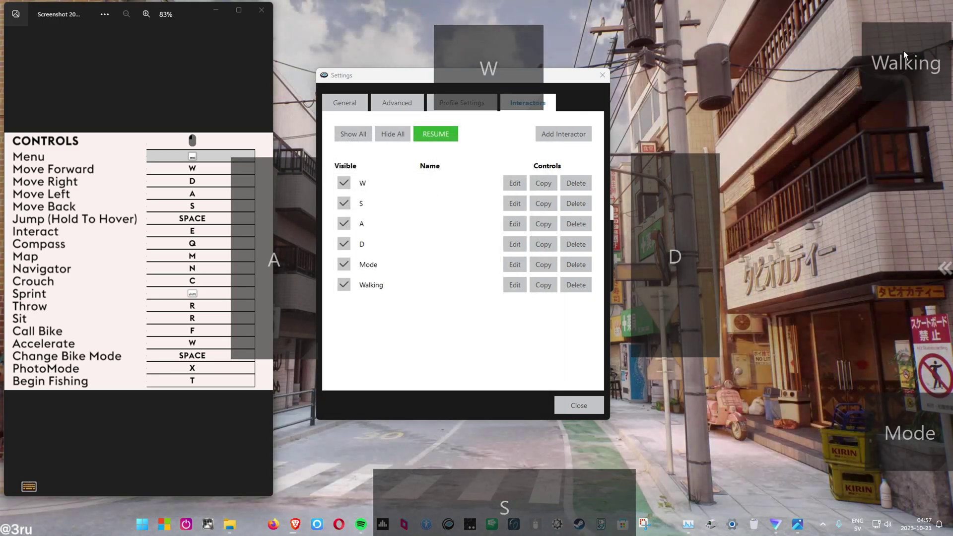
Resume the overlays, then talk to Jadi at the tent with E and advance the dialogue
{"action": "left_click", "coordinate": [435, 134]}
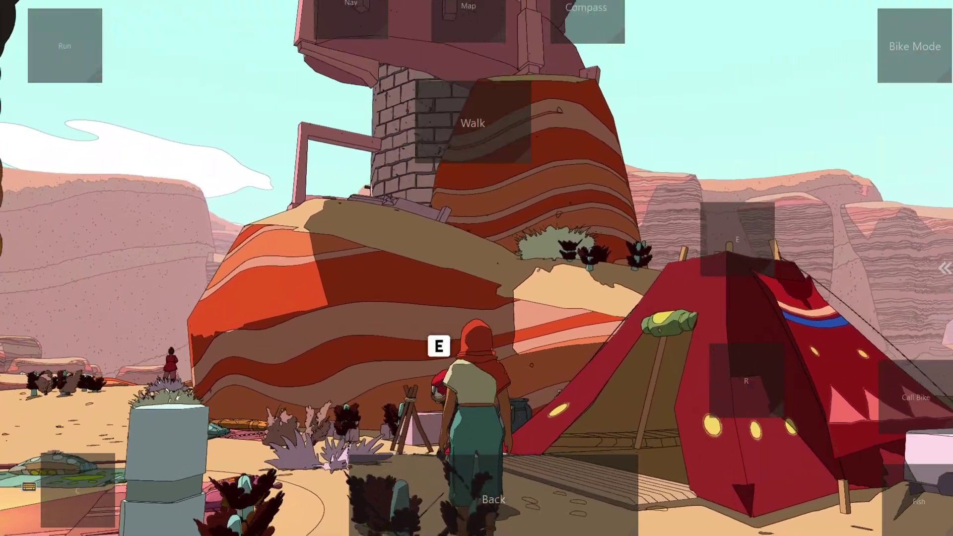
{"action": "key", "text": "e"}
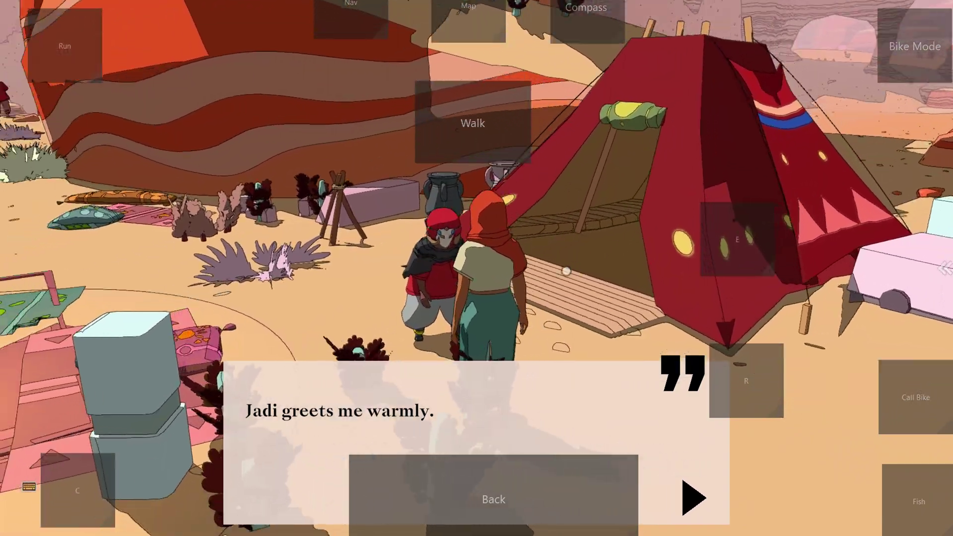
{"action": "key", "text": "e"}
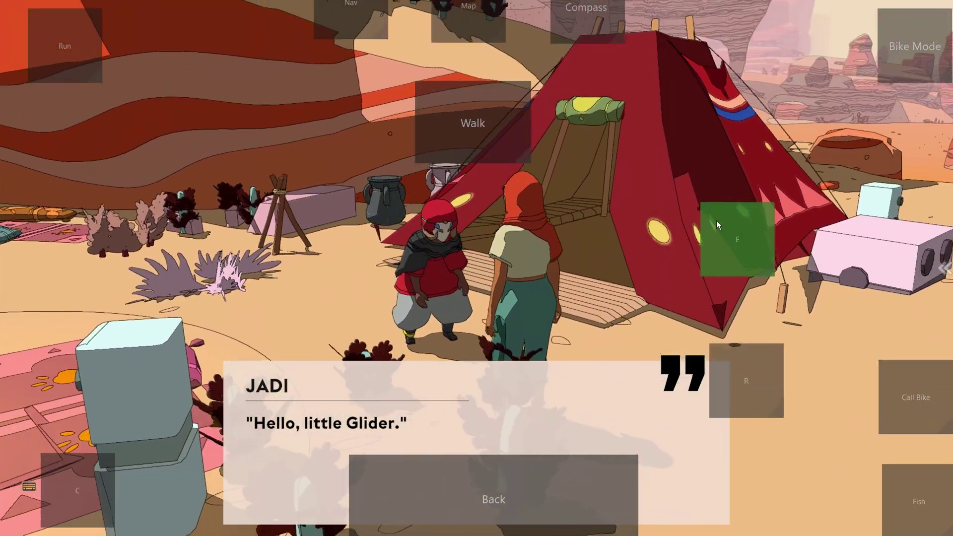
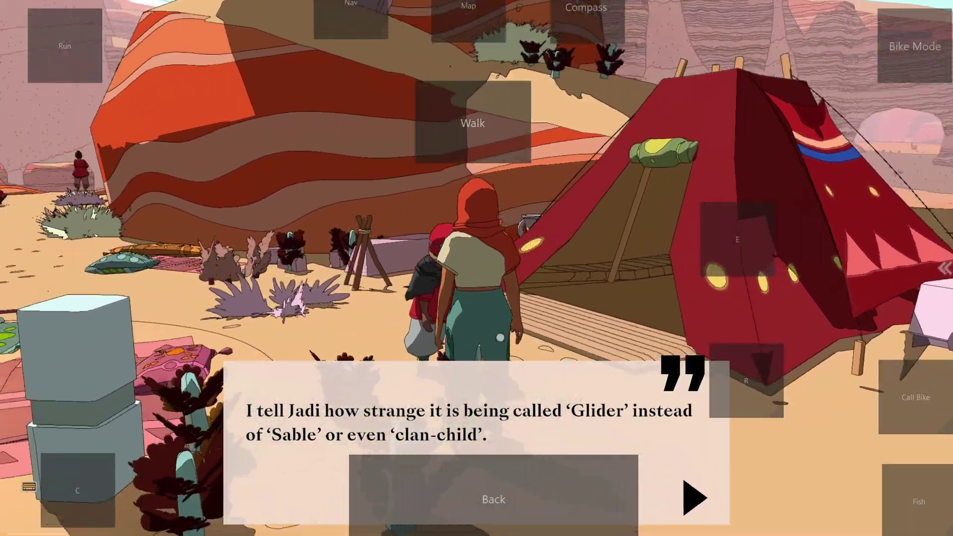
Finish Jadi's tent conversation about the name Glider and walk off across camp
{"action": "left_click", "coordinate": [737, 240]}
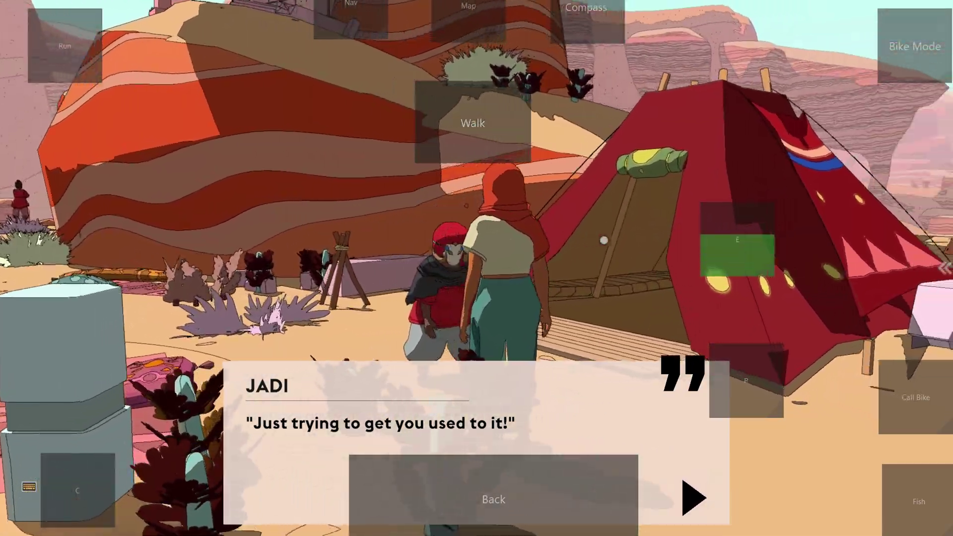
{"action": "left_click", "coordinate": [737, 239]}
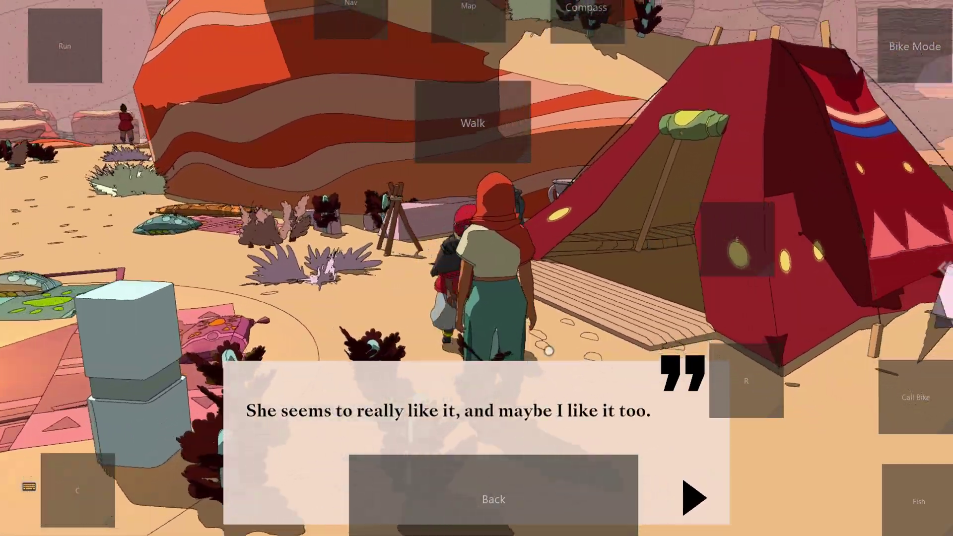
{"action": "left_click", "coordinate": [737, 238]}
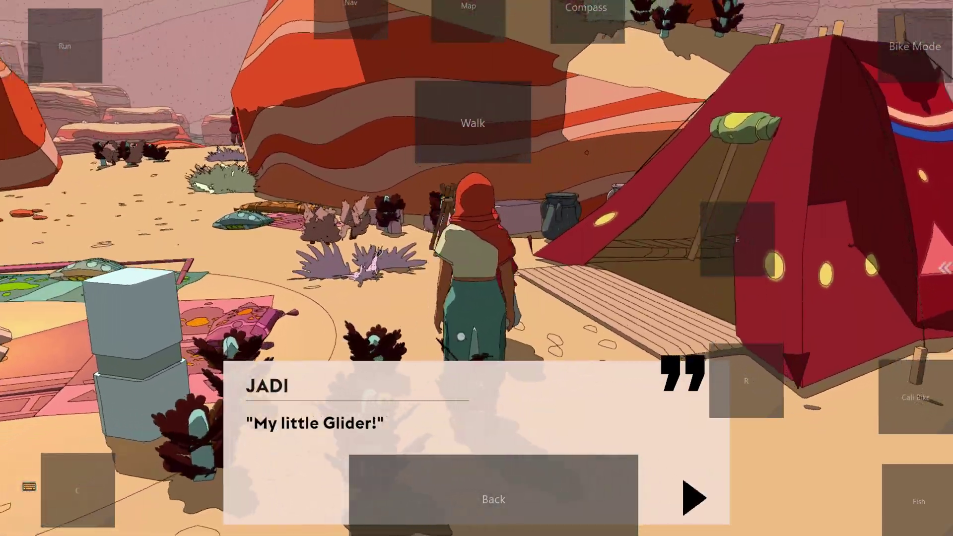
{"action": "left_click", "coordinate": [737, 239]}
{"action": "left_click_drag", "start_coordinate": [473, 123], "coordinate": [472, 122]}
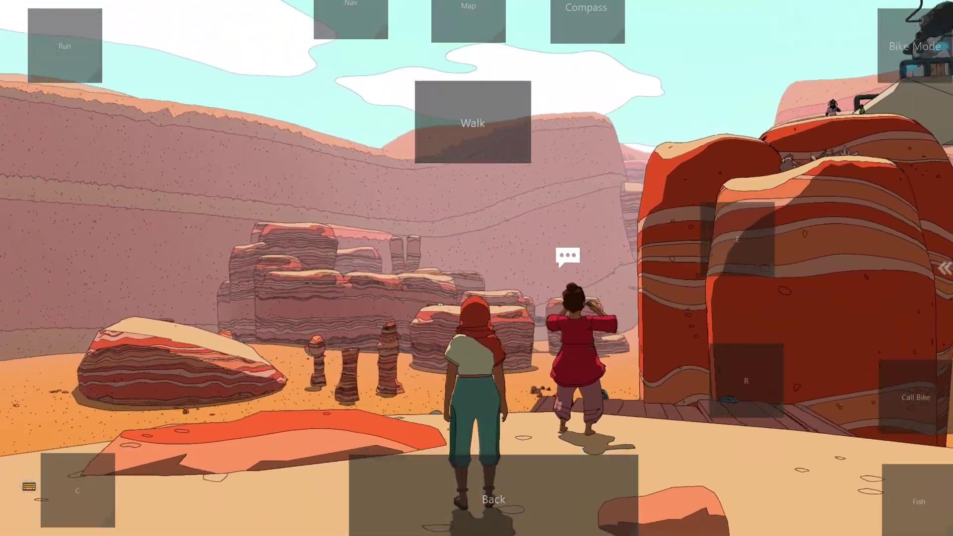
Walk past the domed building to Zeki, the red-tunic villager, and begin talking to her
{"action": "left_click_drag", "start_coordinate": [298, 268], "coordinate": [670, 268]}
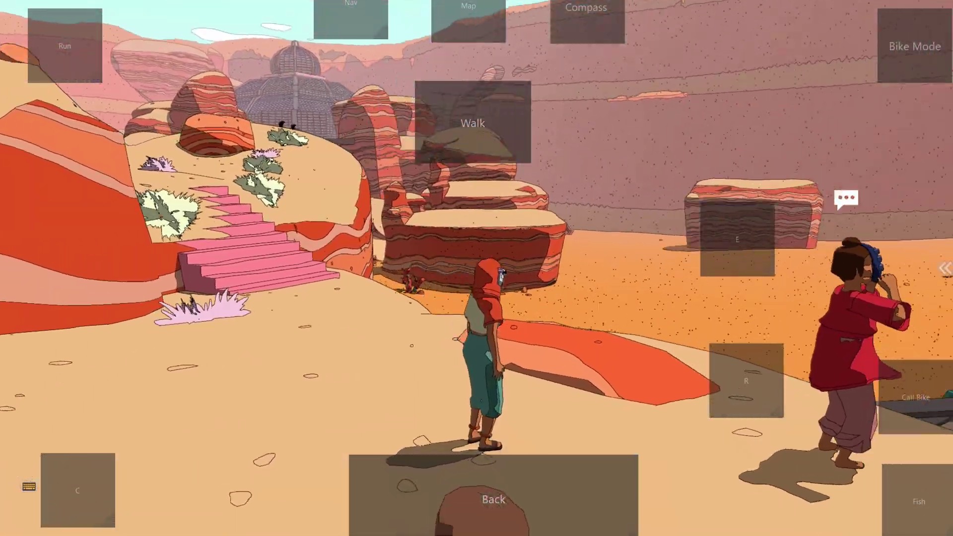
{"action": "left_click", "coordinate": [746, 380]}
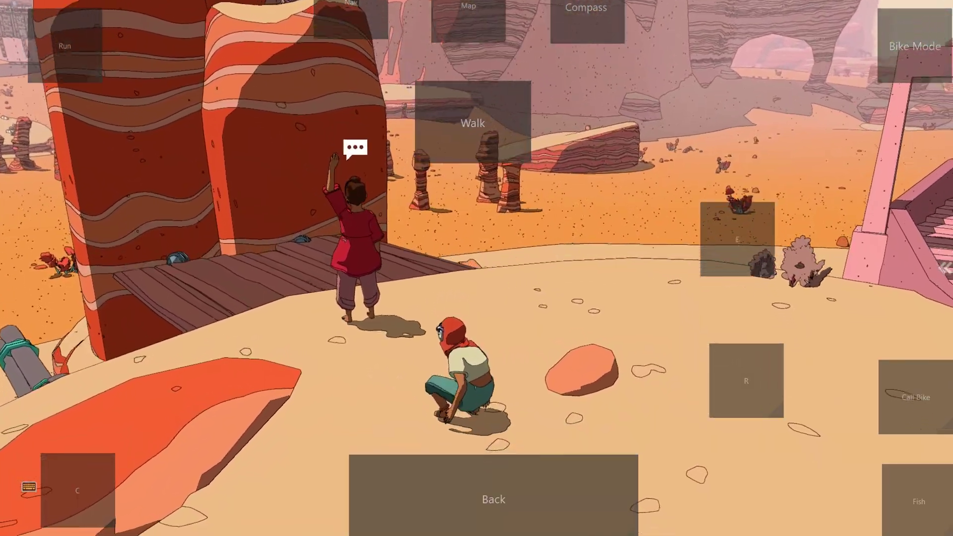
{"action": "left_click_drag", "start_coordinate": [472, 123], "coordinate": [472, 122]}
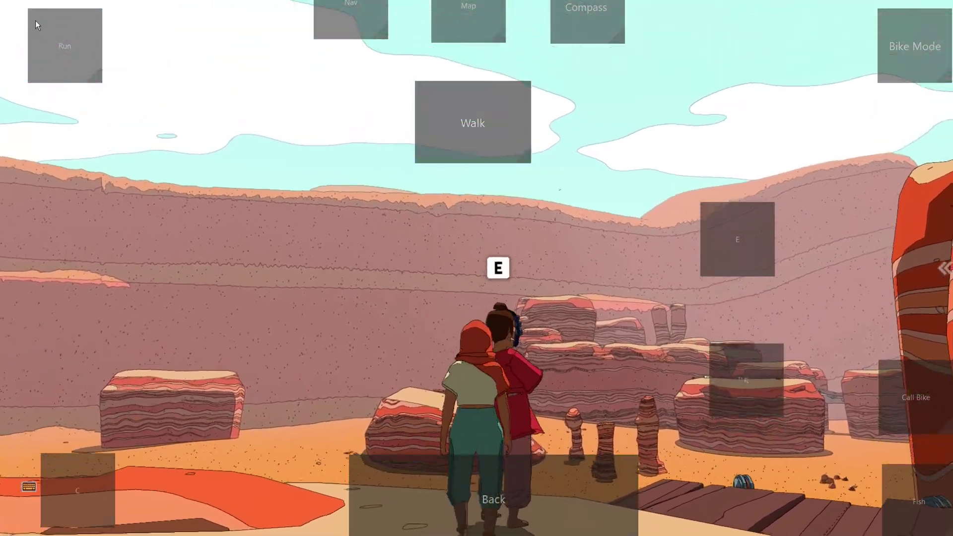
{"action": "left_click", "coordinate": [738, 238]}
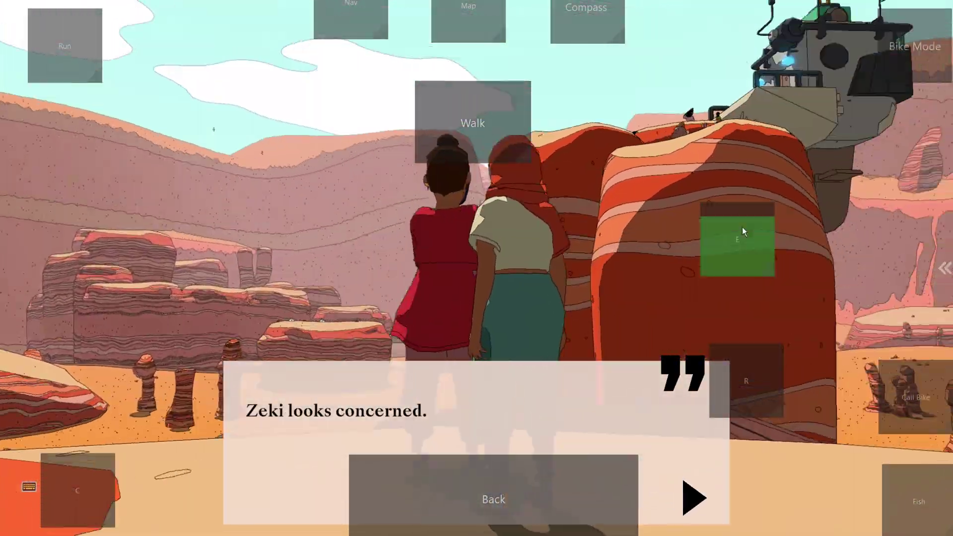
{"action": "left_click", "coordinate": [737, 239]}
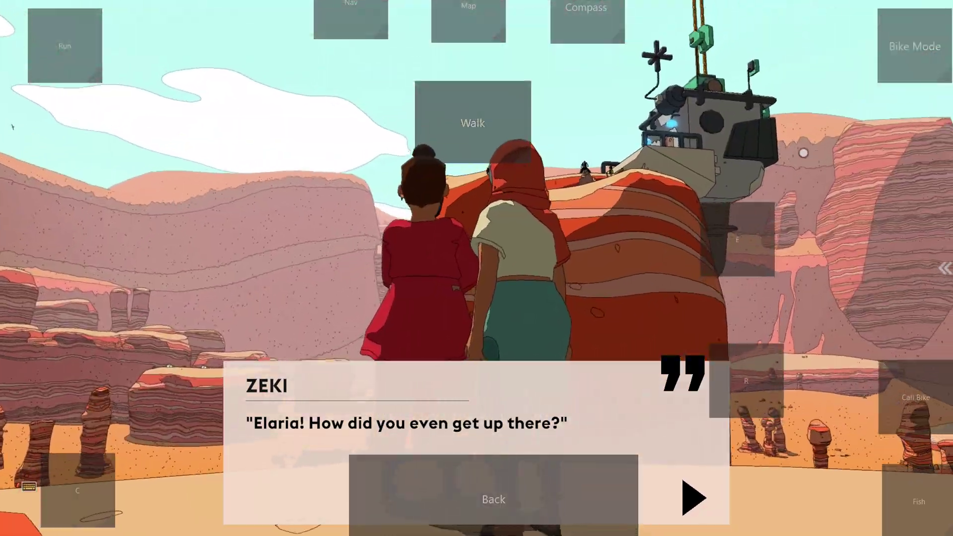
Close Zeki's conversation and jump back into play
{"action": "left_click", "coordinate": [737, 238]}
{"action": "key", "text": "space"}
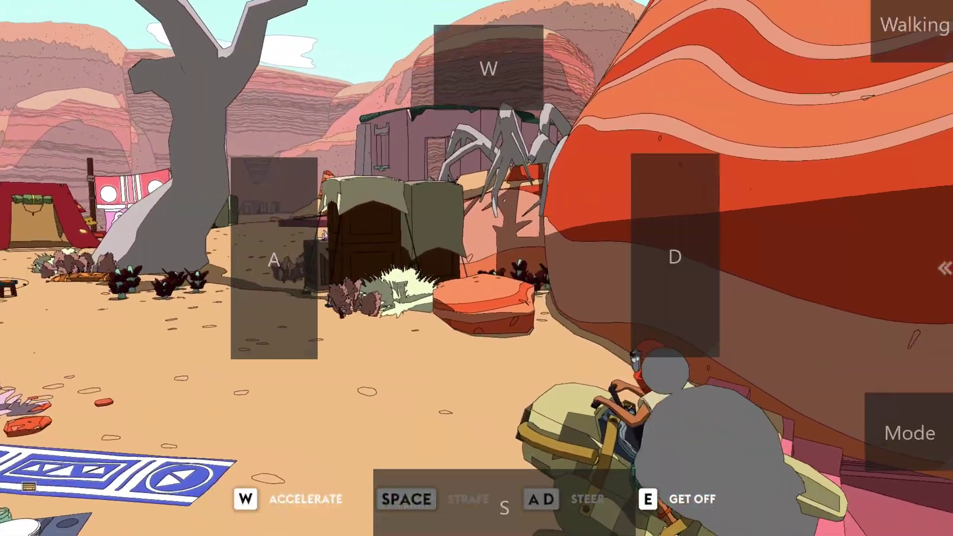
Steer the hoverbike out of camp and speed toward the distant wreck
{"action": "key", "text": "d"}
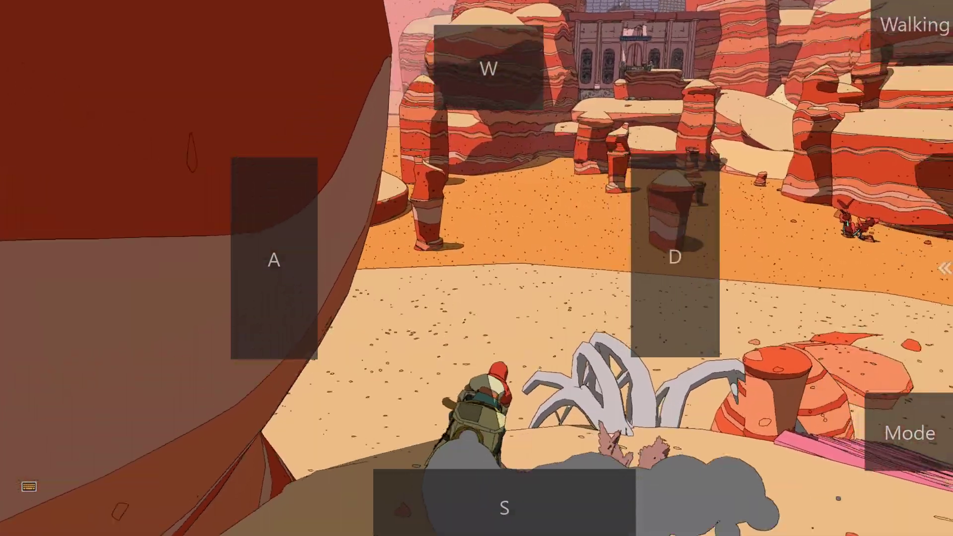
{"action": "key", "text": "a"}
{"action": "key", "text": "w"}
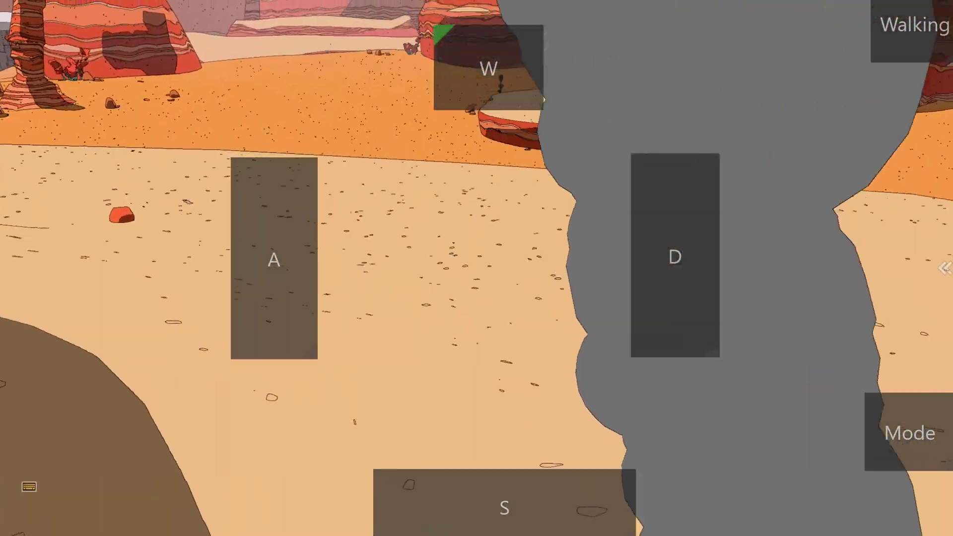
{"action": "key", "text": "w"}
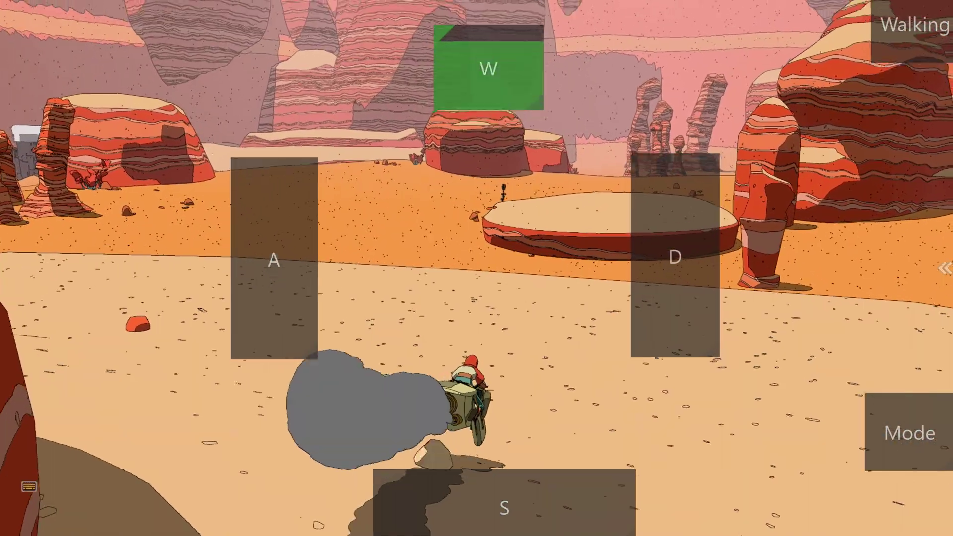
{"action": "key", "text": "w"}
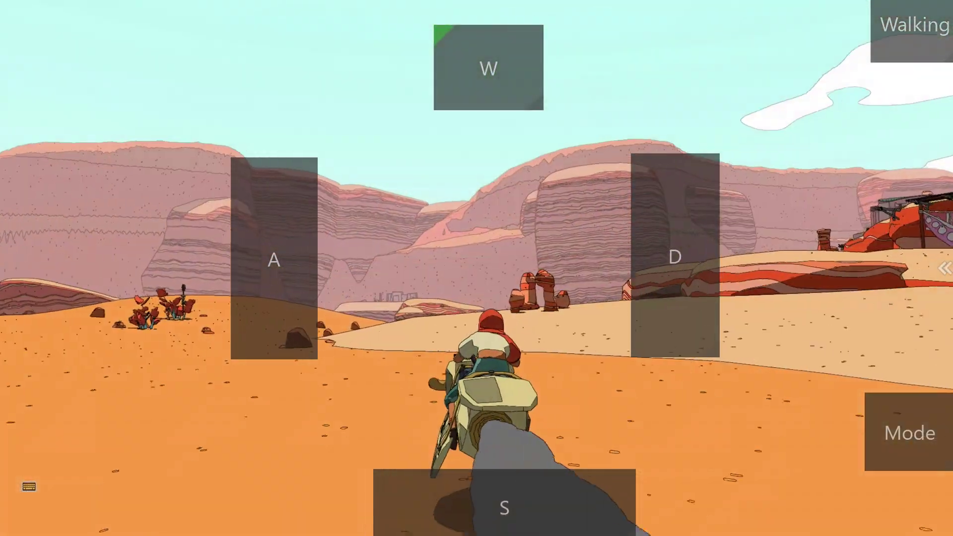
{"action": "key", "text": "d"}
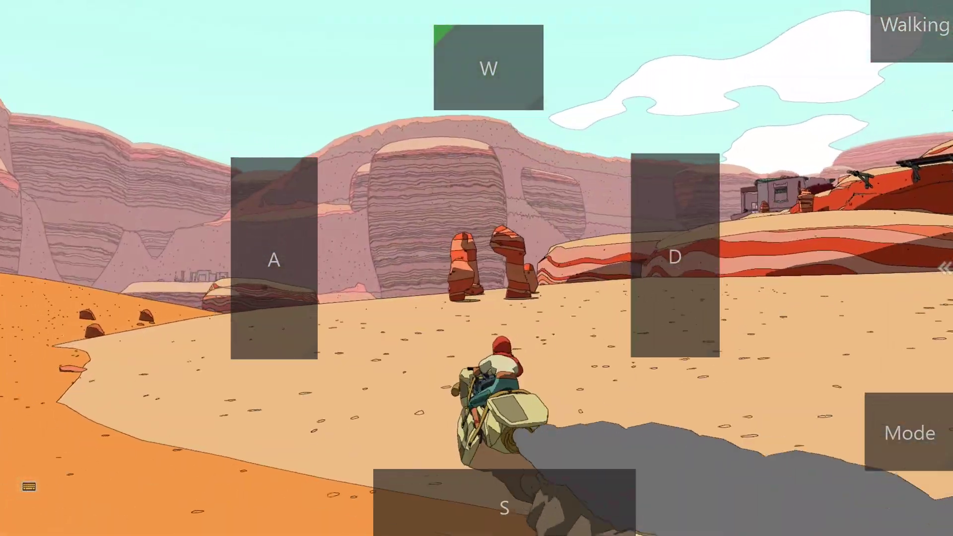
{"action": "key", "text": "d"}
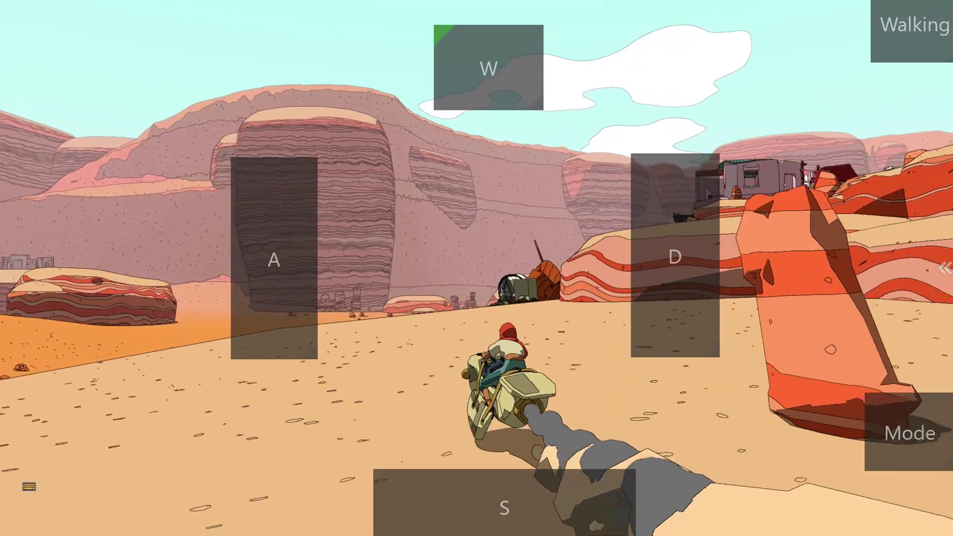
{"action": "key", "text": "w"}
Weave across the sand into the canyon, turning left around the big rock
{"action": "key", "text": "d"}
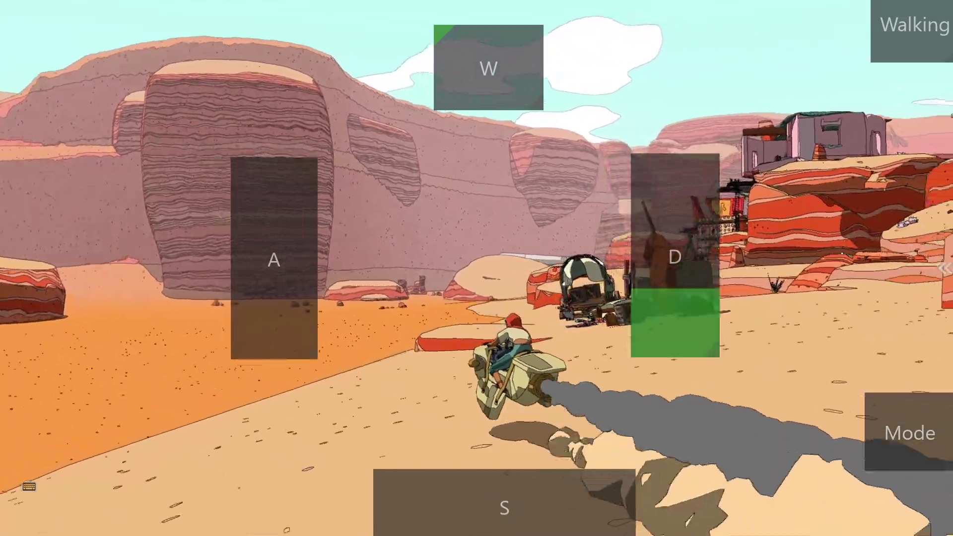
{"action": "key", "text": "a"}
{"action": "key", "text": "d"}
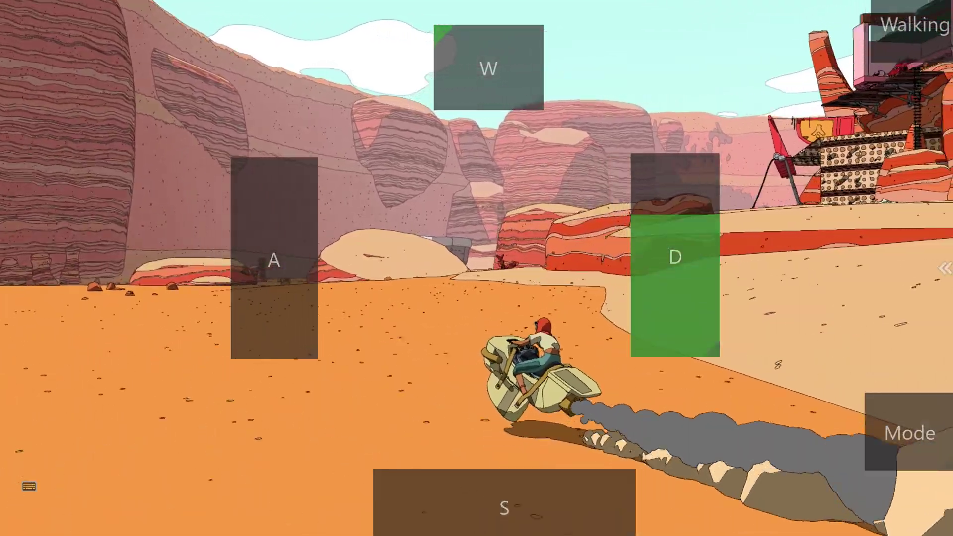
{"action": "key", "text": "a"}
{"action": "key", "text": "d"}
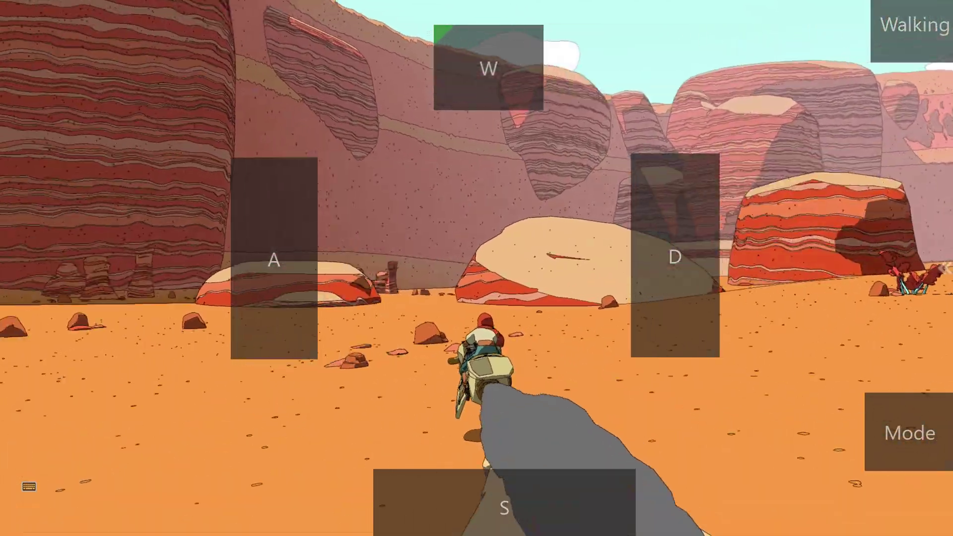
{"action": "key", "text": "d"}
{"action": "key", "text": "a"}
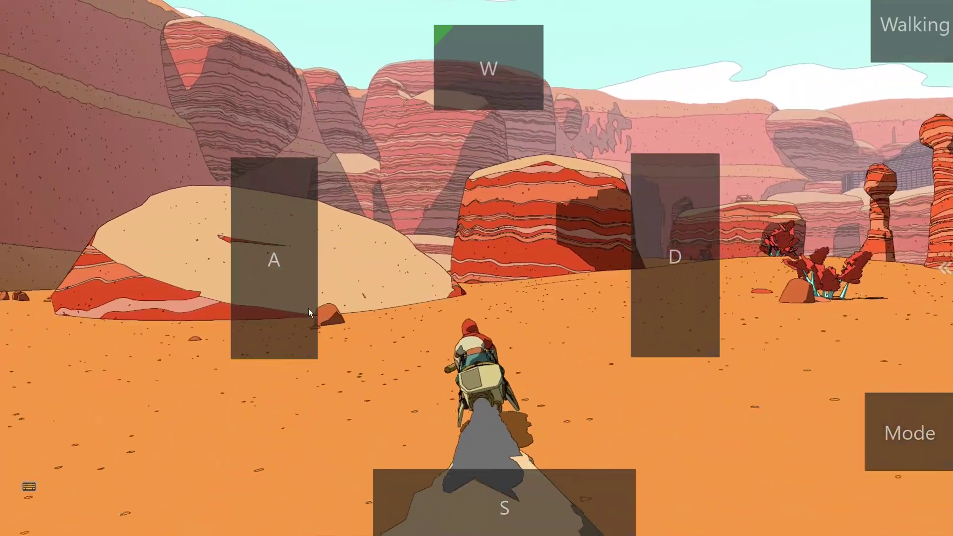
{"action": "key", "text": "d"}
{"action": "key", "text": "a"}
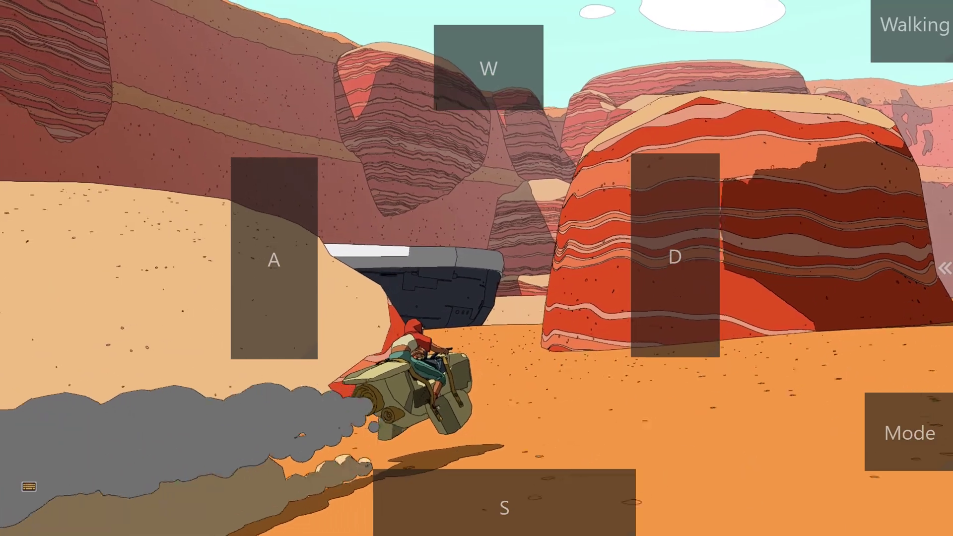
Bank around the rock and speed along the dark hull of the crashed ship
{"action": "key", "text": "a"}
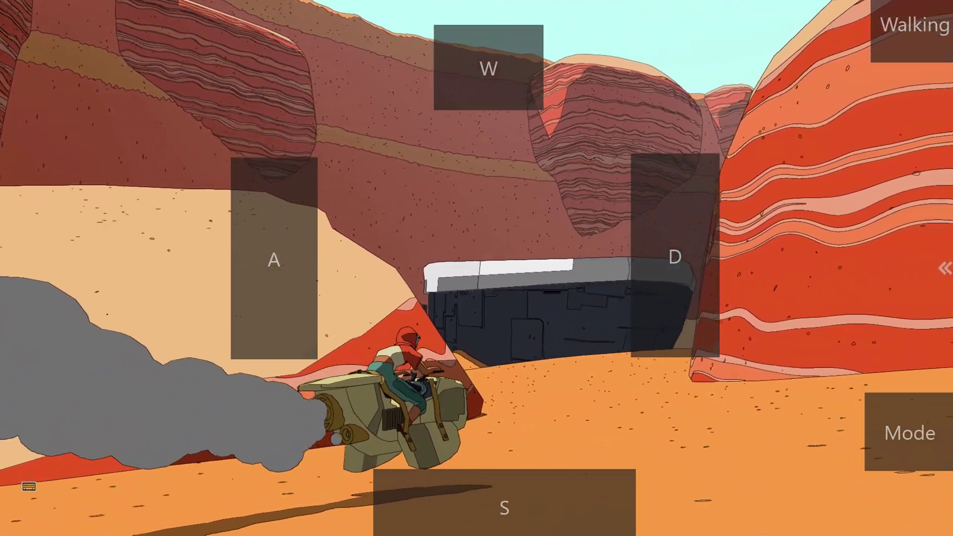
{"action": "key", "text": "a"}
{"action": "key", "text": "w"}
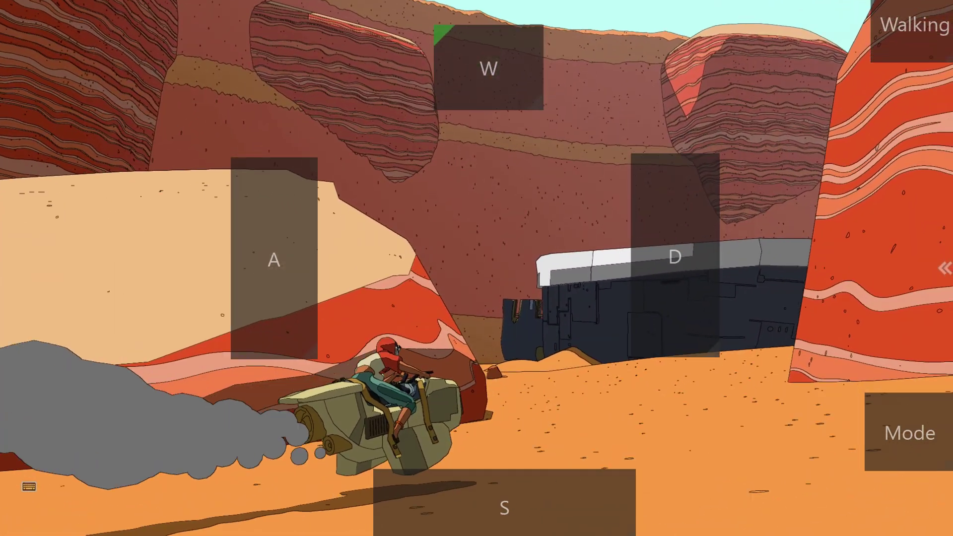
{"action": "key", "text": "a"}
{"action": "key", "text": "d"}
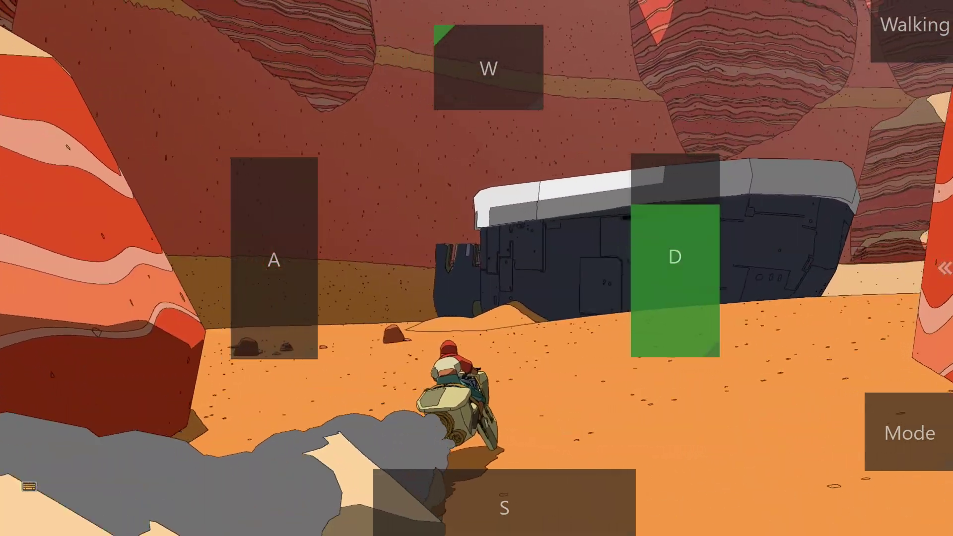
{"action": "key", "text": "a"}
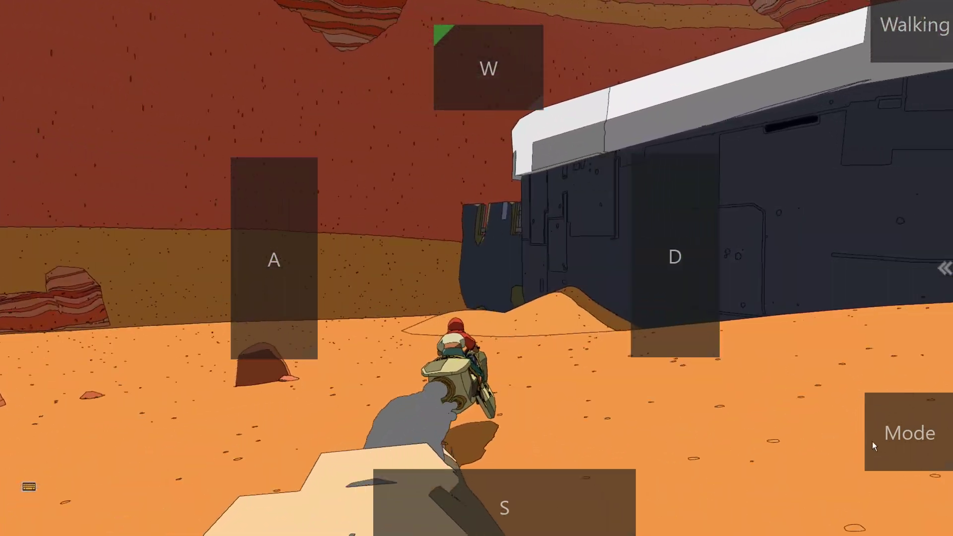
{"action": "key", "text": "a"}
{"action": "key", "text": "w"}
Circle the ship's end, pull up beside the wreck, and dismount the hoverbike
{"action": "key", "text": "d"}
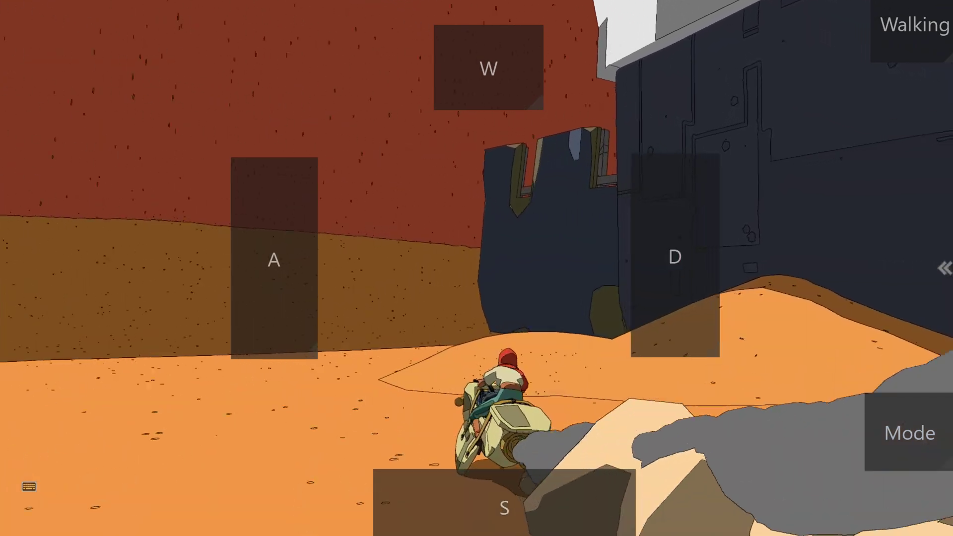
{"action": "key", "text": "a"}
{"action": "key", "text": "d"}
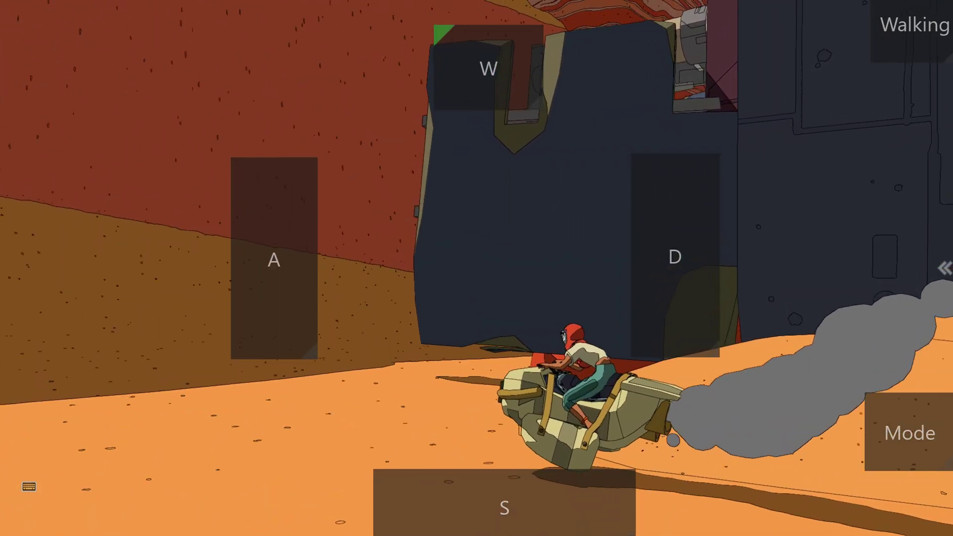
{"action": "key", "text": "d"}
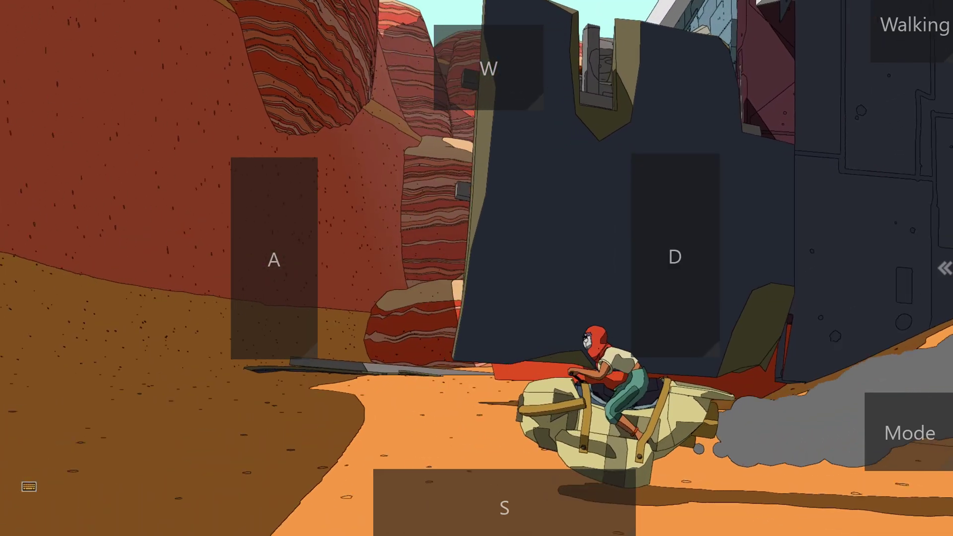
{"action": "key", "text": "d"}
{"action": "key", "text": "a"}
{"action": "key", "text": "d"}
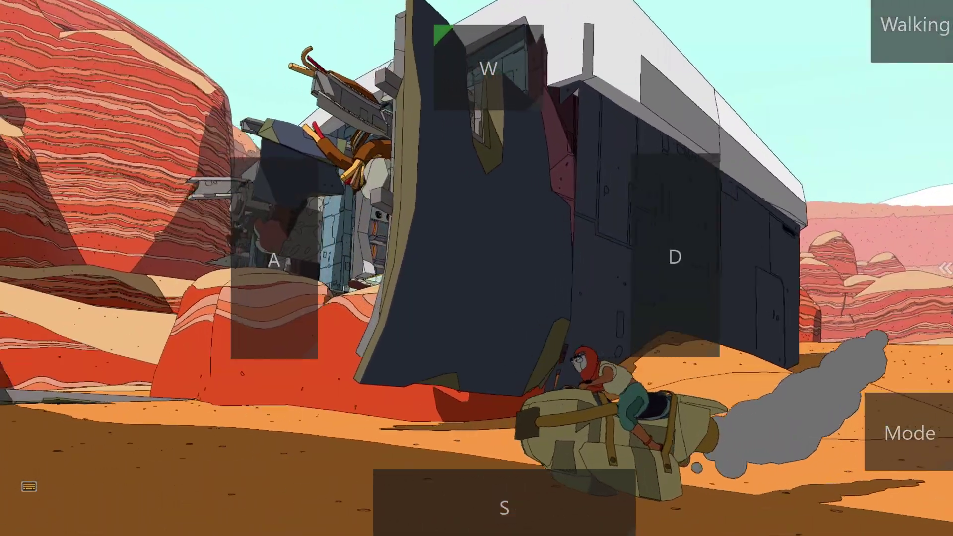
{"action": "key", "text": "d"}
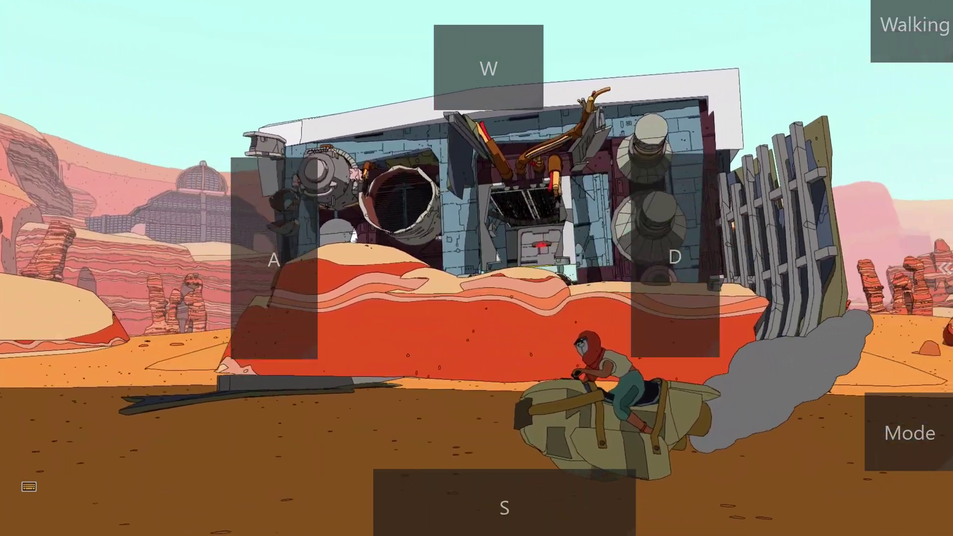
{"action": "key", "text": "d"}
{"action": "key", "text": "f"}
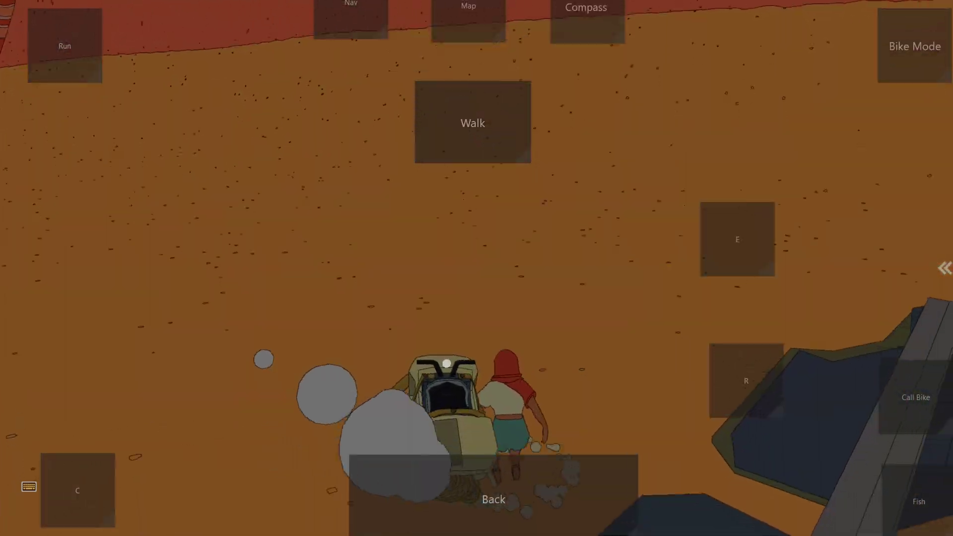